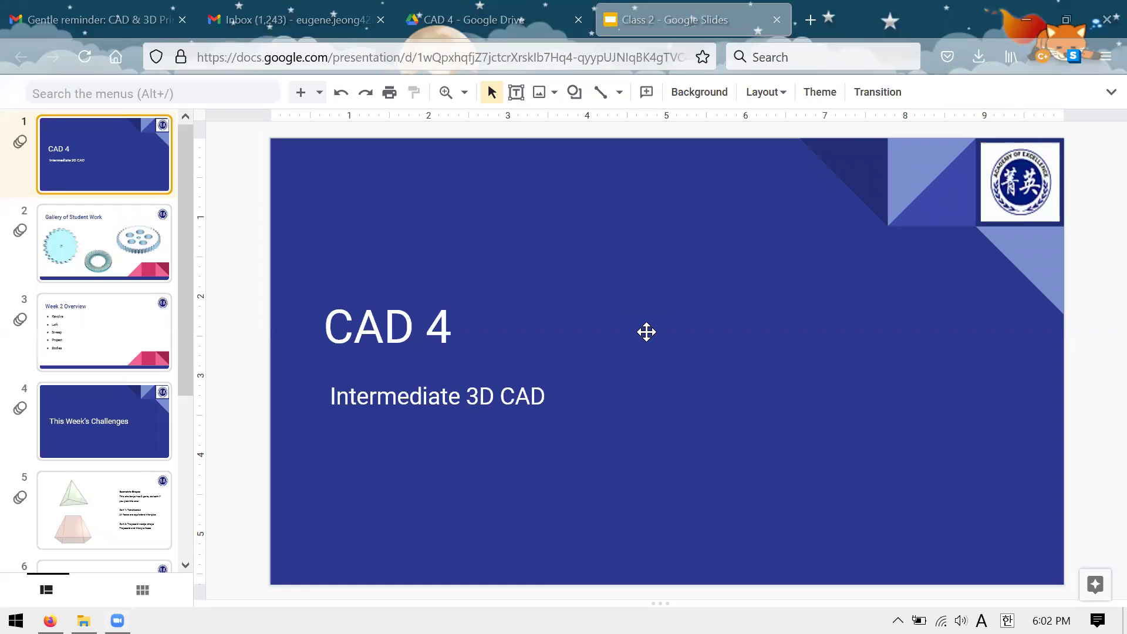
# Close the mail inbox tab and advance to the Gallery of Student Work slide
pyautogui.middleClick(364, 32)
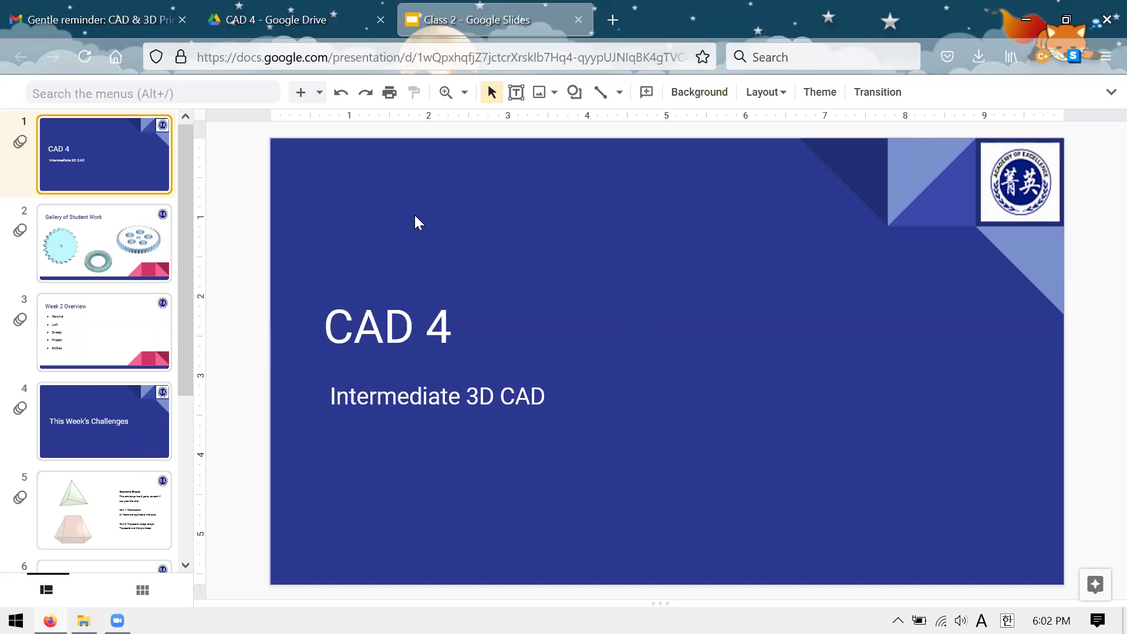
pyautogui.press('Down')
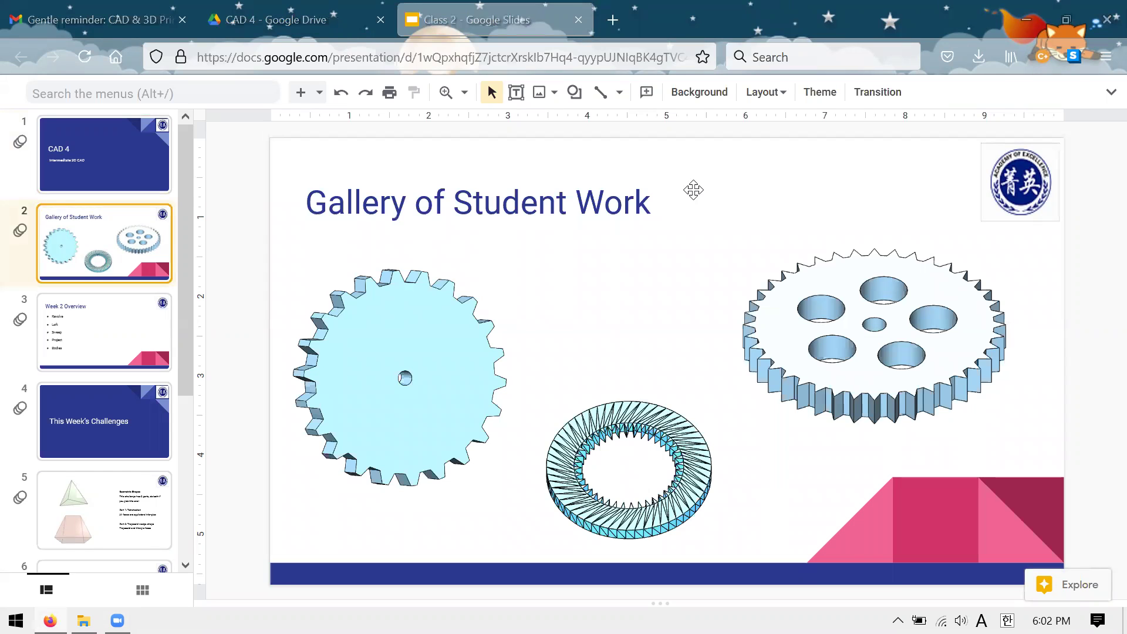
# Search 'classroom' in a new tab and sign in to Google Classroom with the personal account
pyautogui.click(609, 18)
pyautogui.write('classroom')
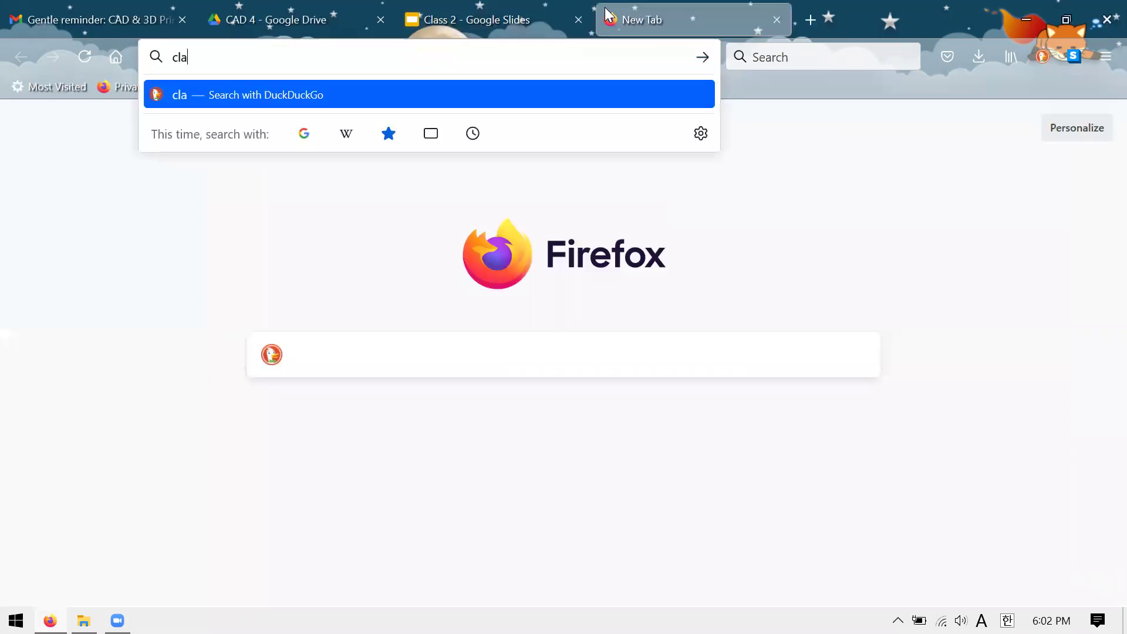
pyautogui.press('Return')
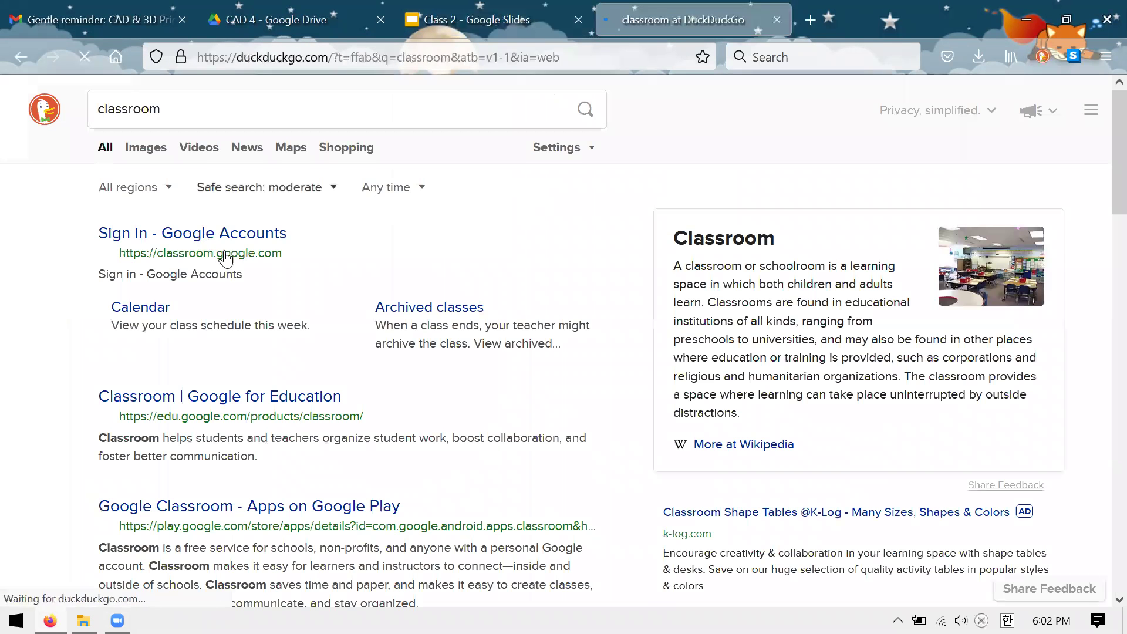
pyautogui.click(238, 234)
pyautogui.click(584, 230)
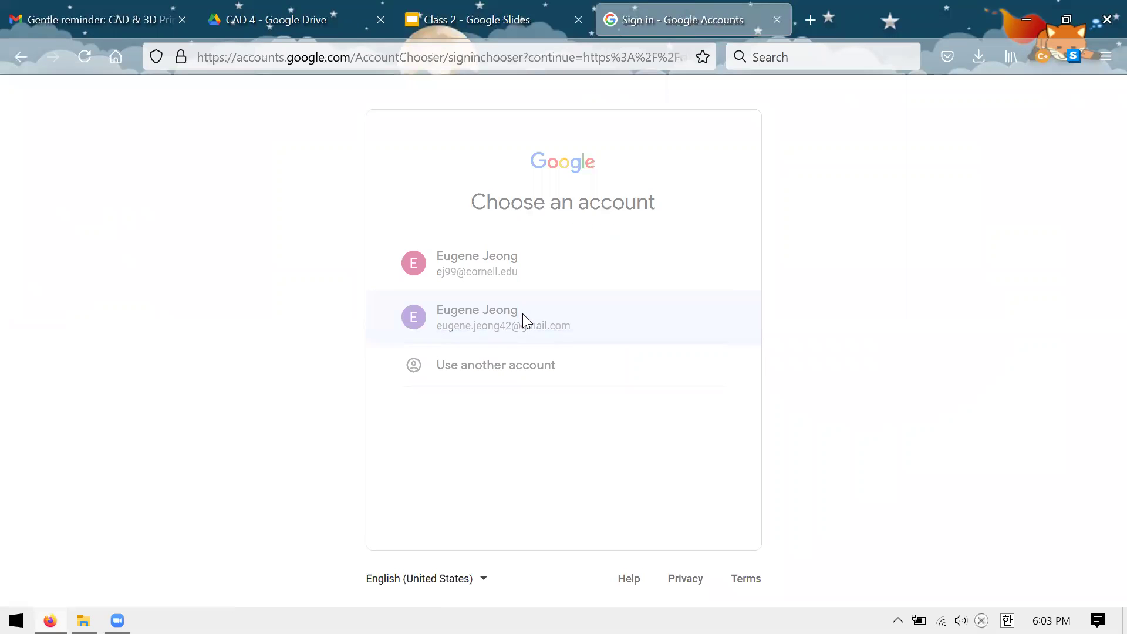
pyautogui.click(522, 313)
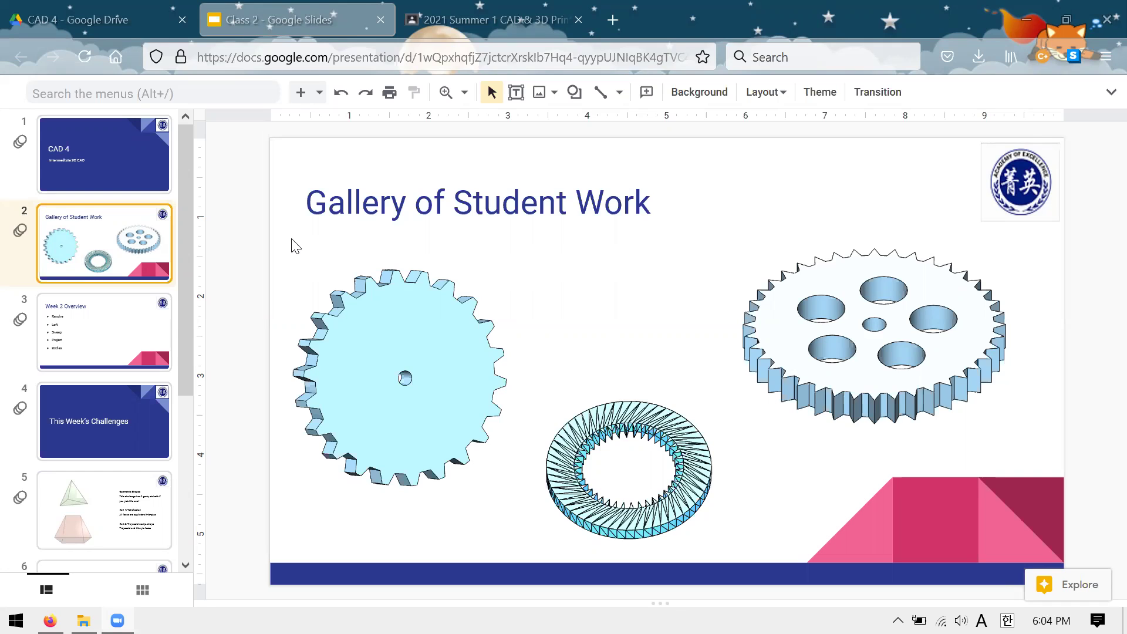
# Flip between the Week 2 Overview and Gallery of Student Work slides, then scroll the slide list
pyautogui.press('Down')
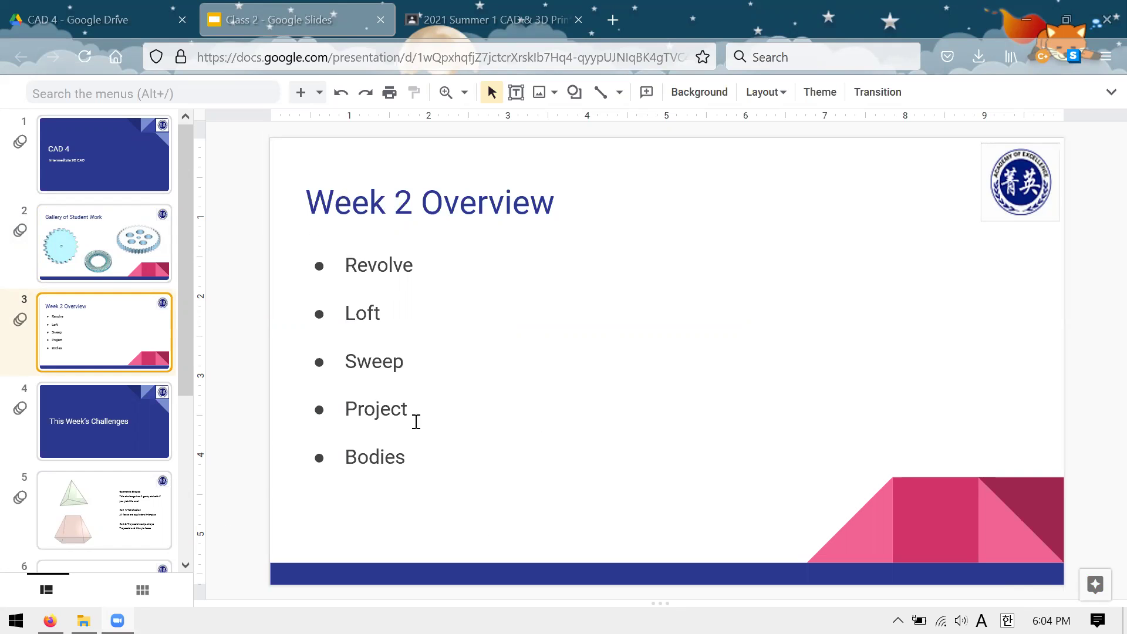
pyautogui.press('Up')
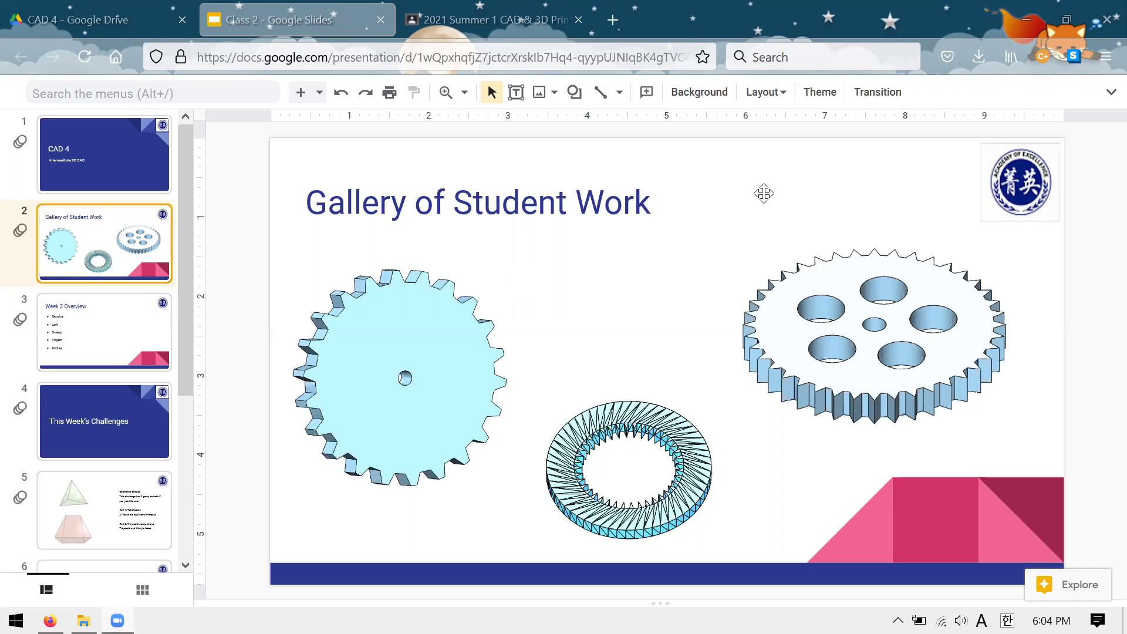
pyautogui.scroll(-1, 645, 234)
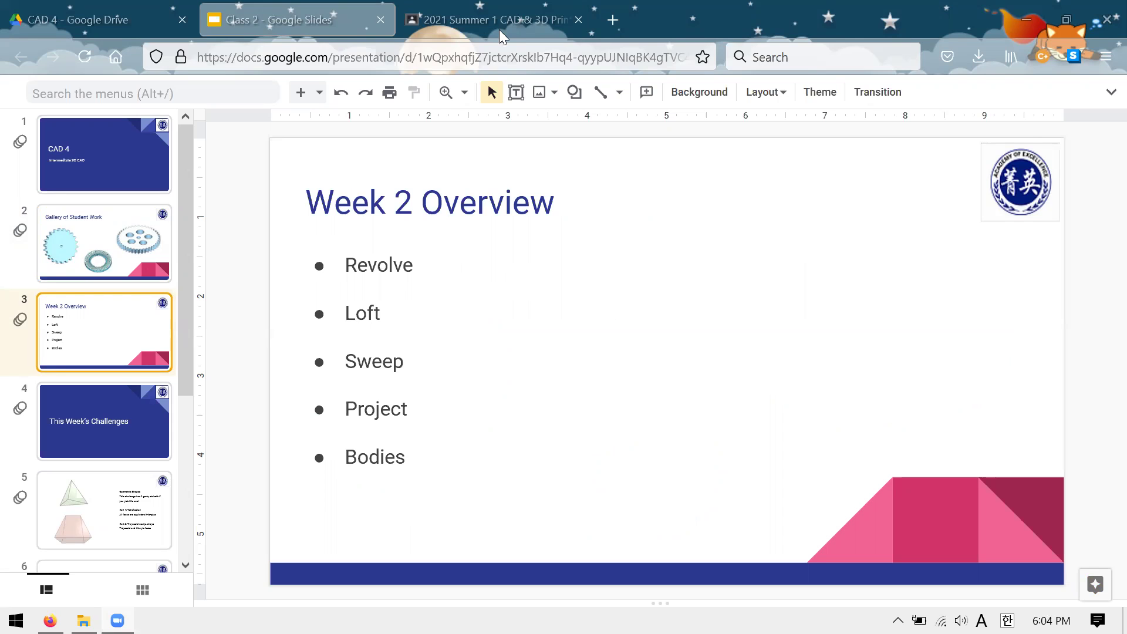
# Load cad.onshape.com in a new browser tab
pyautogui.click(622, 20)
pyautogui.write('cad.ons')
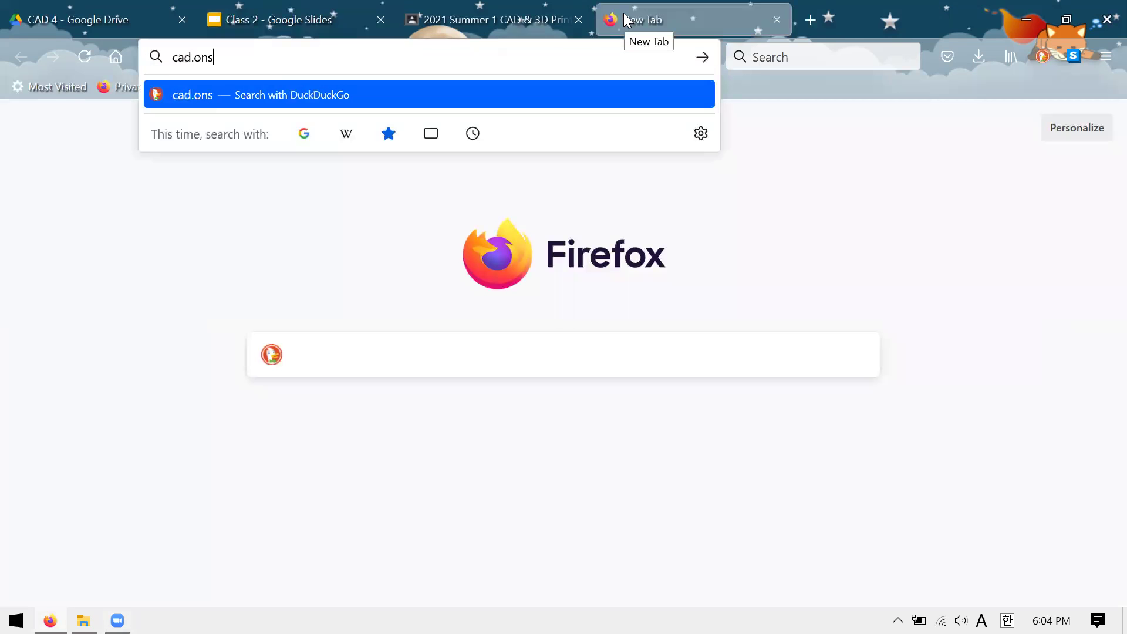
pyautogui.write('hape.com')
pyautogui.press('Return')
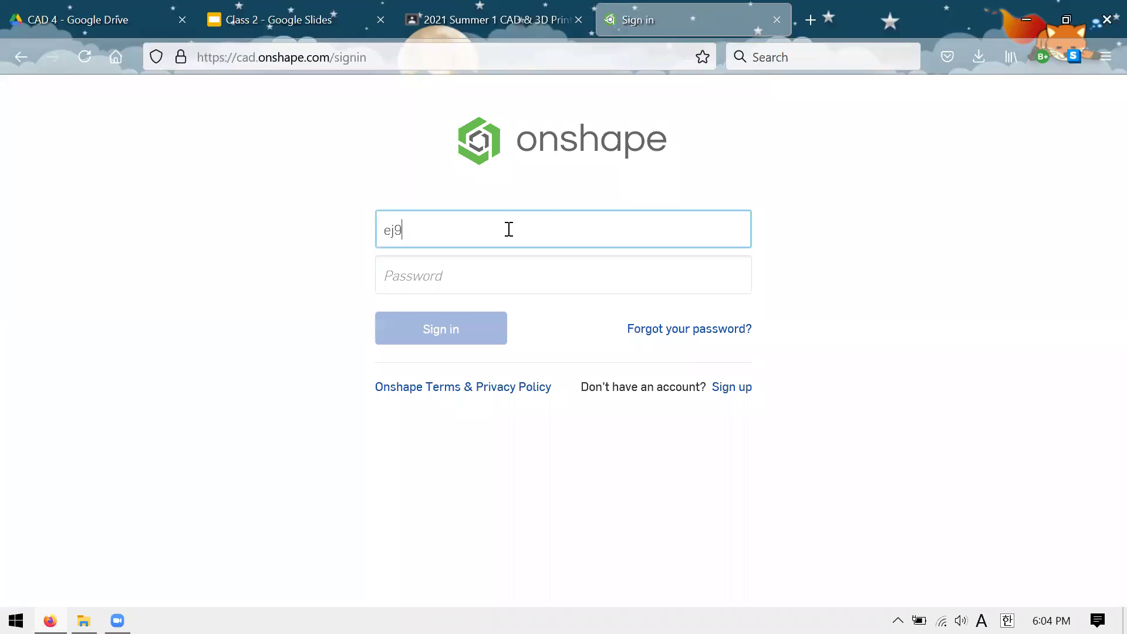
# Enter the account password and submit the form to sign in to Onshape
pyautogui.press('Tab')
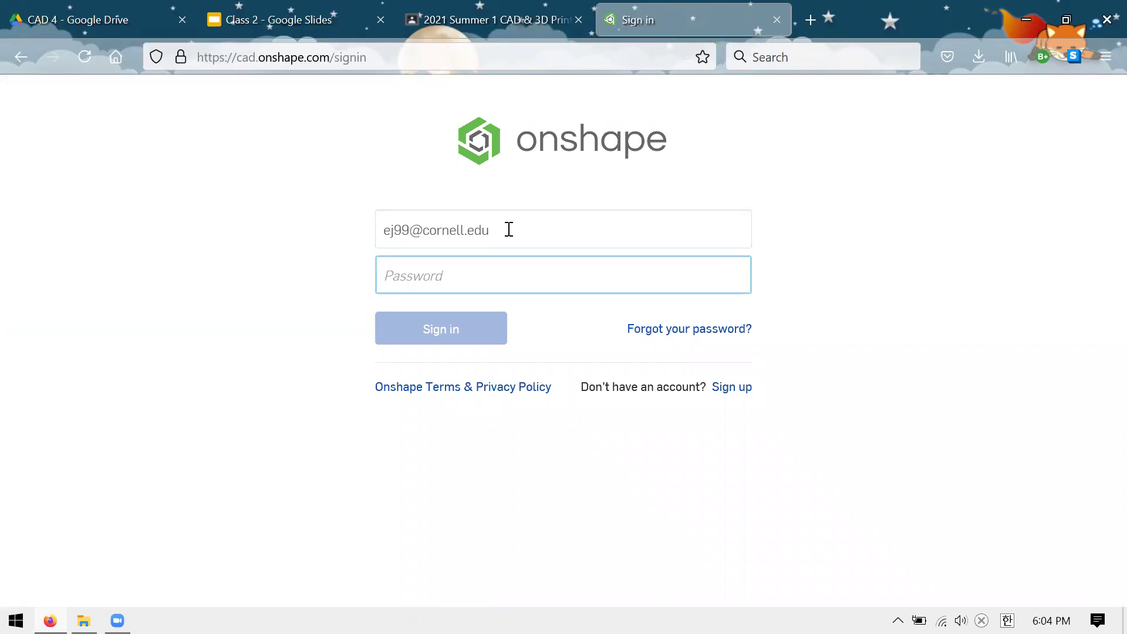
pyautogui.write('*****************')
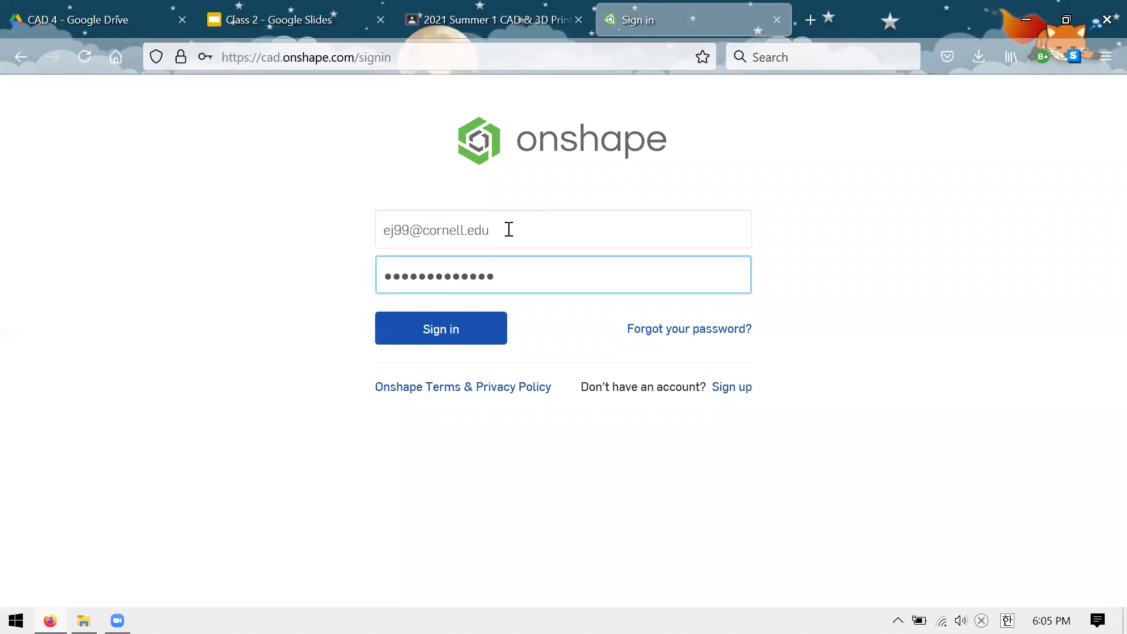
pyautogui.press('Return')
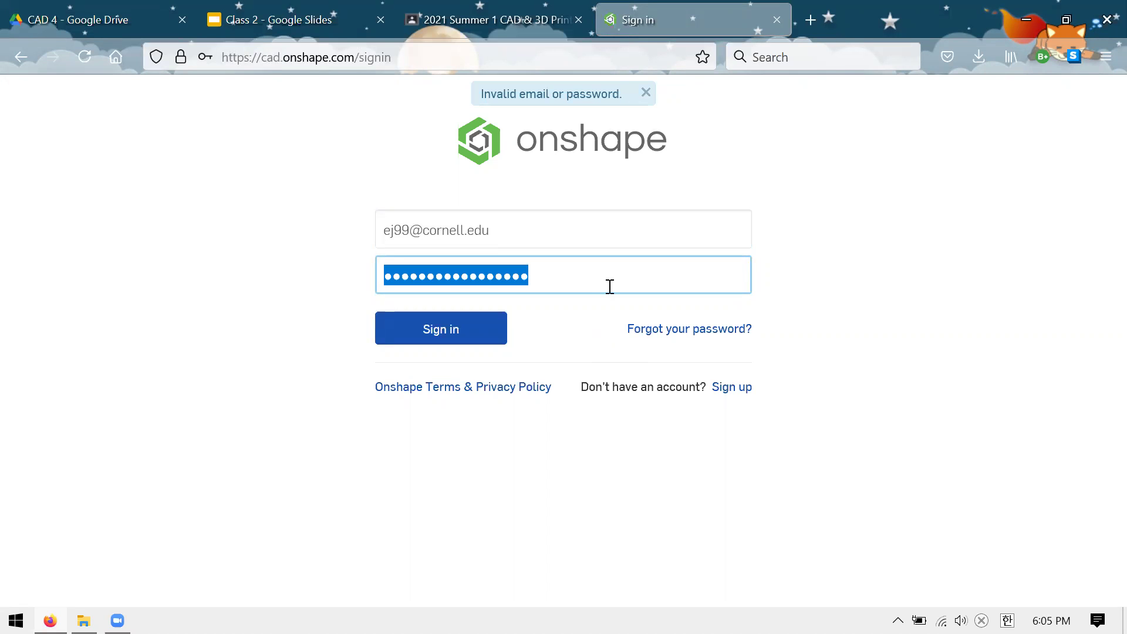
pyautogui.write('*****************')
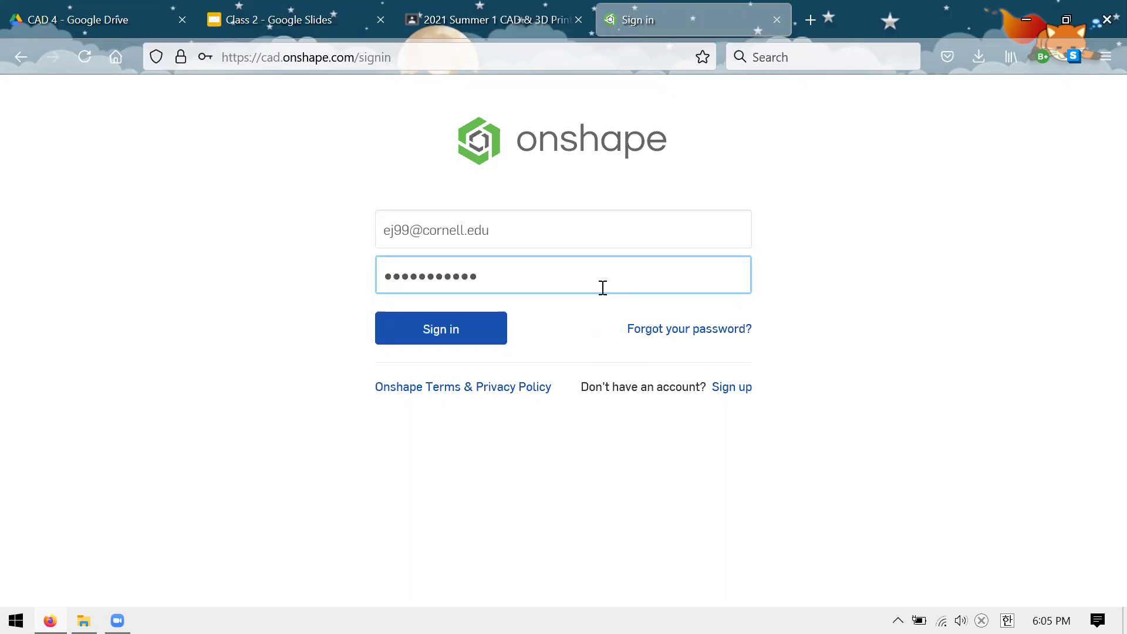
pyautogui.press('Return')
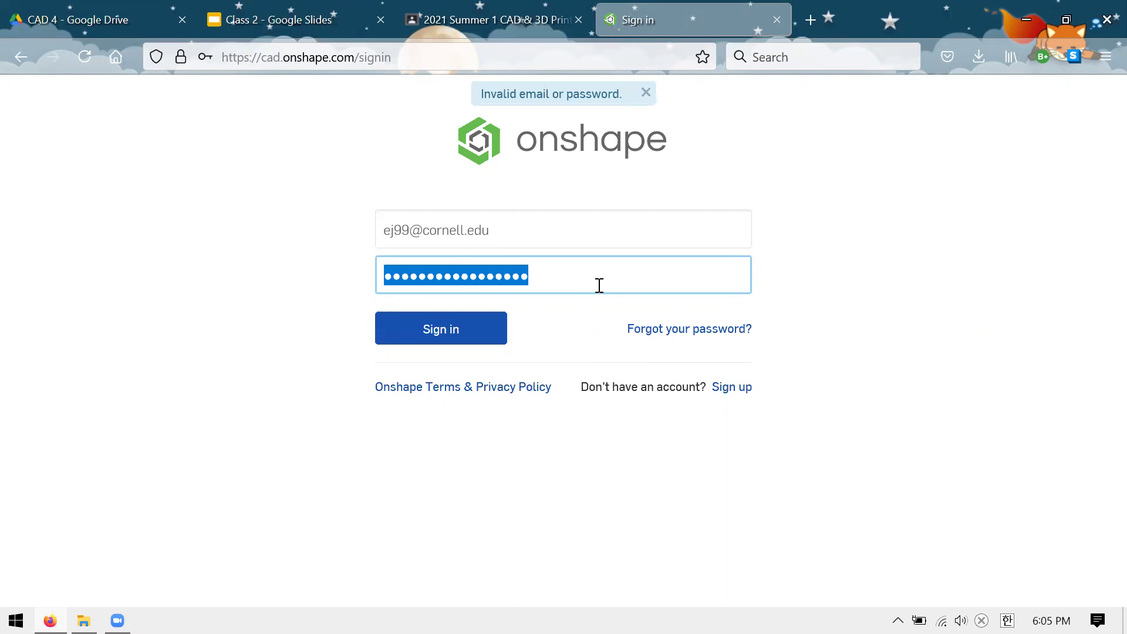
pyautogui.click(596, 282)
pyautogui.press('Return')
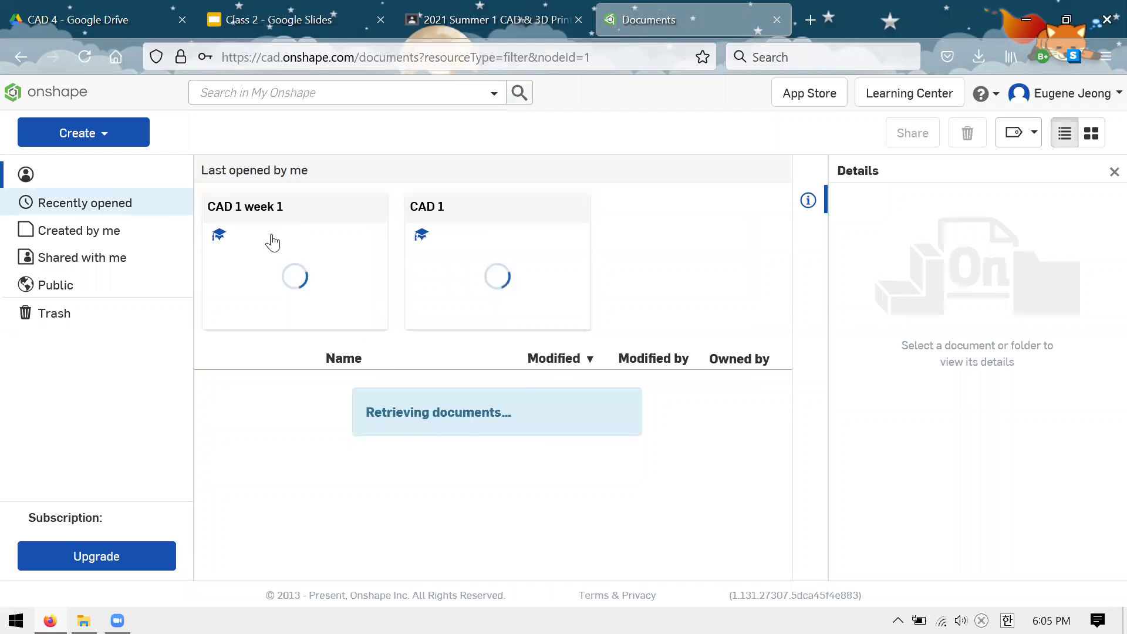
# Create a new Onshape document named 'CAD 4 Week 2'
pyautogui.click(99, 133)
pyautogui.click(118, 172)
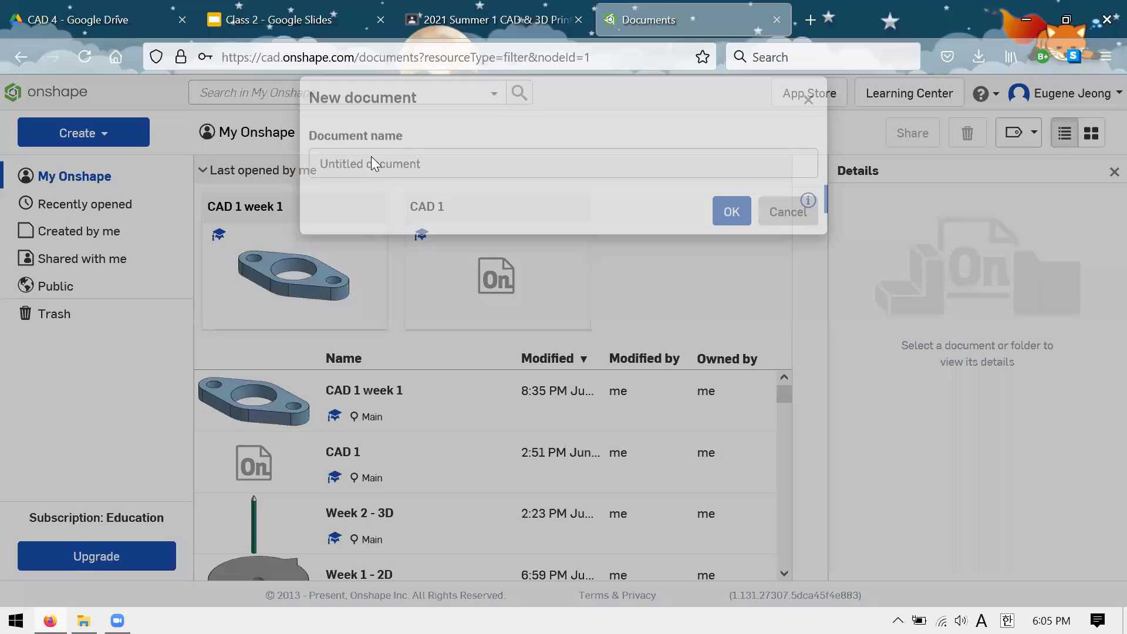
pyautogui.write('CAD')
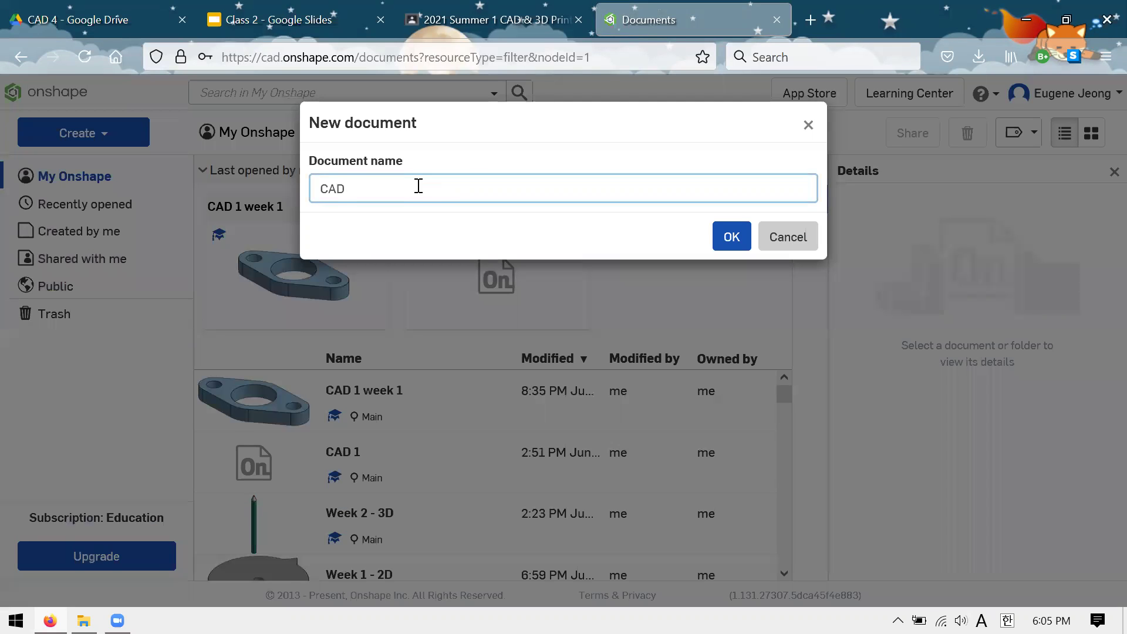
pyautogui.write(' 4 Week 2')
pyautogui.press('Return')
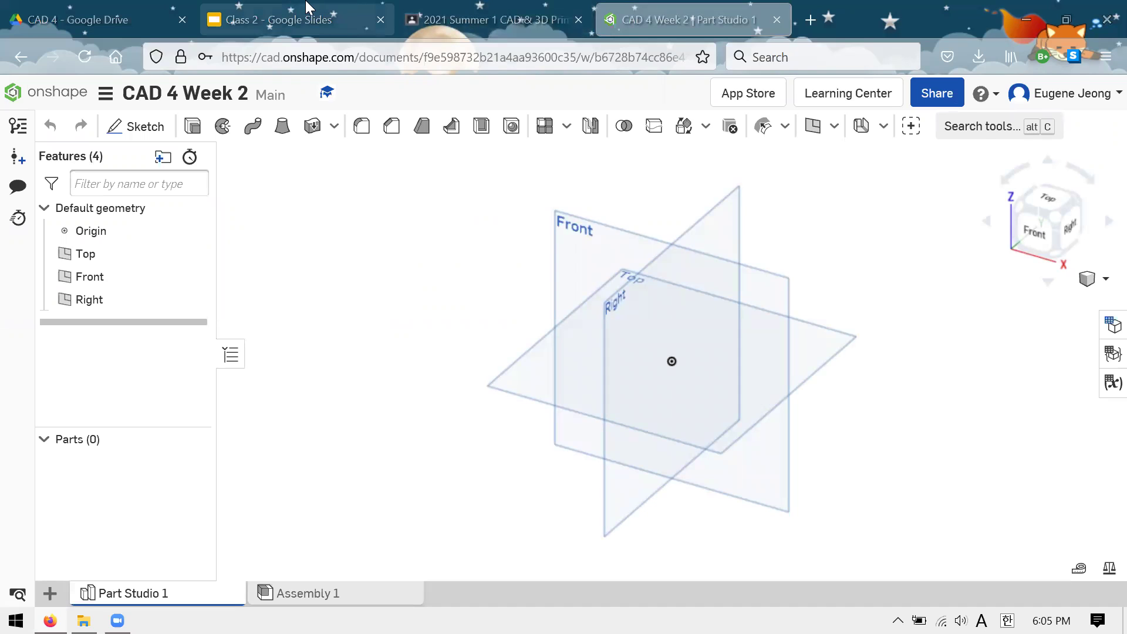
# Return to the Class 2 slides and show the Geometric Shapes challenge slide
pyautogui.click(276, 7)
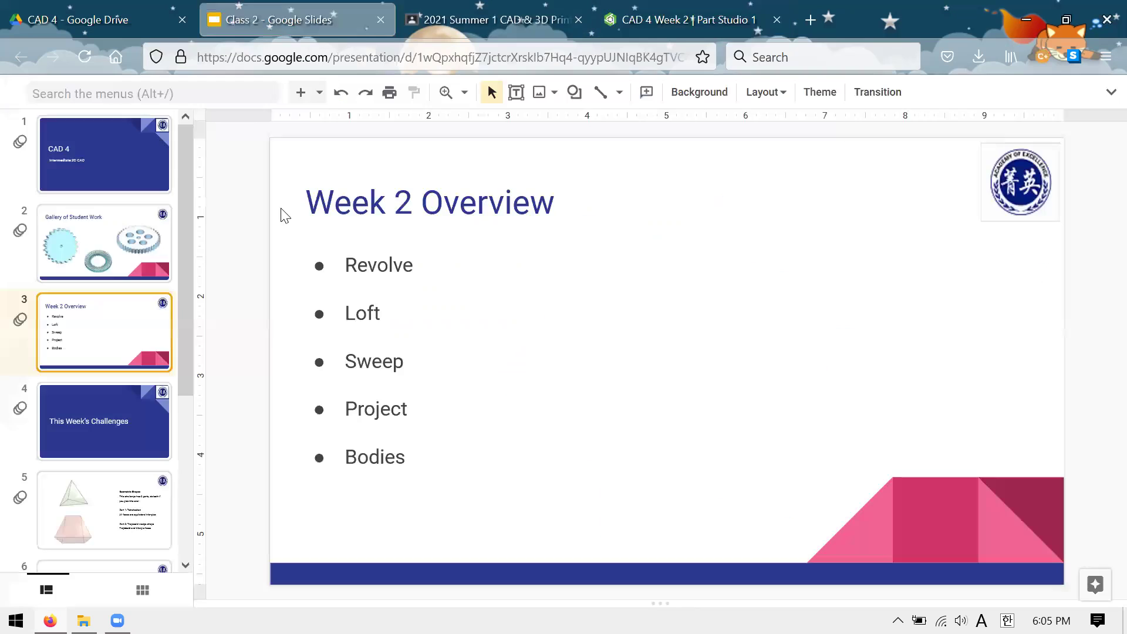
pyautogui.scroll(-3, 68, 230)
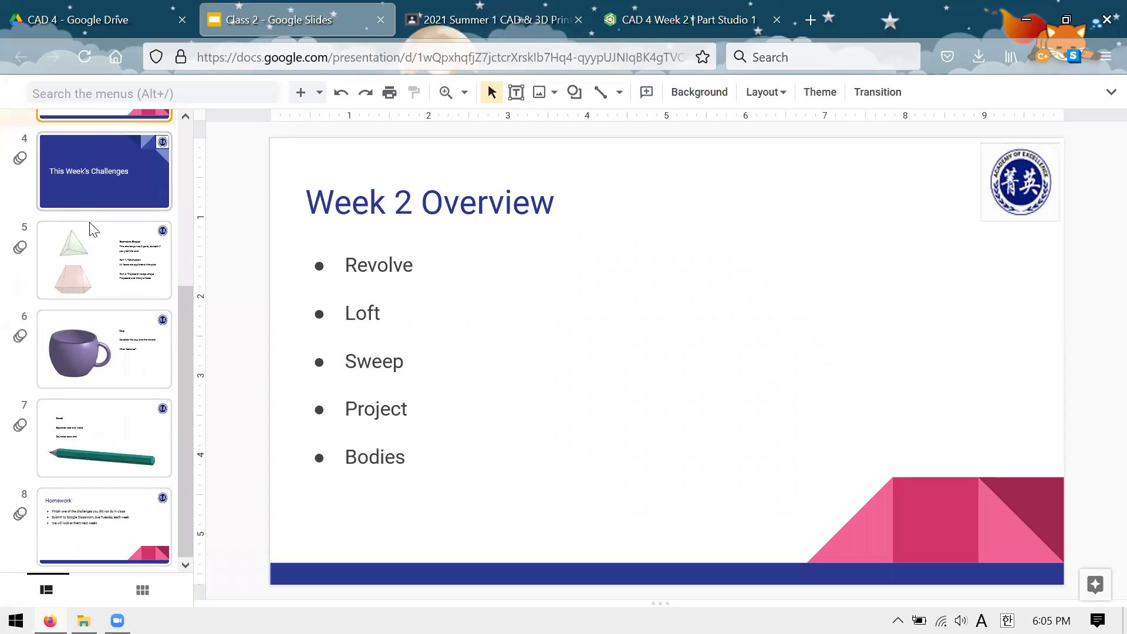
pyautogui.scroll(5, 91, 229)
pyautogui.scroll(-3, 88, 252)
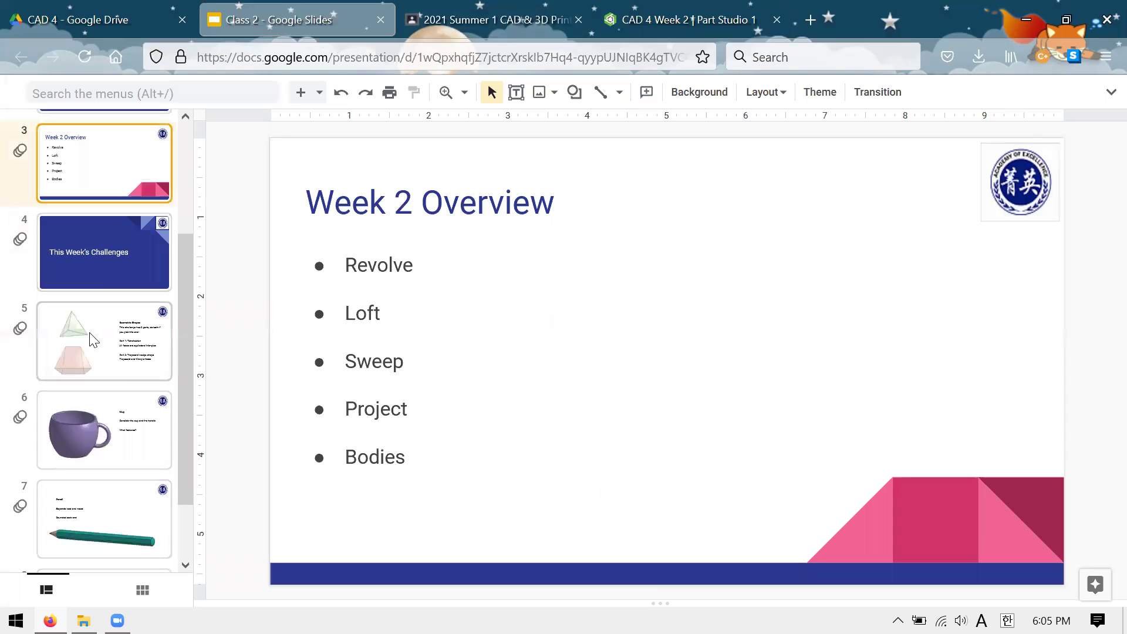
pyautogui.click(74, 359)
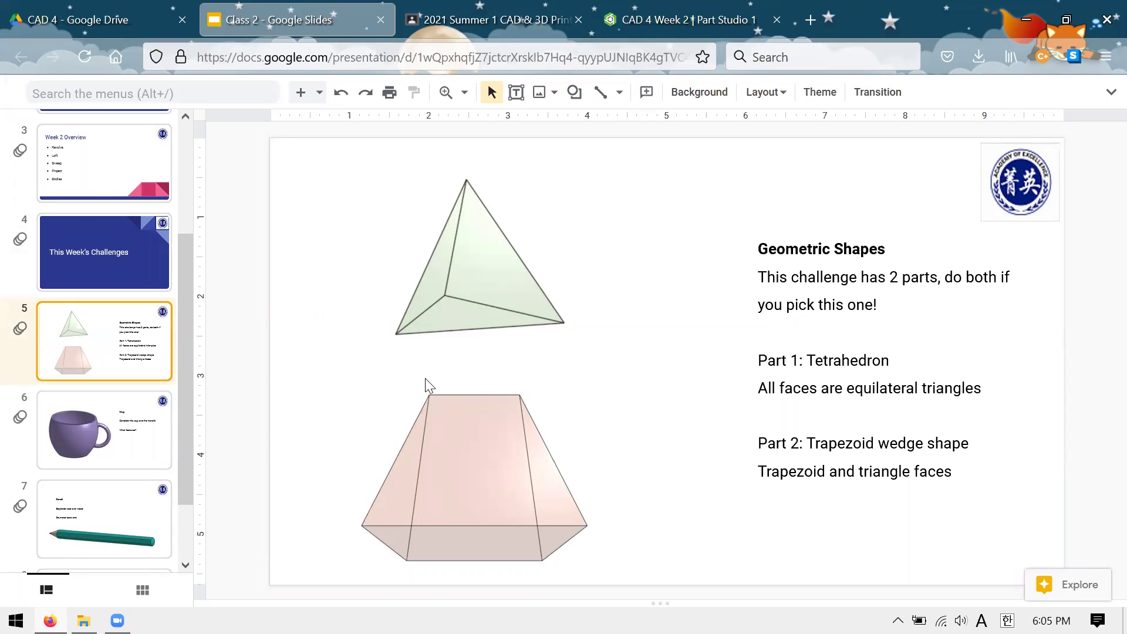
# Page through the Mug and Pencil challenge slides, then go back to Week 2 Overview
pyautogui.press('Down')
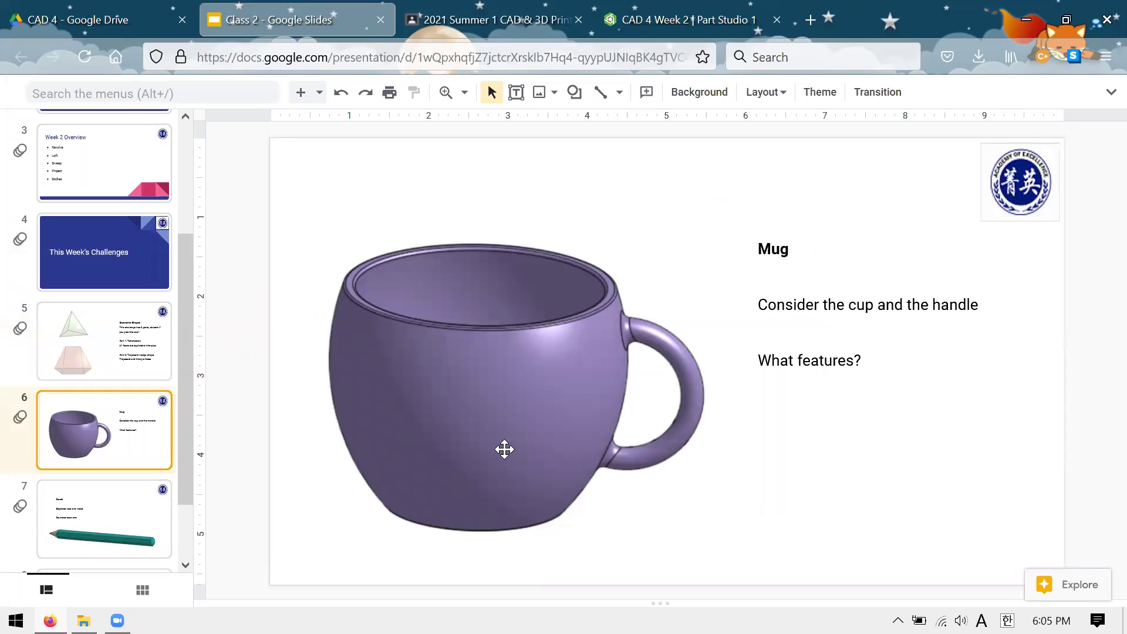
pyautogui.press('Down')
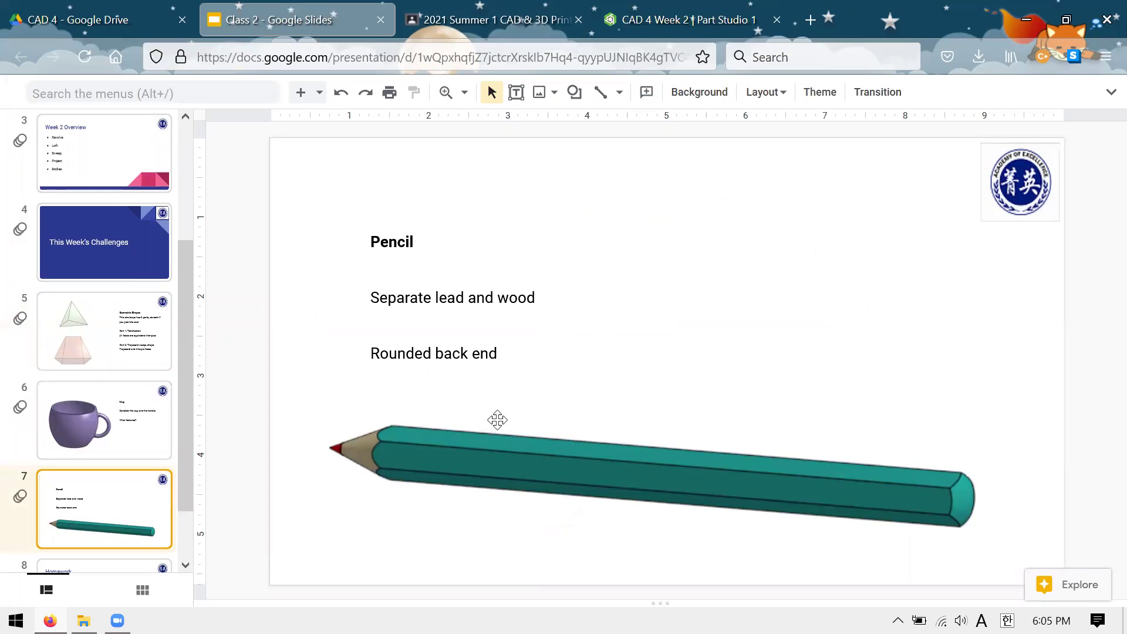
pyautogui.scroll(5, 108, 327)
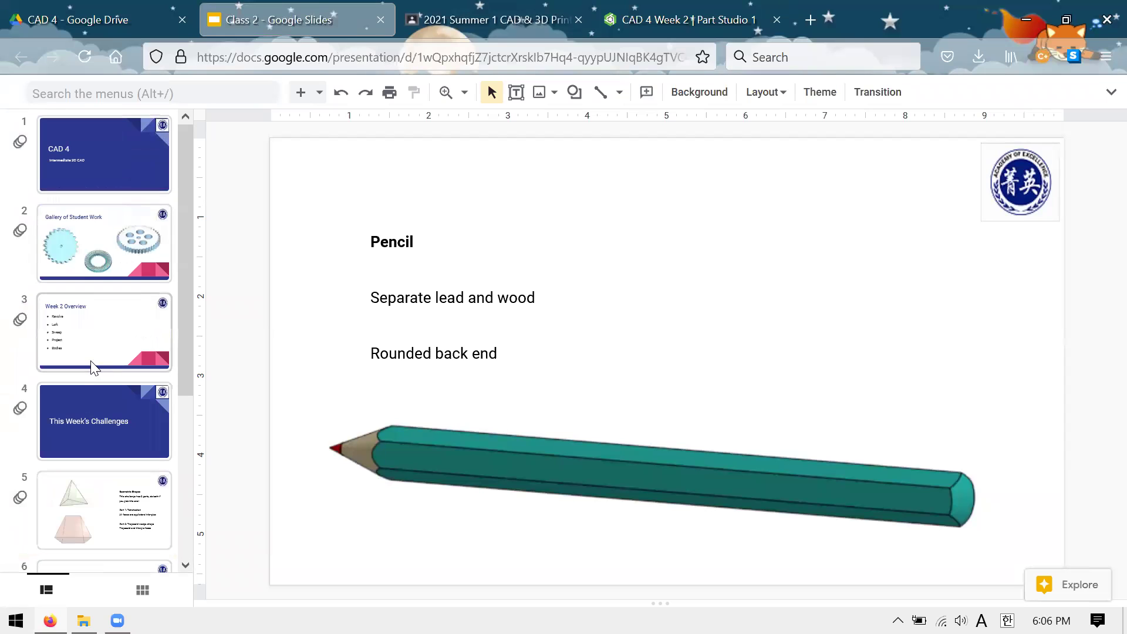
pyautogui.scroll(-3, 94, 340)
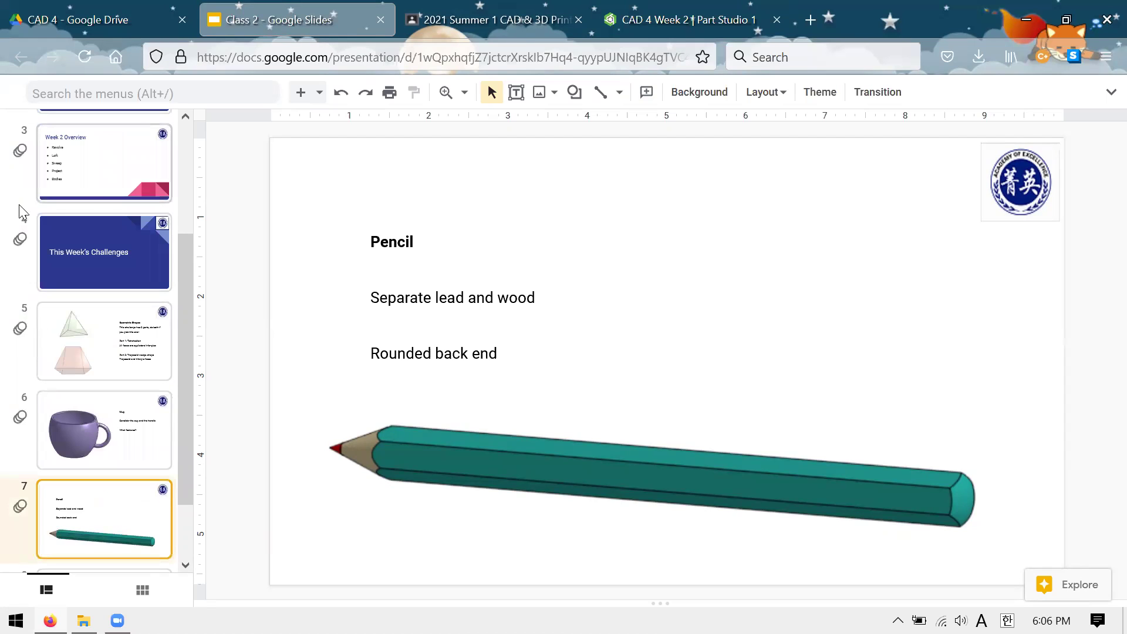
pyautogui.scroll(1, 111, 244)
pyautogui.click(111, 246)
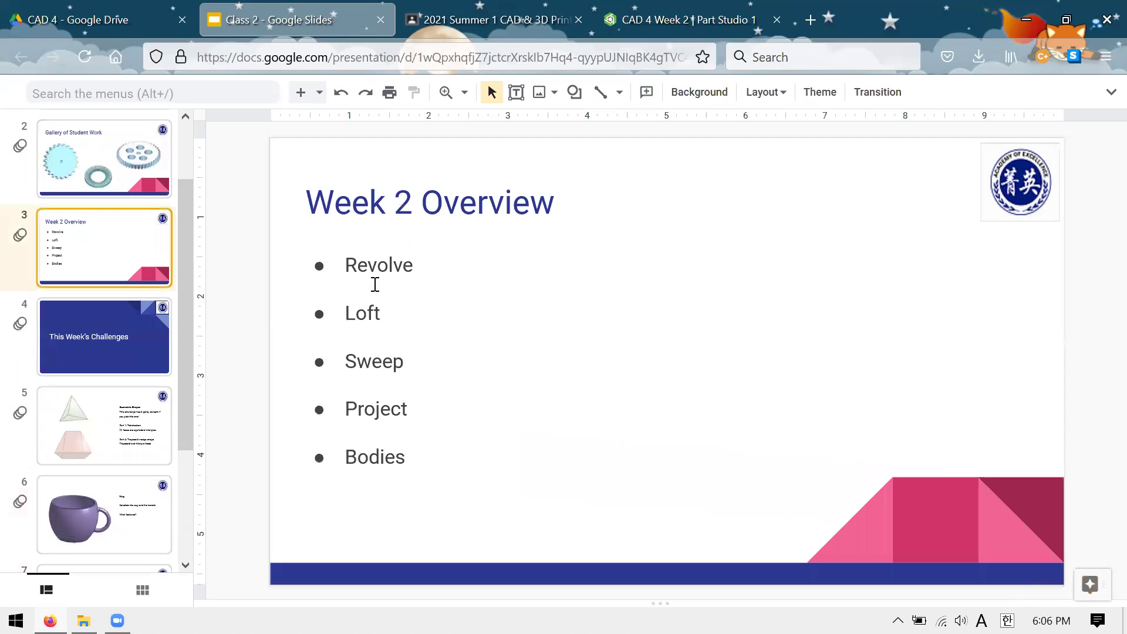
# In the CAD 4 Week 2 Part Studio, view the Front plane head-on, zoomed and slightly tilted
pyautogui.click(682, 23)
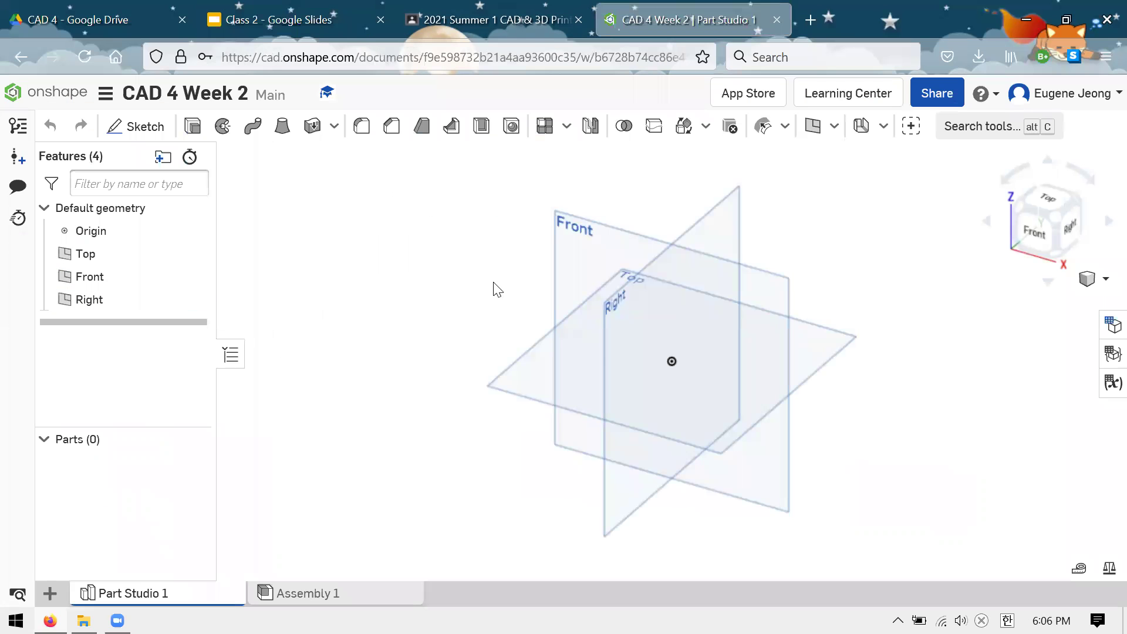
pyautogui.scroll(-2, 491, 272)
pyautogui.scroll(4, 729, 327)
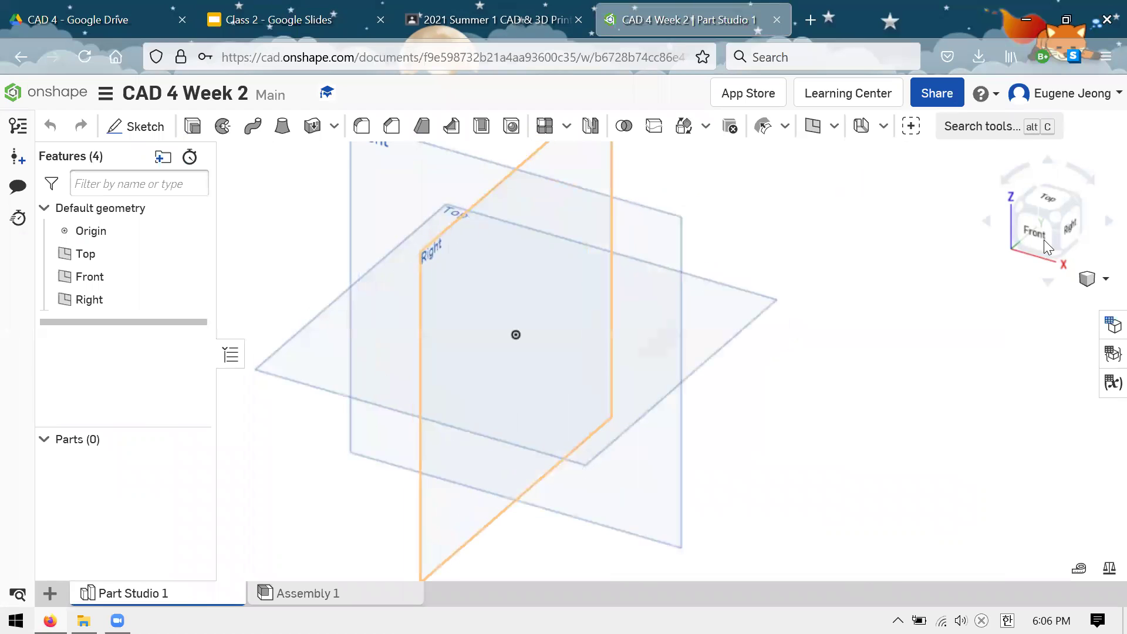
pyautogui.hotkey('shift', '1')
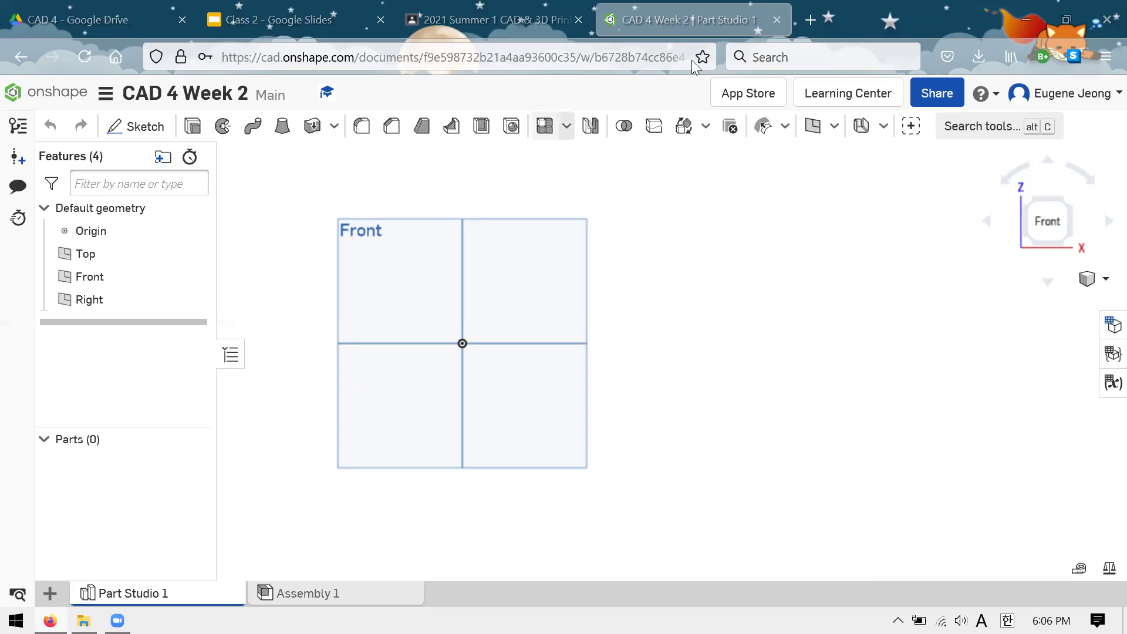
pyautogui.scroll(1, 640, 294)
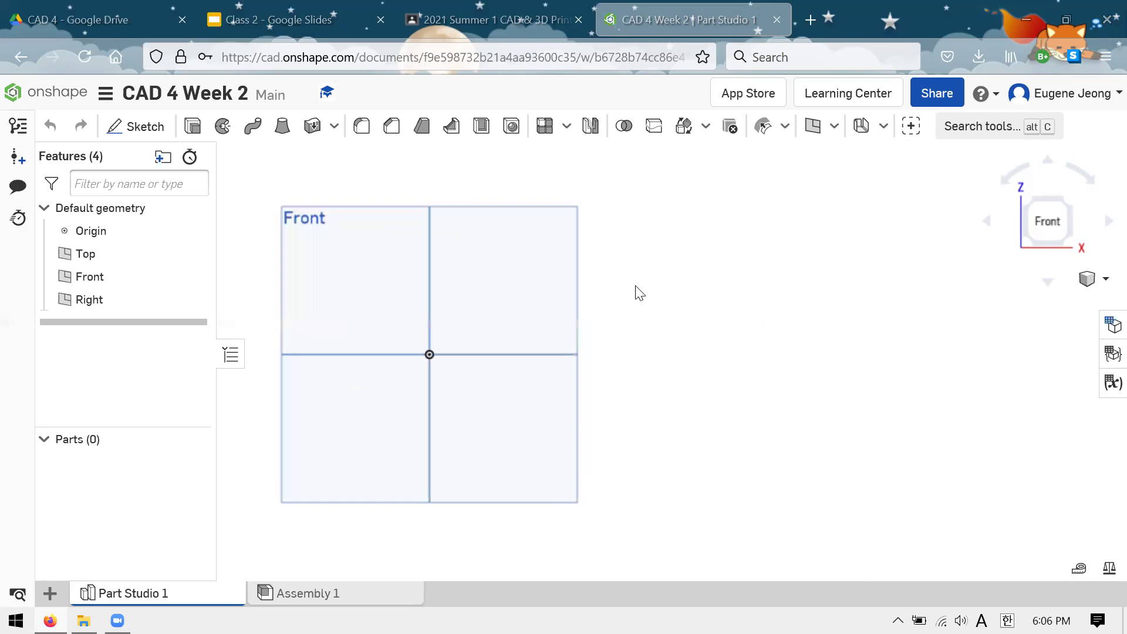
pyautogui.scroll(-1, 687, 287)
pyautogui.scroll(1, 718, 218)
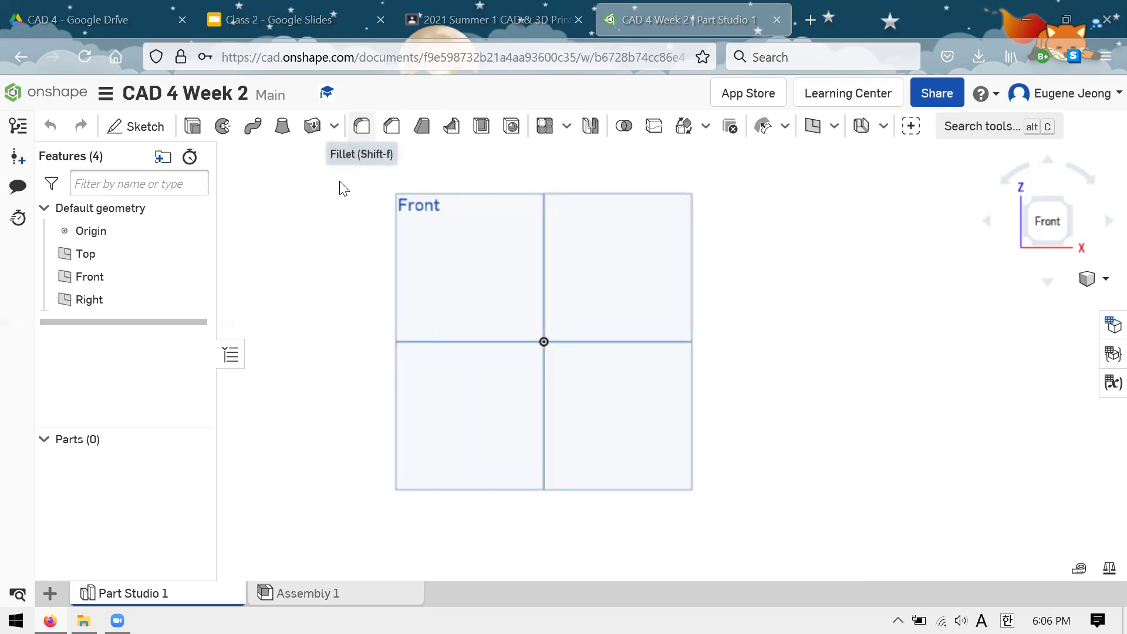
pyautogui.press('Up')
pyautogui.press('Right')
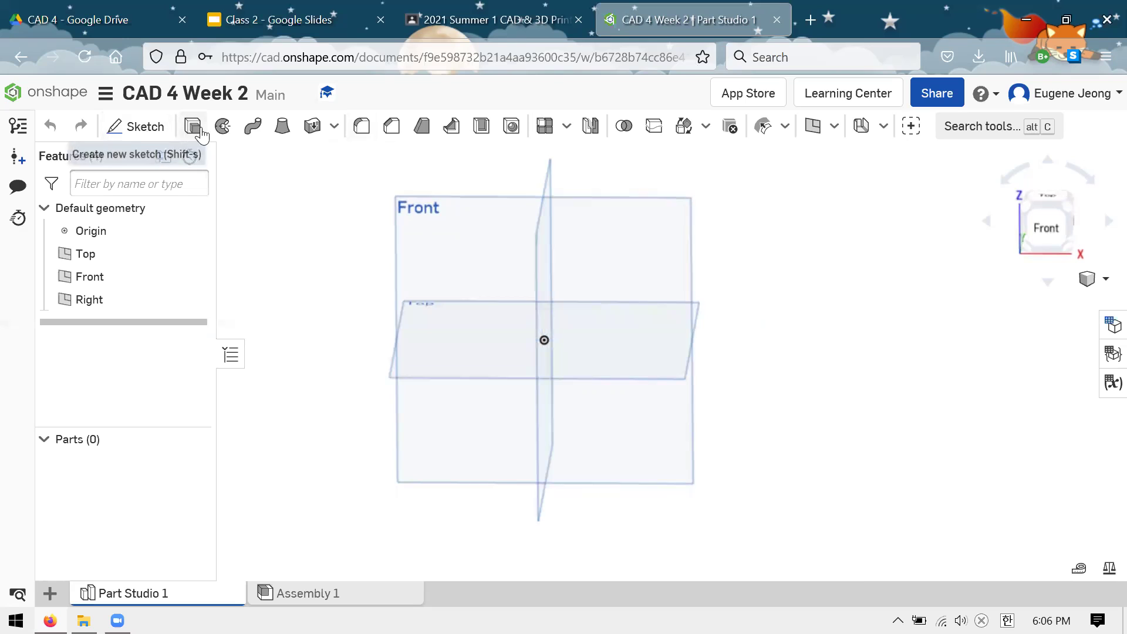
# Start a sketch on the Front plane and draw a circle centred on the origin
pyautogui.click(152, 128)
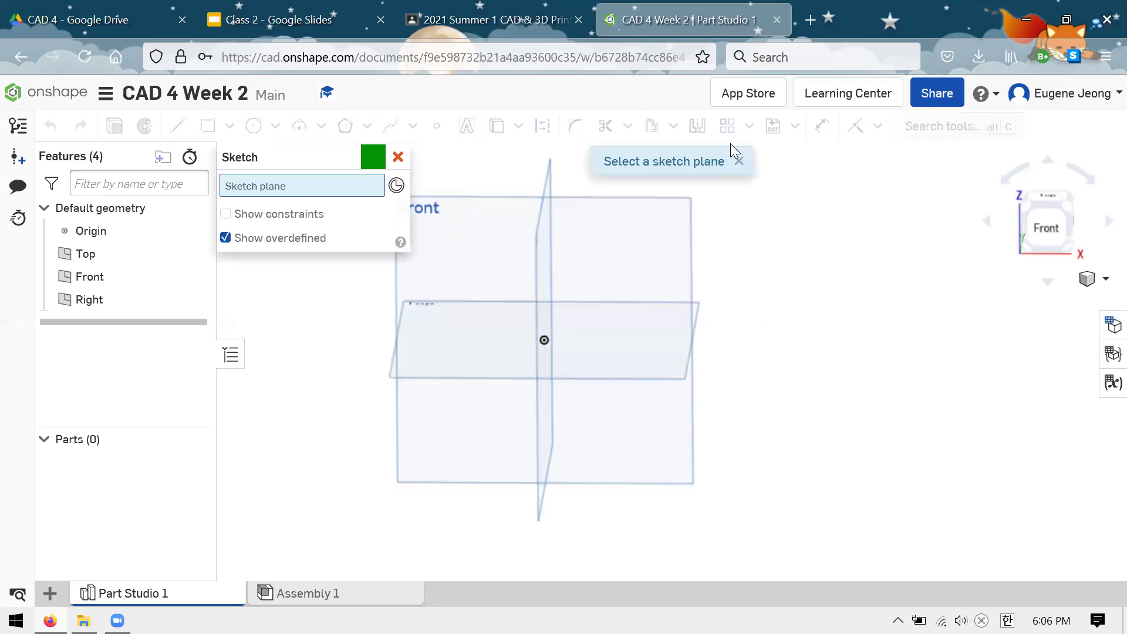
pyautogui.click(499, 235)
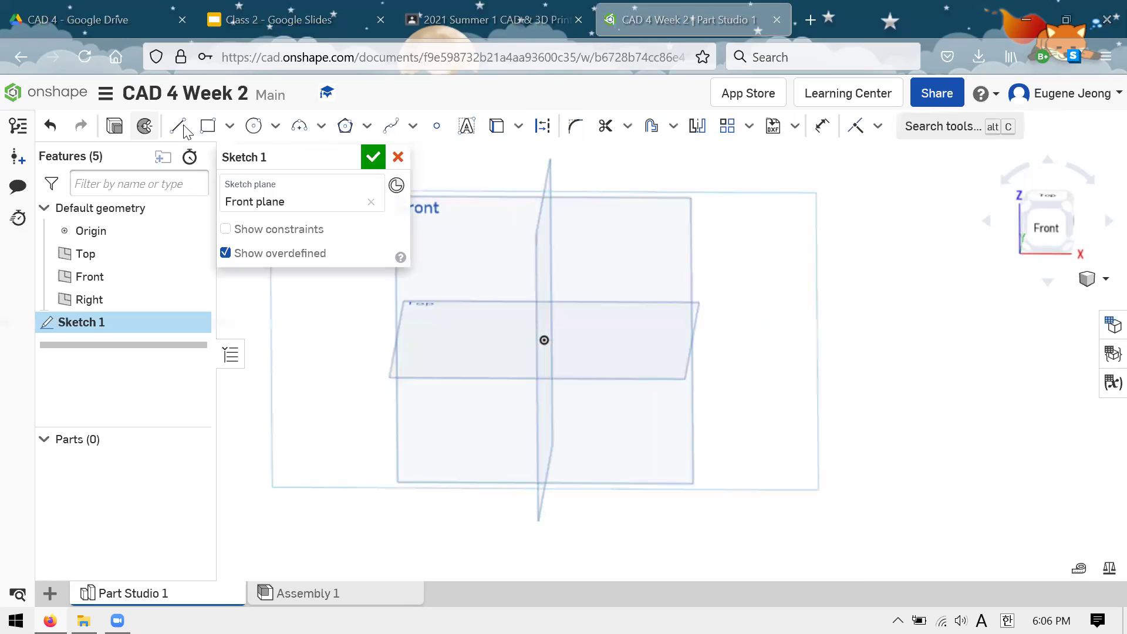
pyautogui.click(254, 126)
pyautogui.click(544, 340)
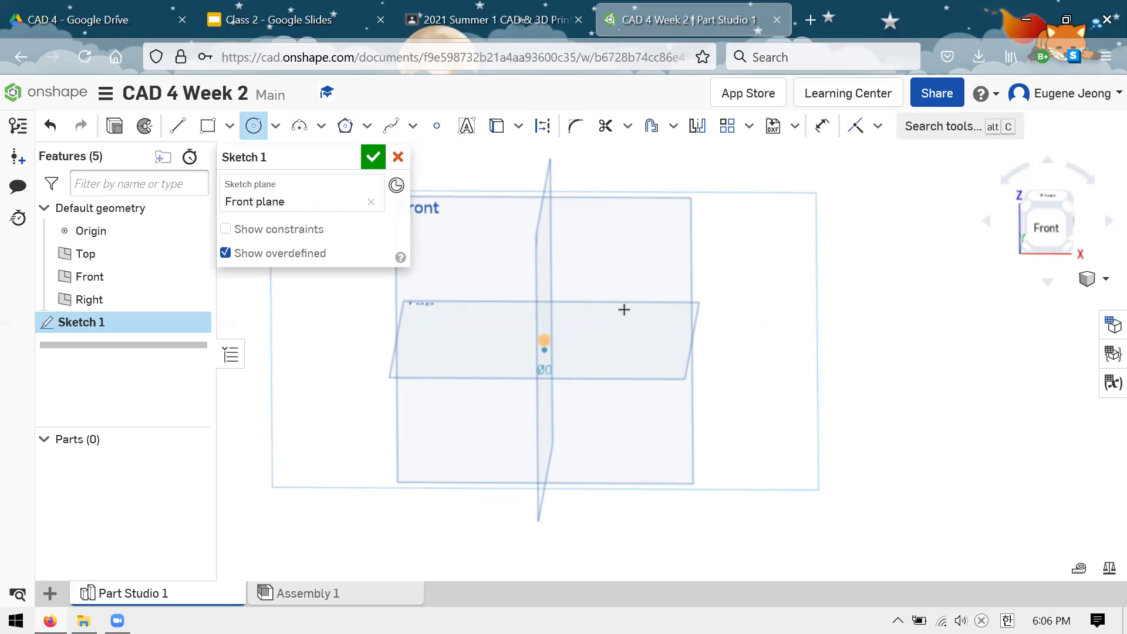
pyautogui.click(634, 303)
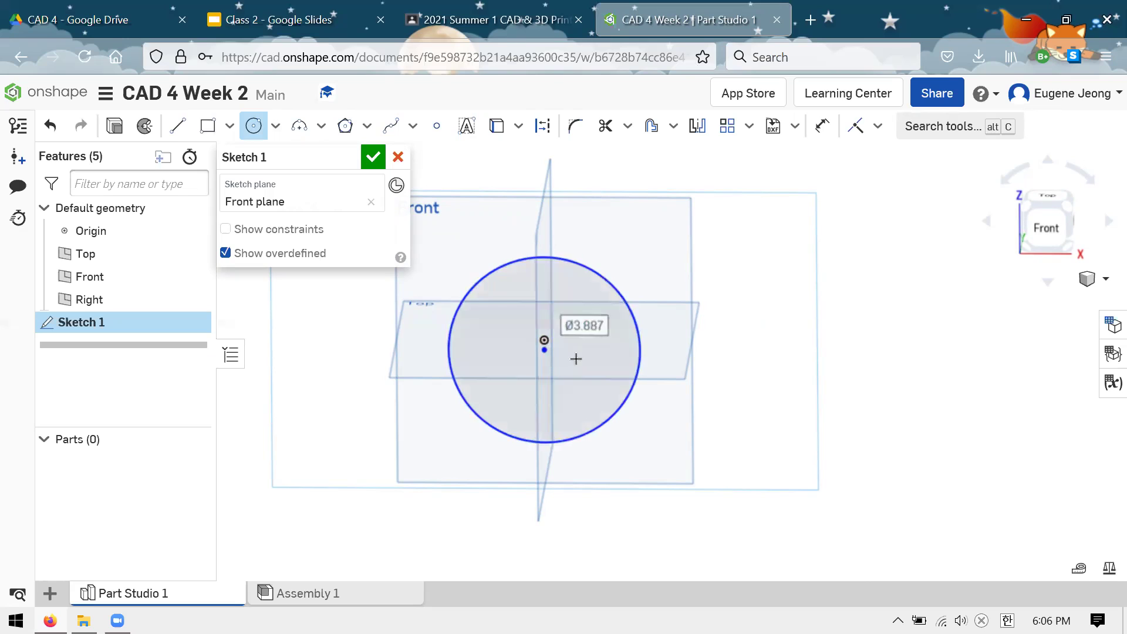
pyautogui.press('Escape')
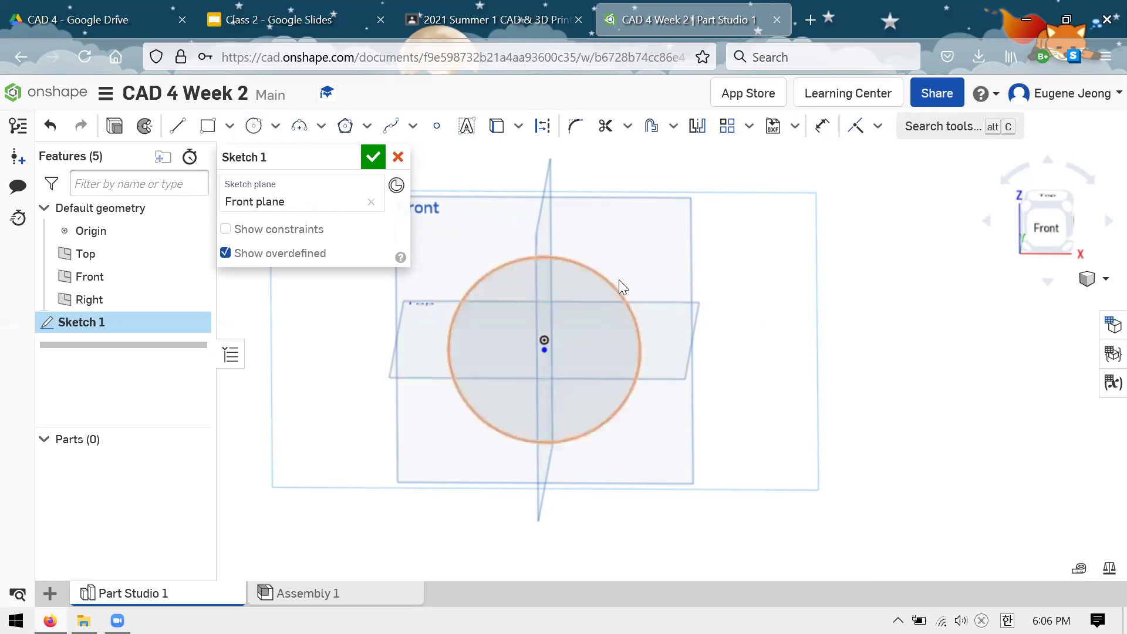
# Dimension the circle's diameter to 1 in
pyautogui.press('u')
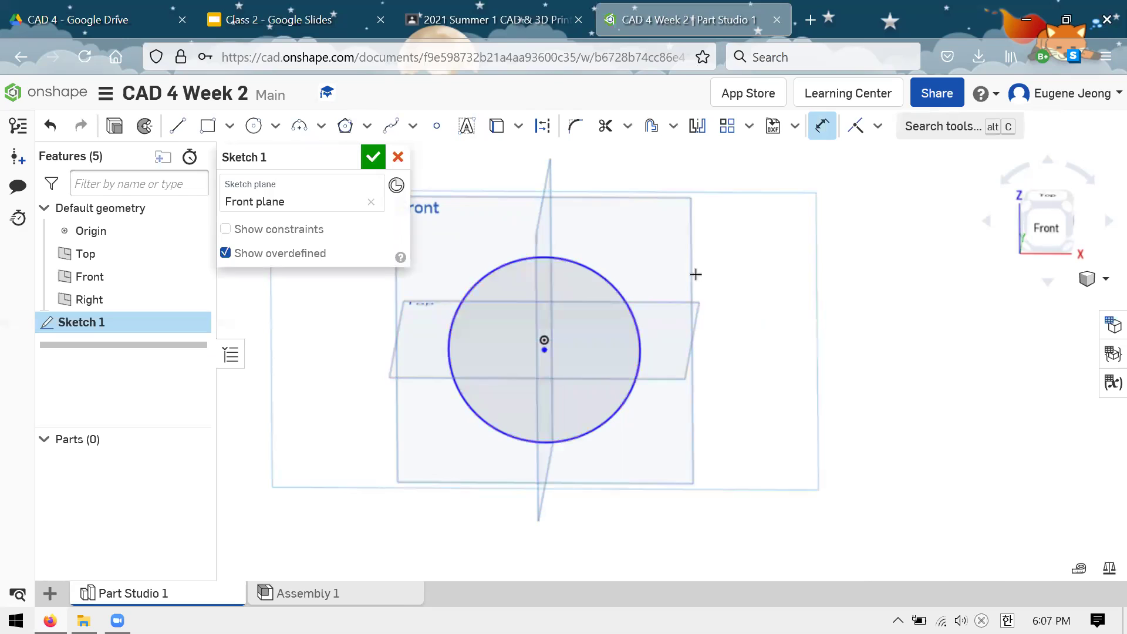
pyautogui.click(610, 283)
pyautogui.click(738, 225)
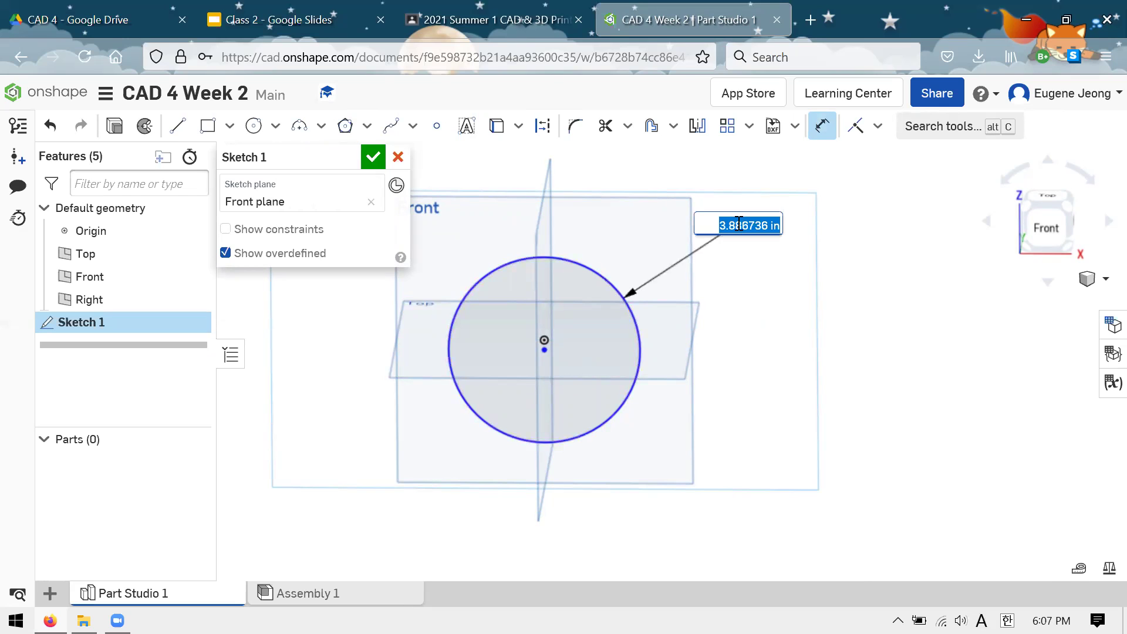
pyautogui.write('1')
pyautogui.press('Return')
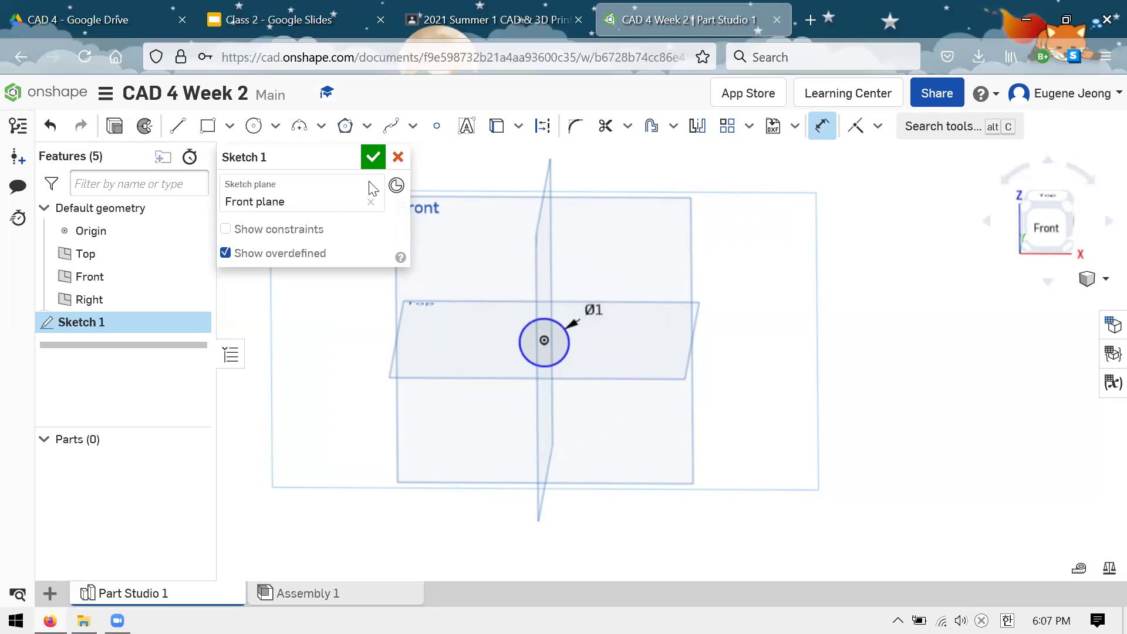
pyautogui.press('Escape')
pyautogui.hotkey('ctrl', 'z')
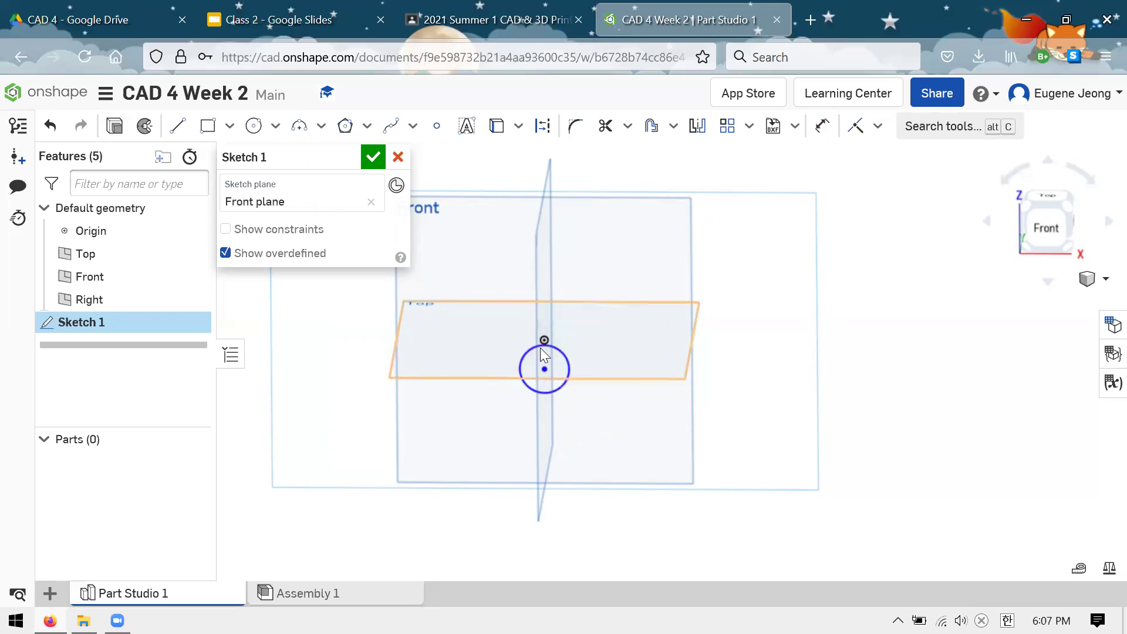
# Make the circle's centre coincident with the origin and finish Sketch 1
pyautogui.press('d')
pyautogui.click(545, 346)
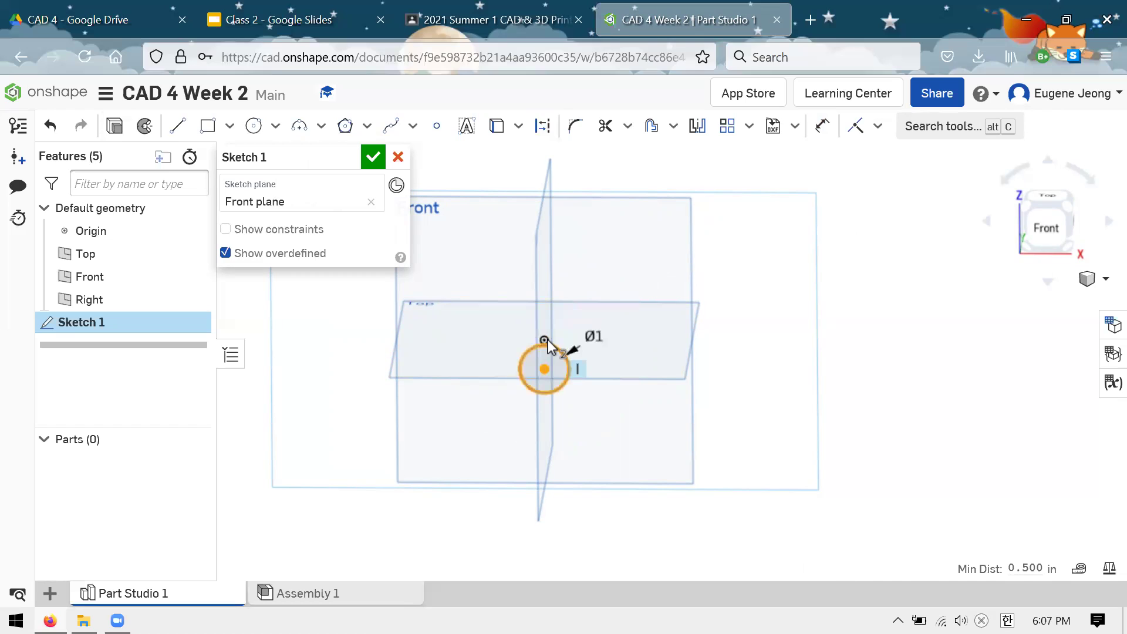
pyautogui.press('d')
pyautogui.scroll(5, 545, 346)
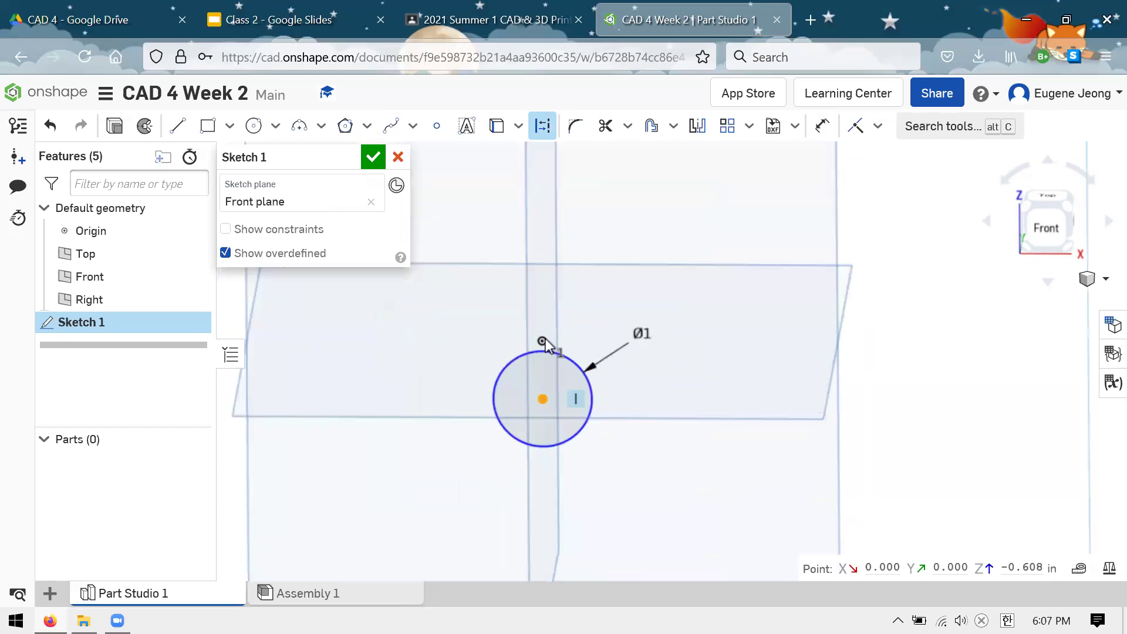
pyautogui.press('i')
pyautogui.click(538, 345)
pyautogui.click(540, 423)
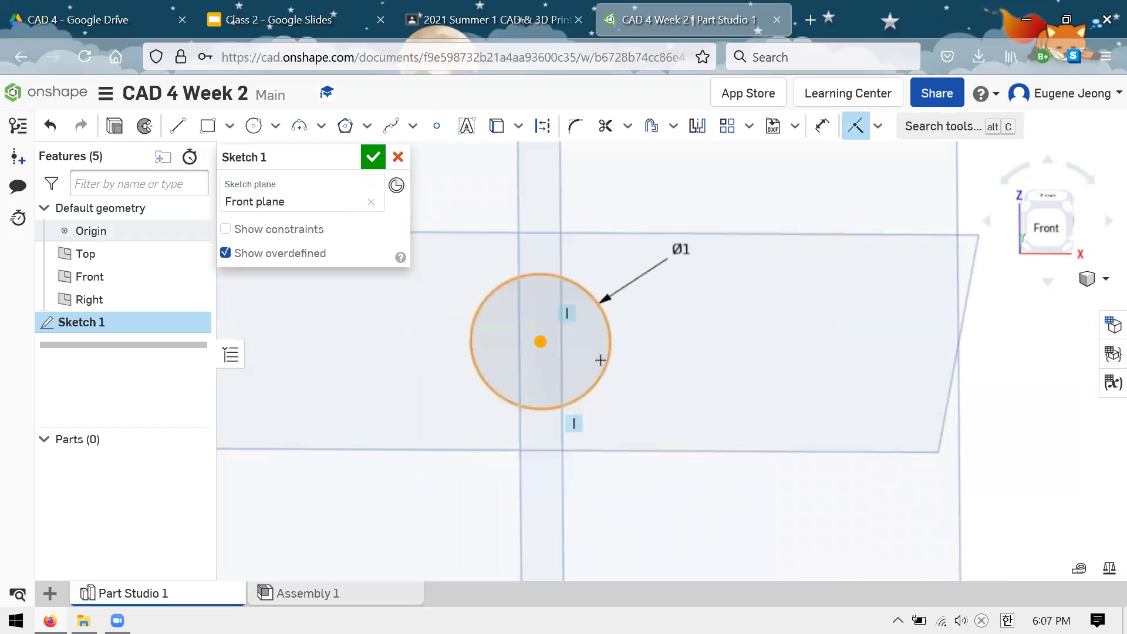
pyautogui.press('Escape')
pyautogui.scroll(-3, 531, 337)
pyautogui.click(373, 157)
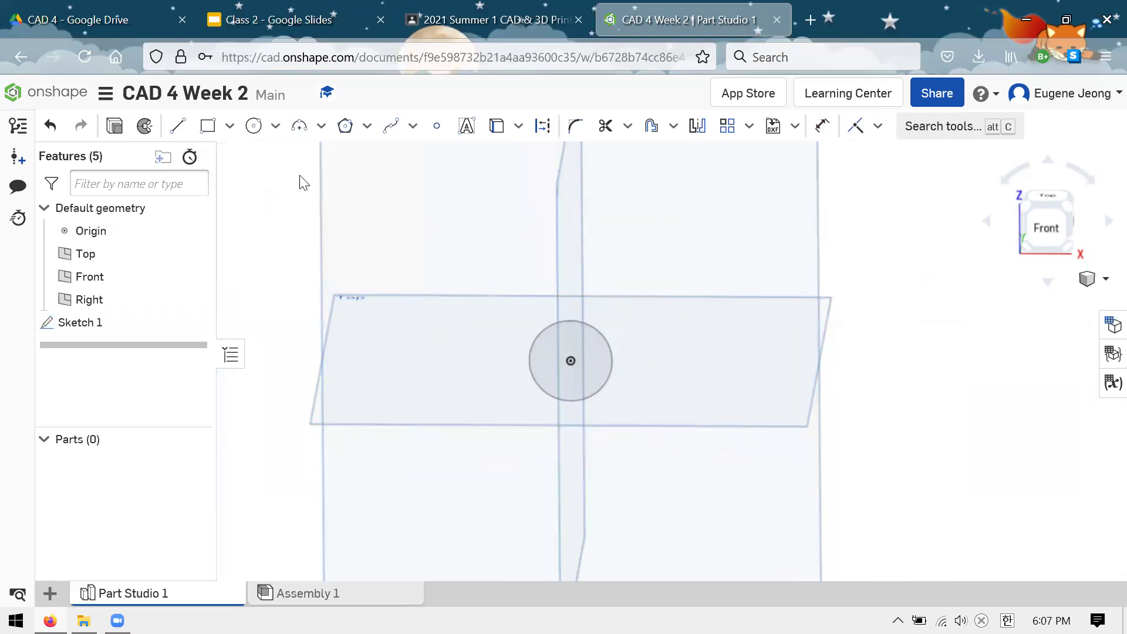
# Extrude the circle face symmetrically into a cylinder and show it in isometric view
pyautogui.click(192, 127)
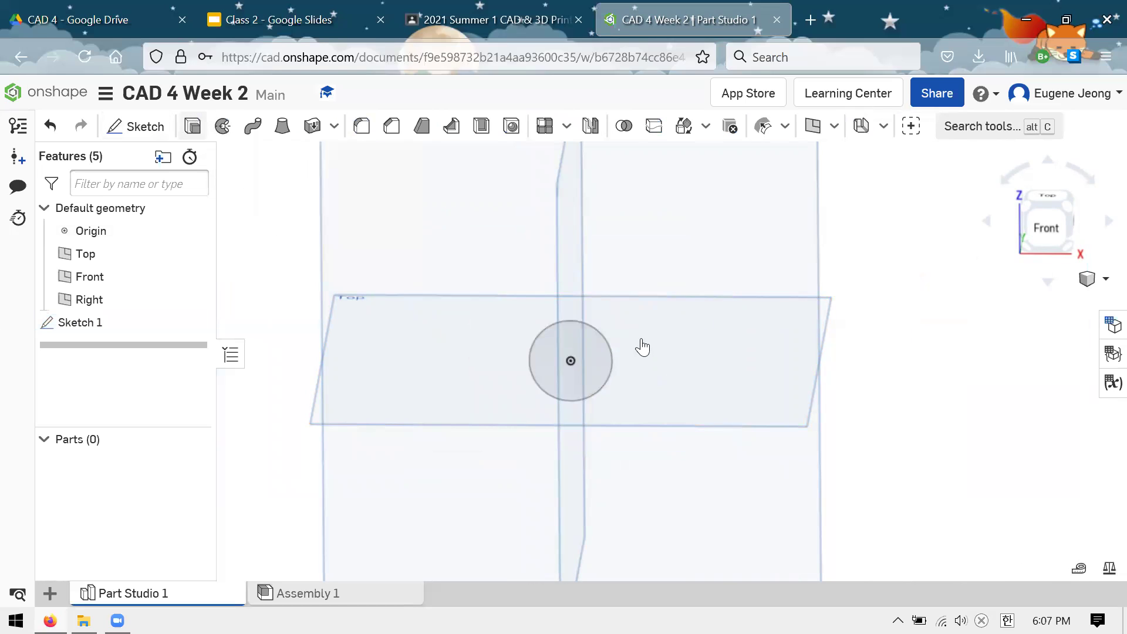
pyautogui.click(593, 352)
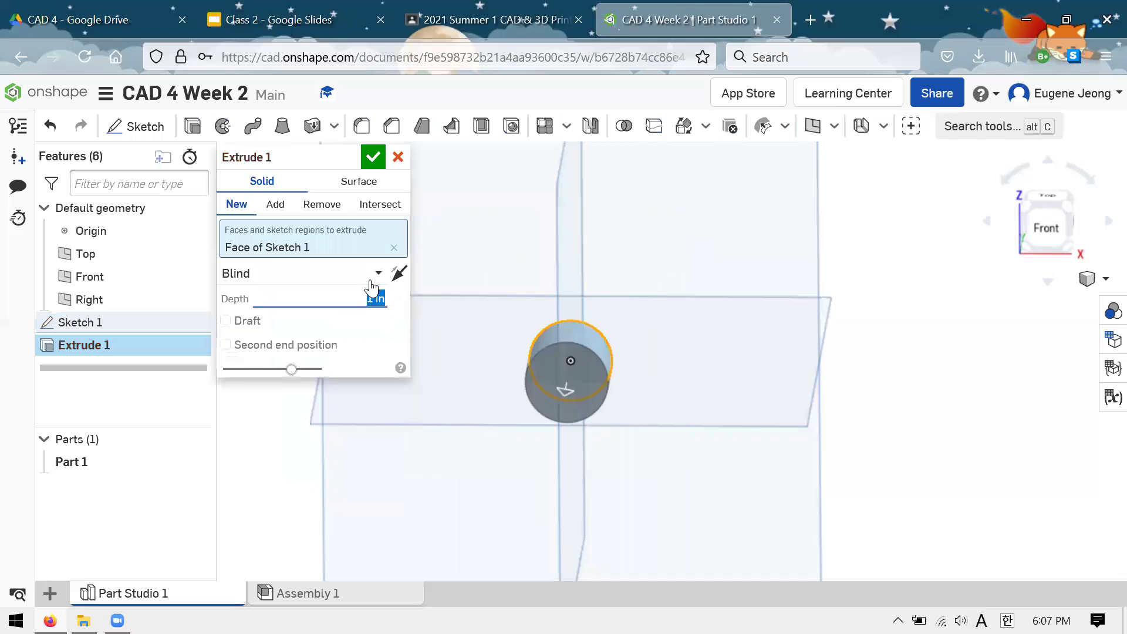
pyautogui.click(352, 273)
pyautogui.click(350, 324)
pyautogui.click(372, 157)
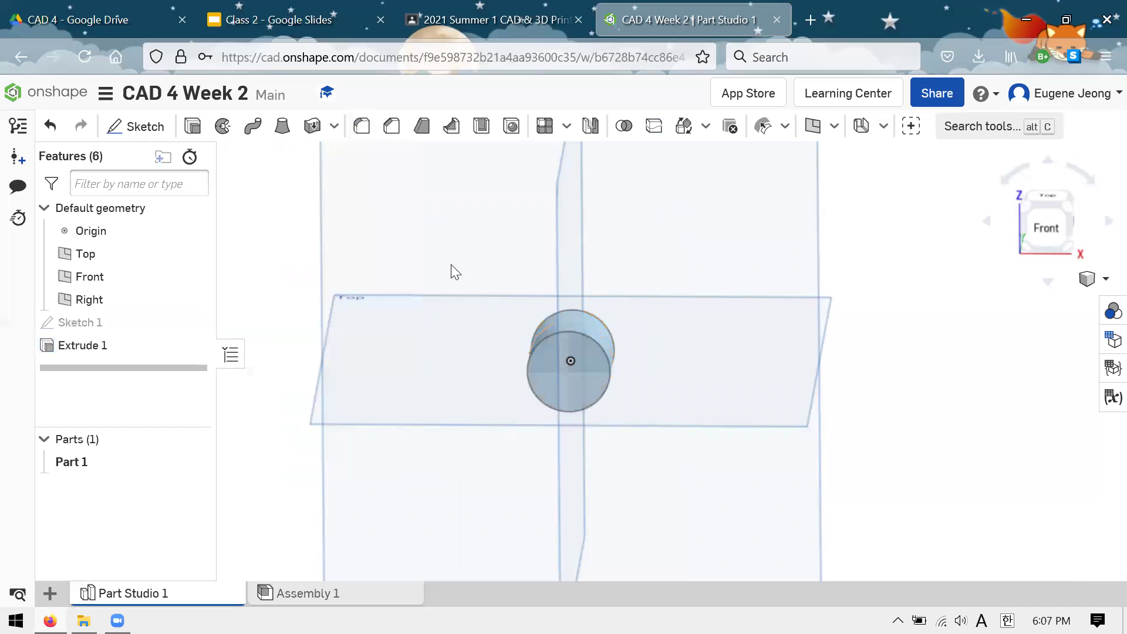
pyautogui.hotkey('shift', '7')
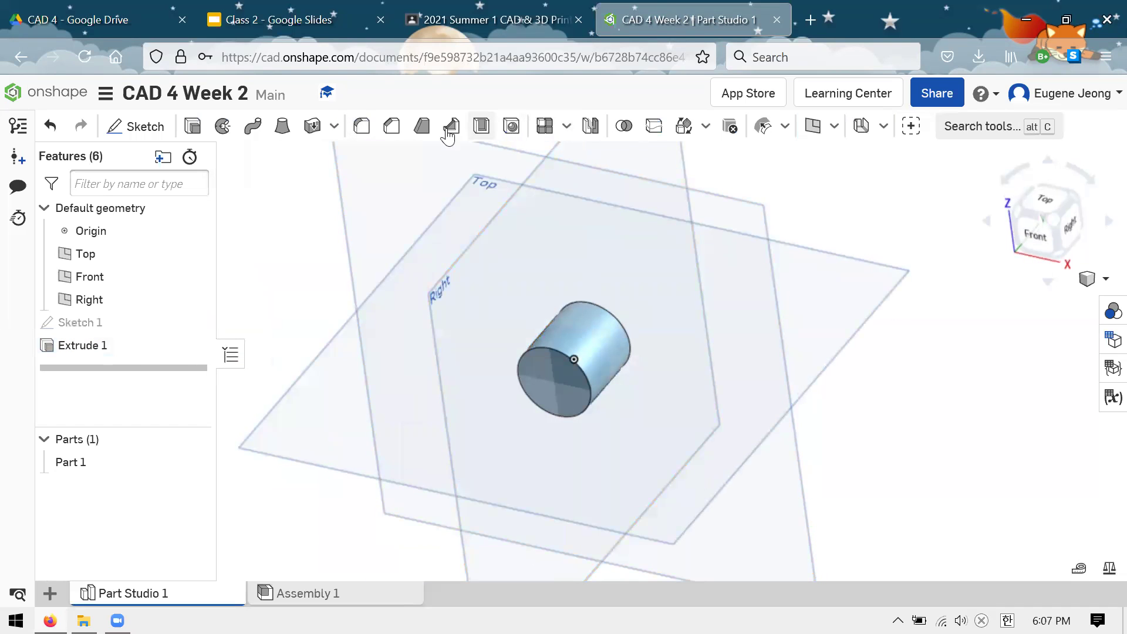
# Fillet both circular end edges of the cylinder at 0.5 in
pyautogui.click(362, 125)
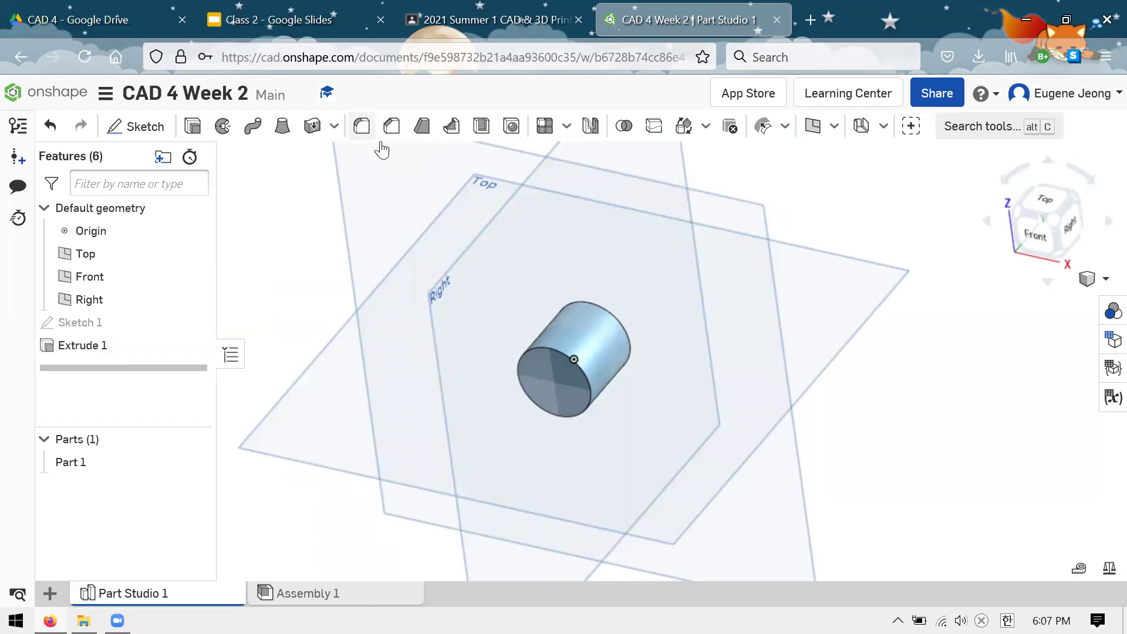
pyautogui.click(606, 308)
pyautogui.click(520, 362)
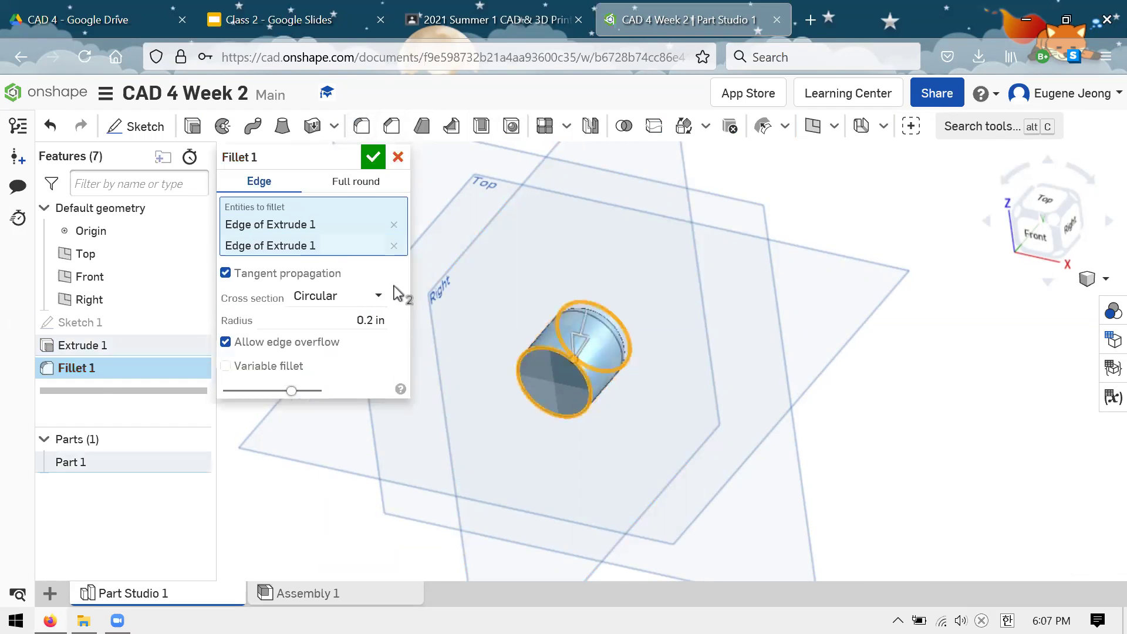
pyautogui.click(338, 324)
pyautogui.write('1')
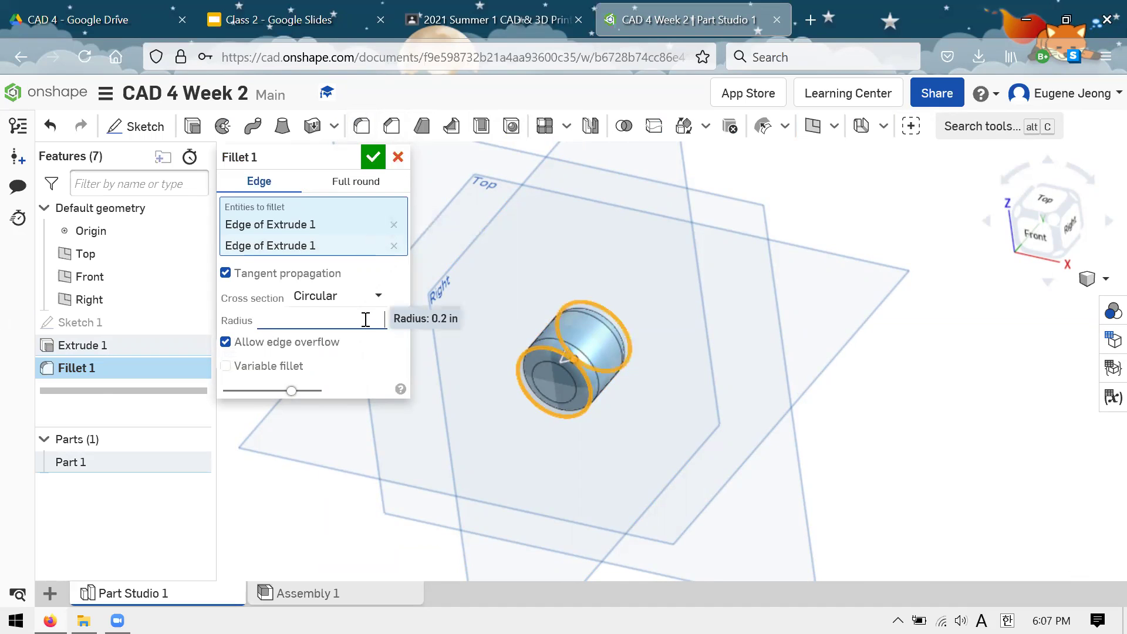
pyautogui.write('0.5')
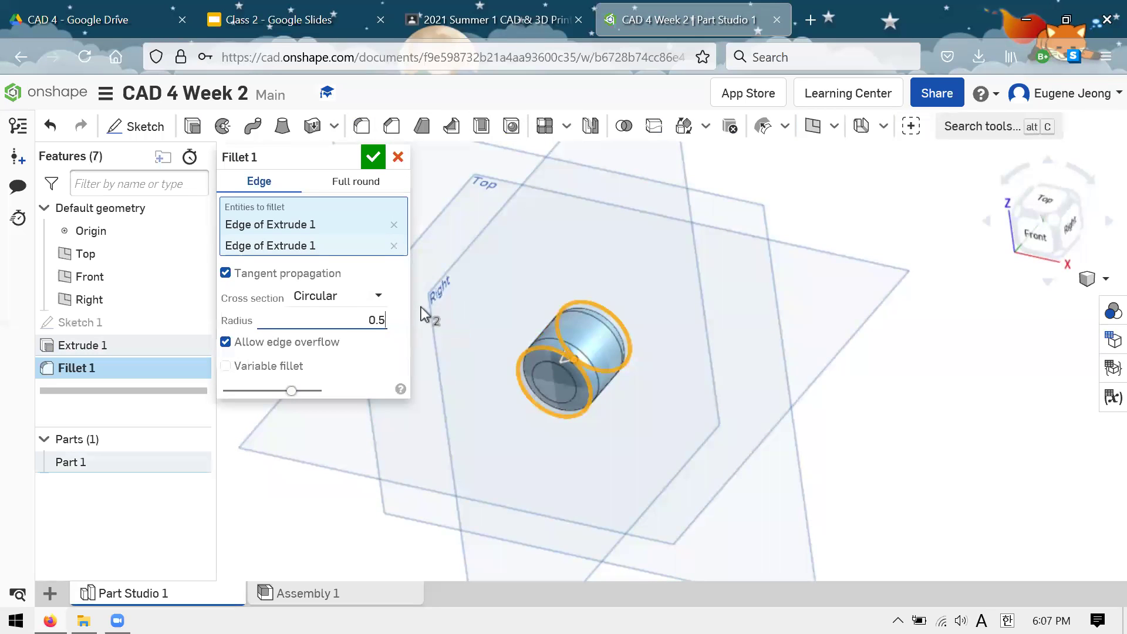
pyautogui.click(370, 157)
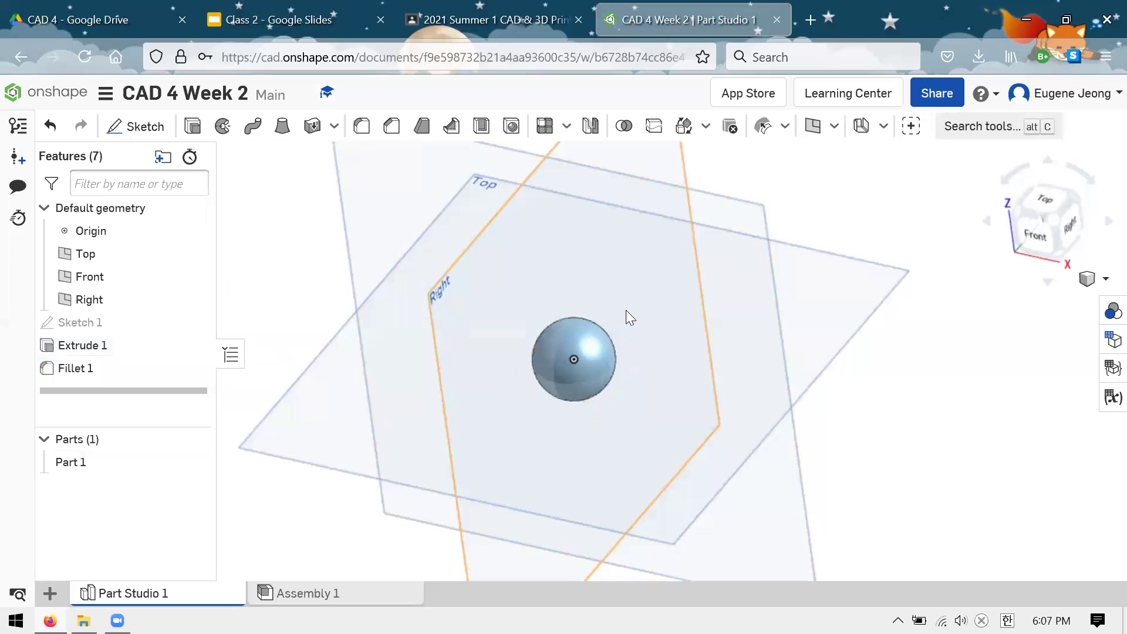
pyautogui.moveTo(626, 309); pyautogui.dragTo(761, 446, button='right')
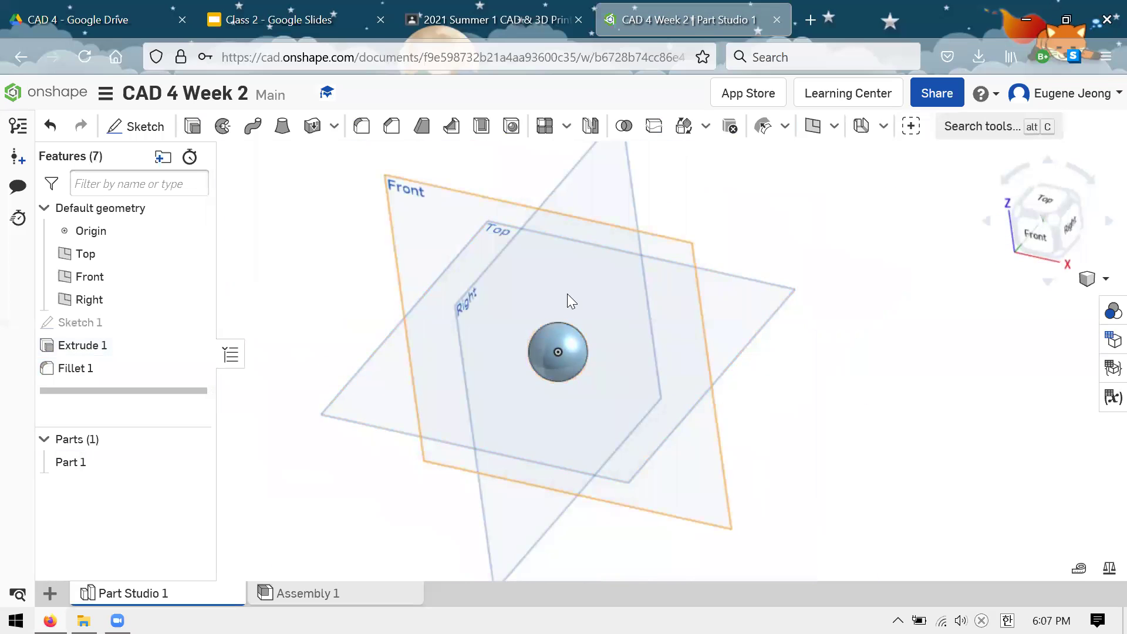
pyautogui.moveTo(568, 297); pyautogui.dragTo(515, 227, button='right')
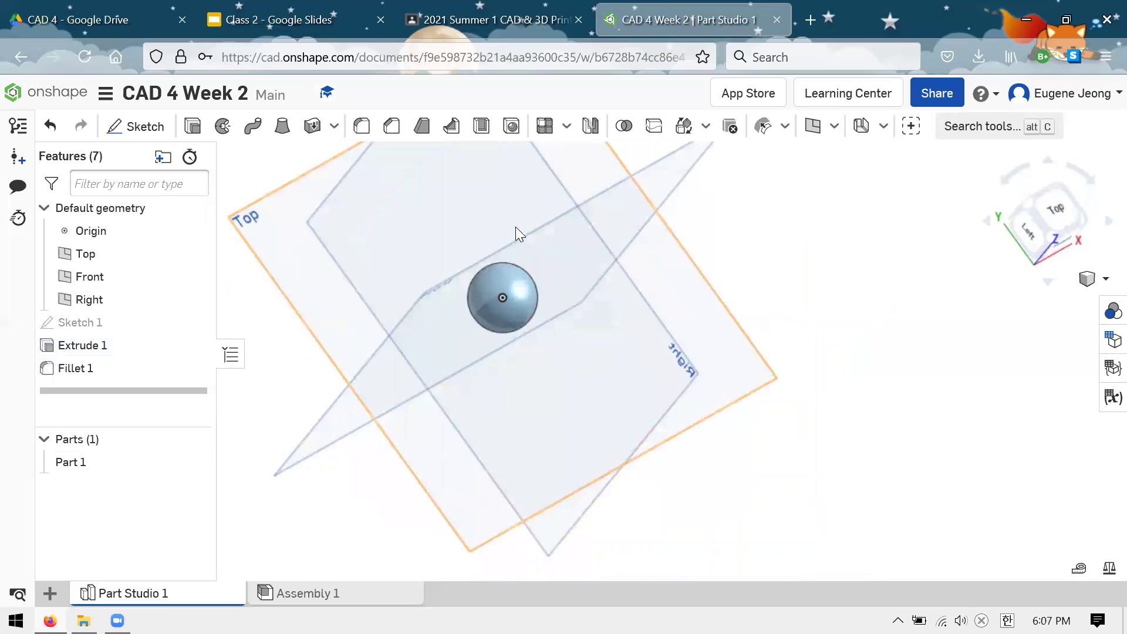
pyautogui.scroll(5, 431, 202)
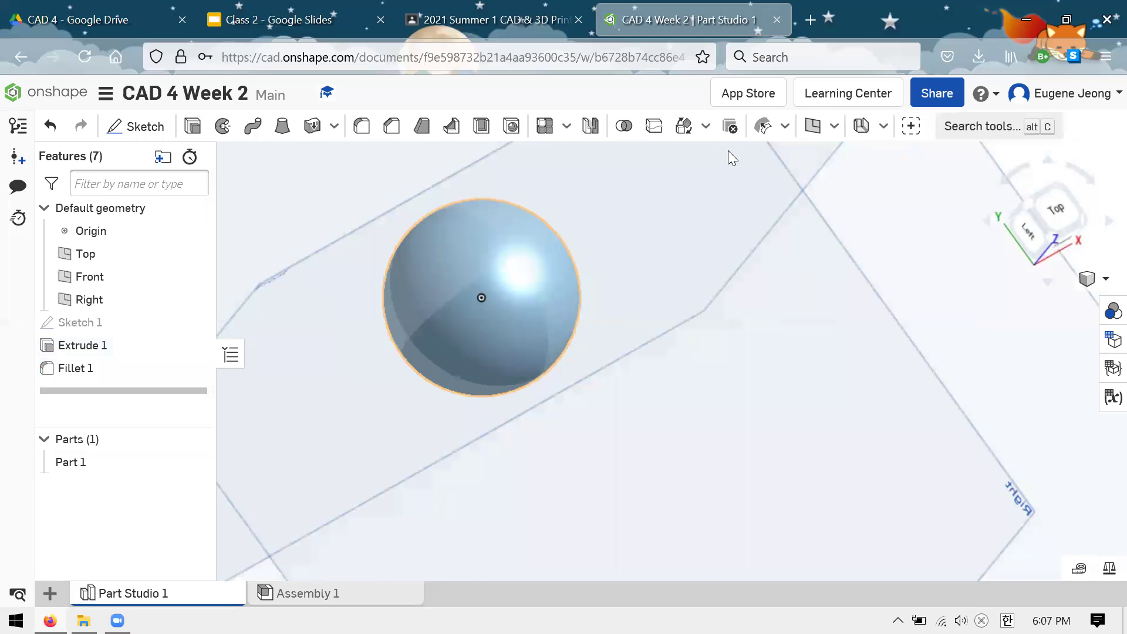
pyautogui.scroll(4, 728, 152)
pyautogui.scroll(-8, 617, 251)
pyautogui.moveTo(617, 251); pyautogui.dragTo(696, 132, button='right')
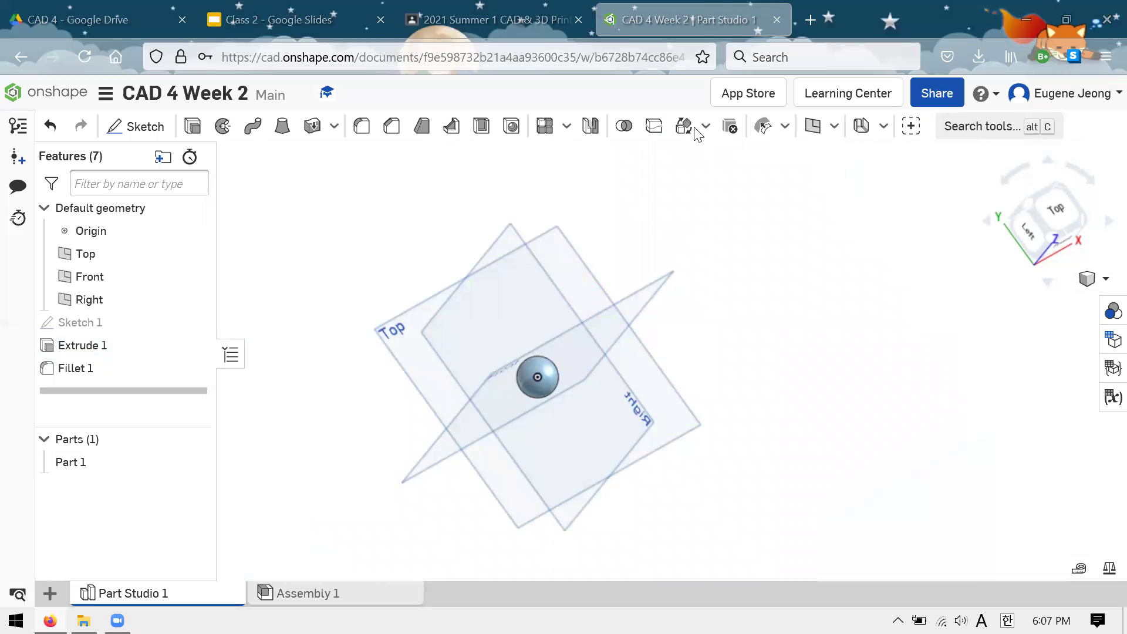
pyautogui.moveTo(710, 297); pyautogui.dragTo(679, 344, button='right')
pyautogui.scroll(6, 600, 391)
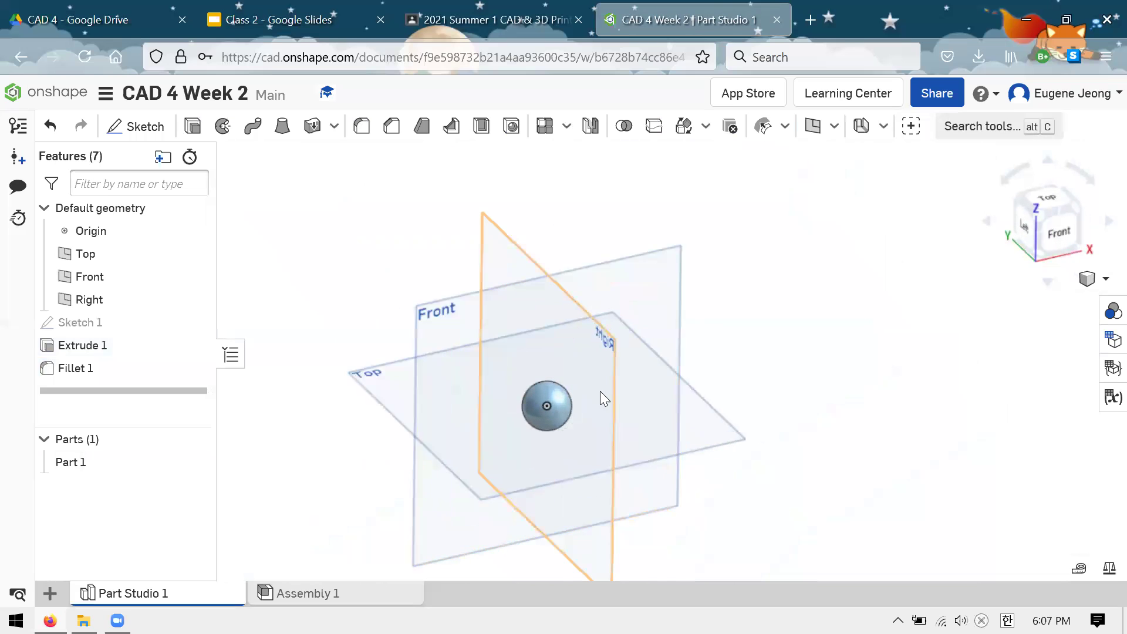
pyautogui.scroll(3, 522, 376)
pyautogui.scroll(-7, 516, 356)
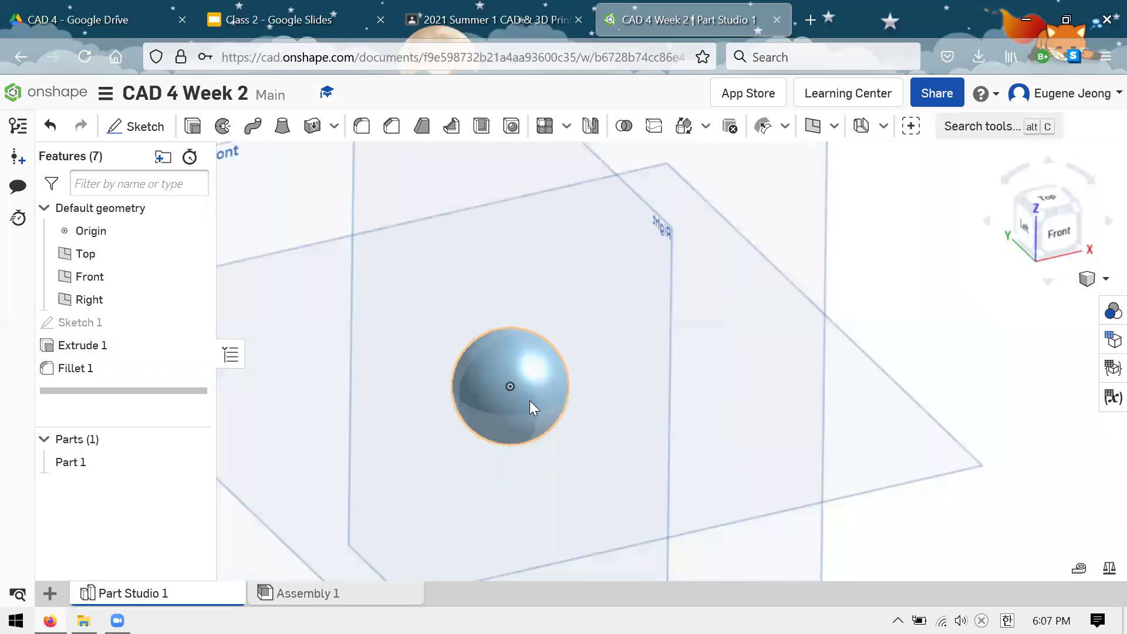
pyautogui.scroll(3, 528, 399)
pyautogui.scroll(3, 563, 267)
pyautogui.scroll(-5, 555, 256)
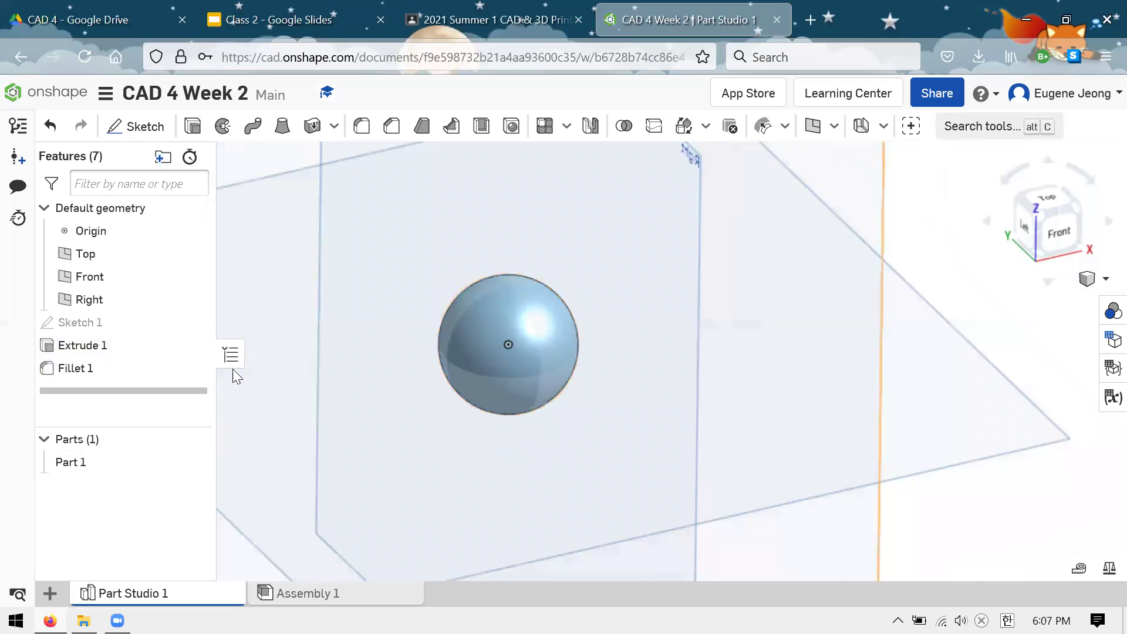
# Edit Extrude 1 to change its symmetric depth from 1 in to 1.1 in
pyautogui.rightClick(129, 359)
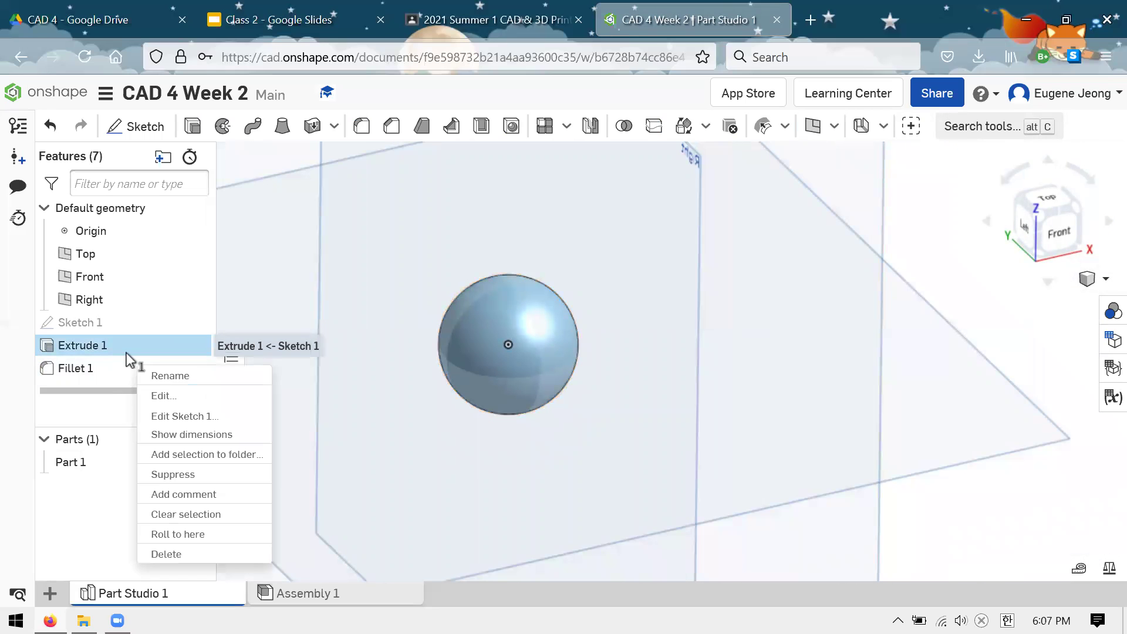
pyautogui.click(172, 399)
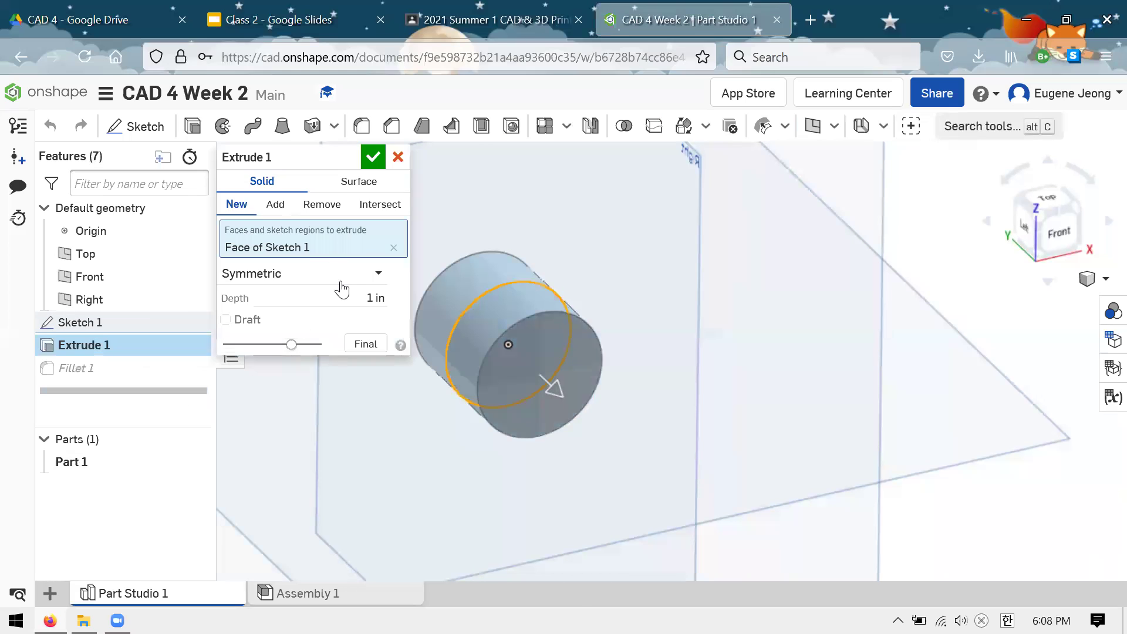
pyautogui.write('1.')
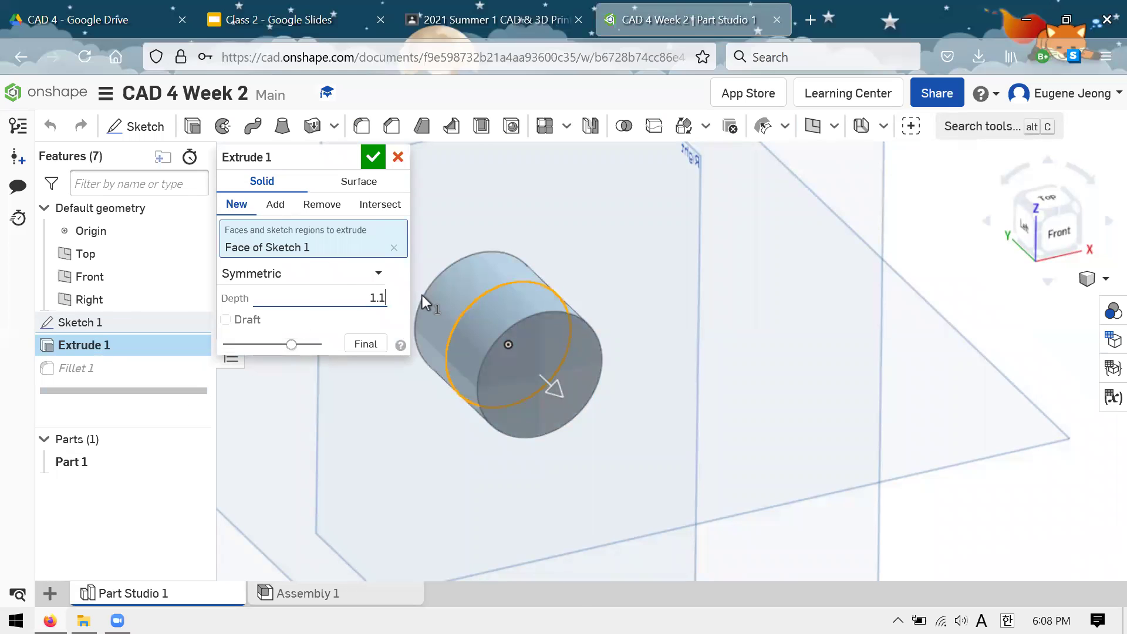
pyautogui.click(373, 157)
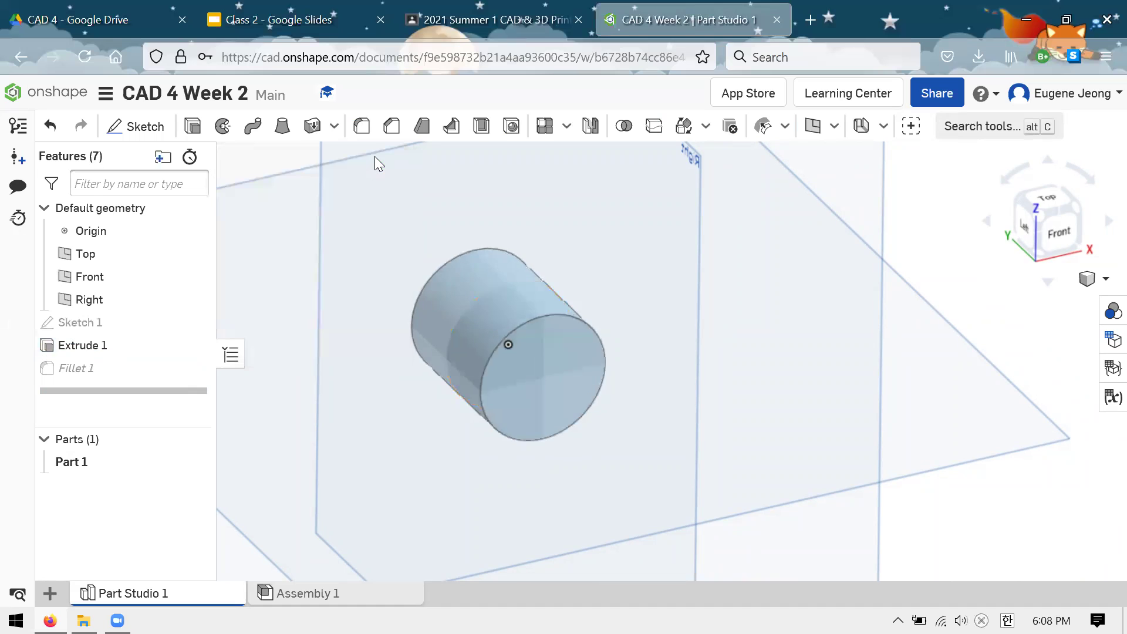
# Orbit the sphere and highlight Extrude 1 to show its edges
pyautogui.moveTo(525, 289); pyautogui.dragTo(490, 289, button='right')
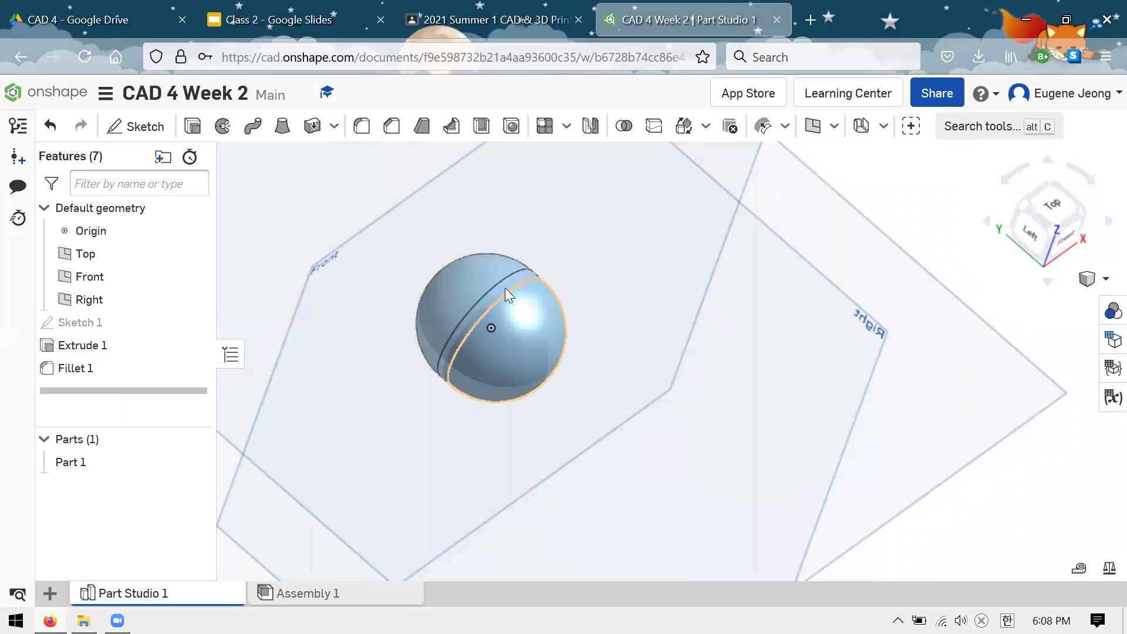
pyautogui.scroll(5, 522, 300)
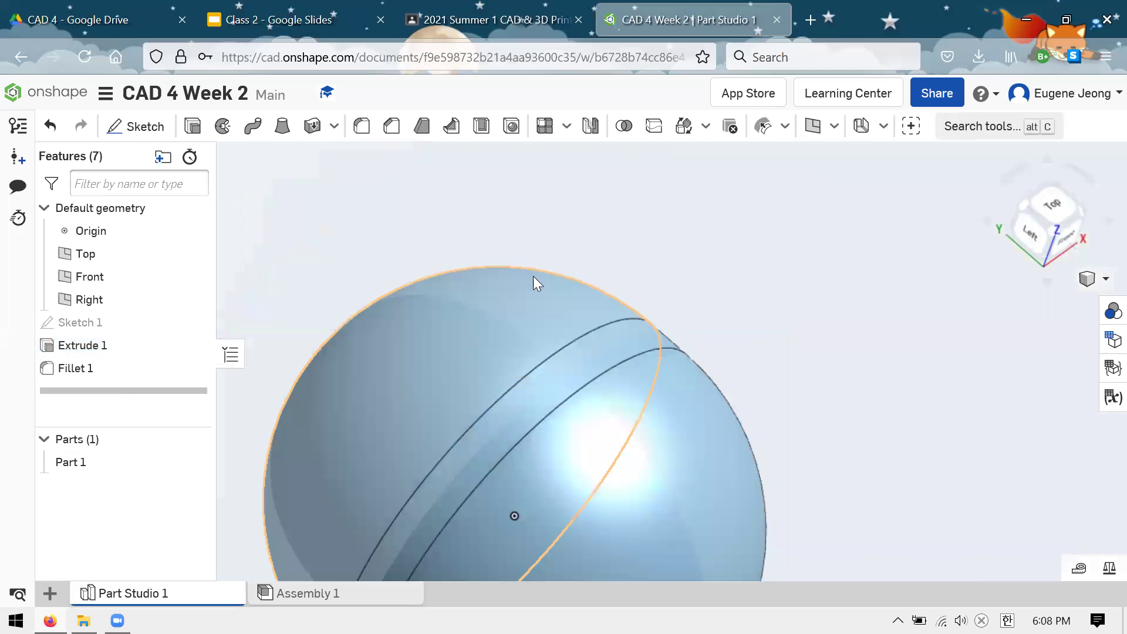
pyautogui.scroll(-8, 535, 280)
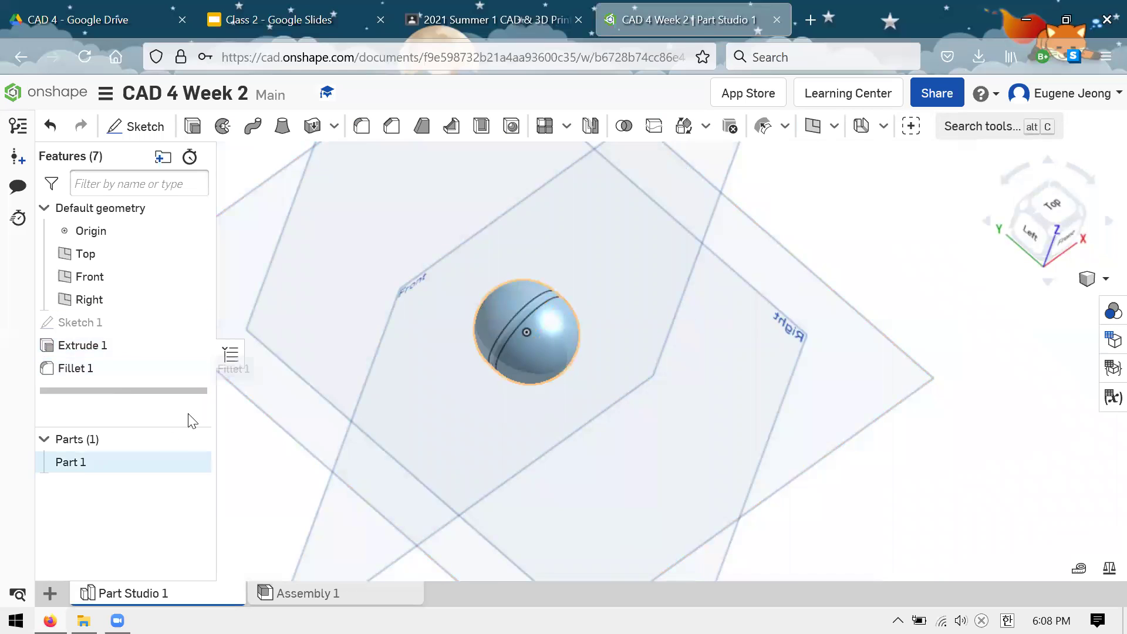
pyautogui.click(157, 352)
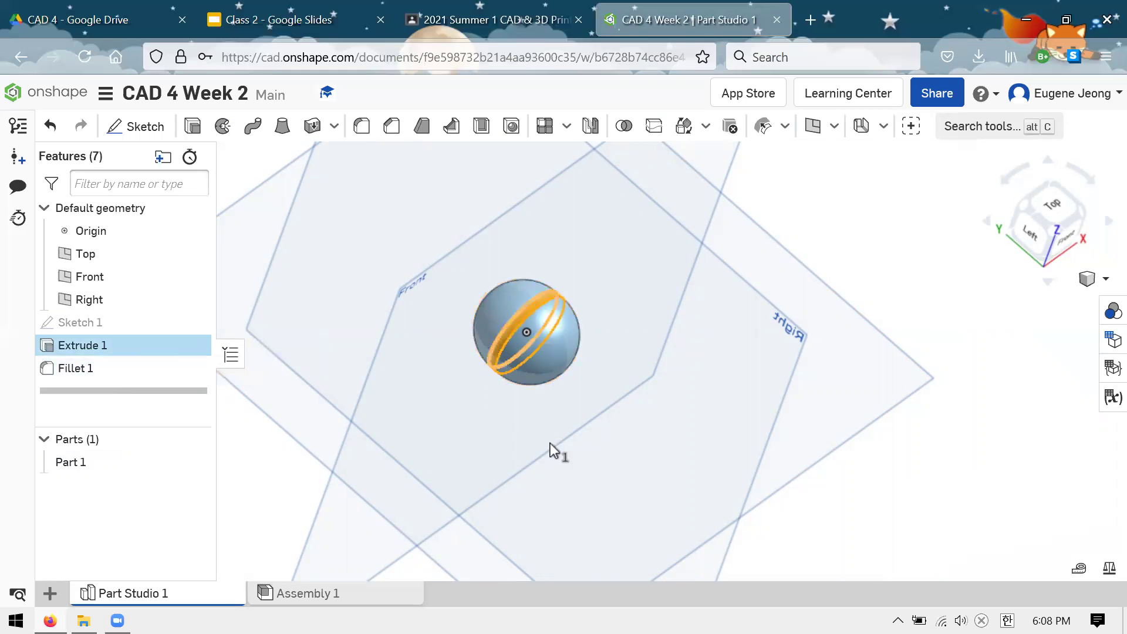
pyautogui.click(761, 546)
# From an isometric view, select the sphere's circular seam edges, then Fillet 1
pyautogui.moveTo(737, 508); pyautogui.dragTo(537, 304, button='right')
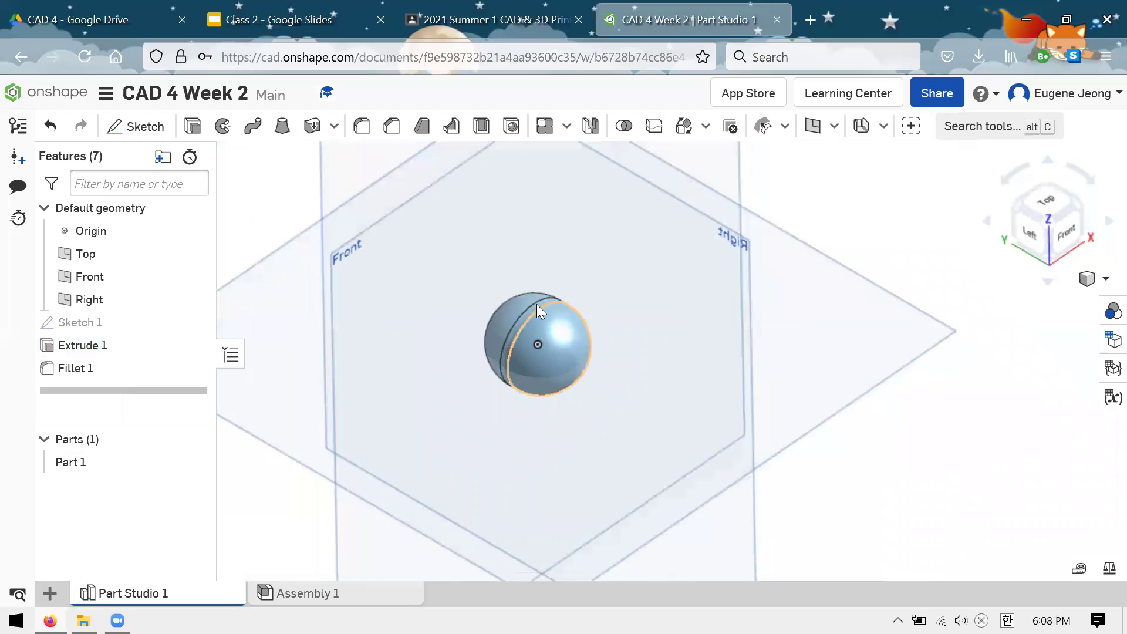
pyautogui.scroll(4, 533, 279)
pyautogui.scroll(3, 533, 279)
pyautogui.scroll(-3, 485, 247)
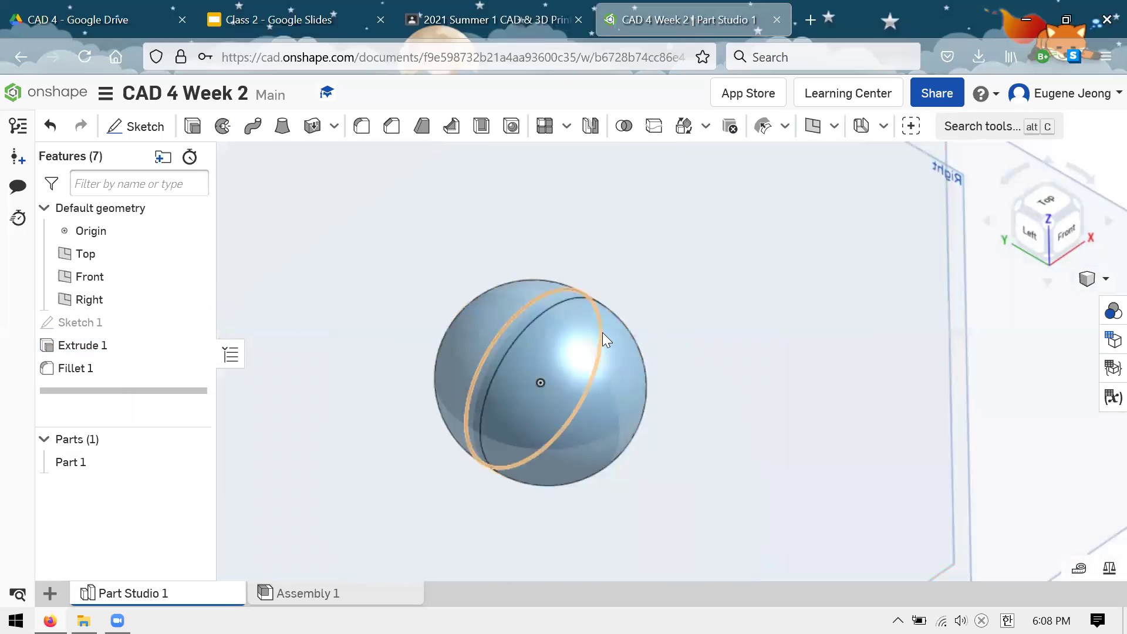
pyautogui.click(602, 333)
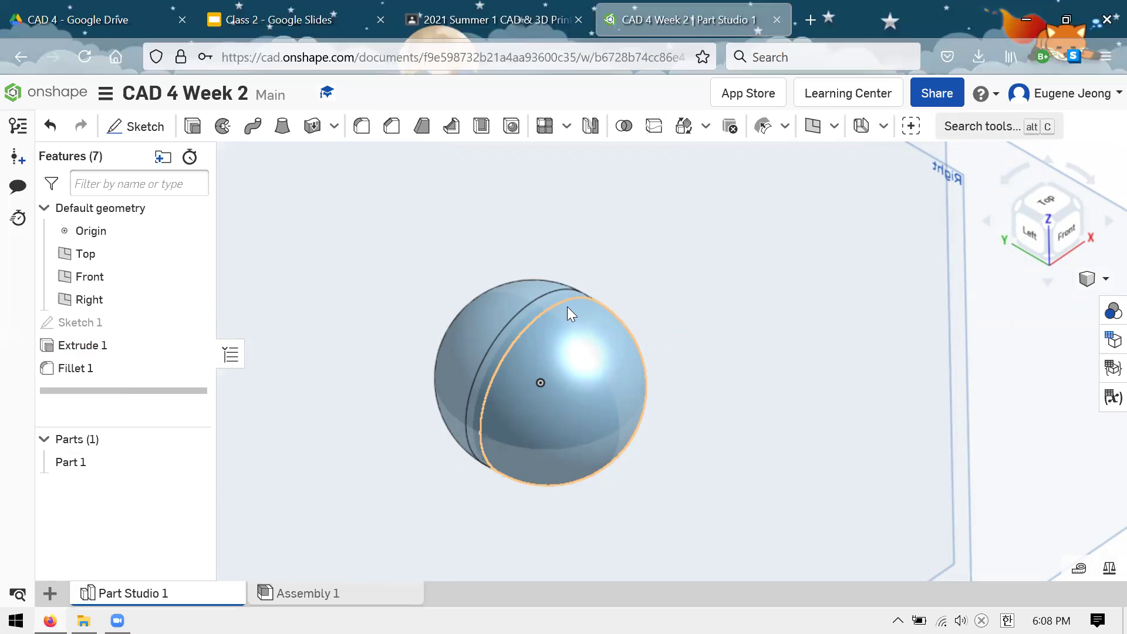
pyautogui.scroll(-3, 590, 281)
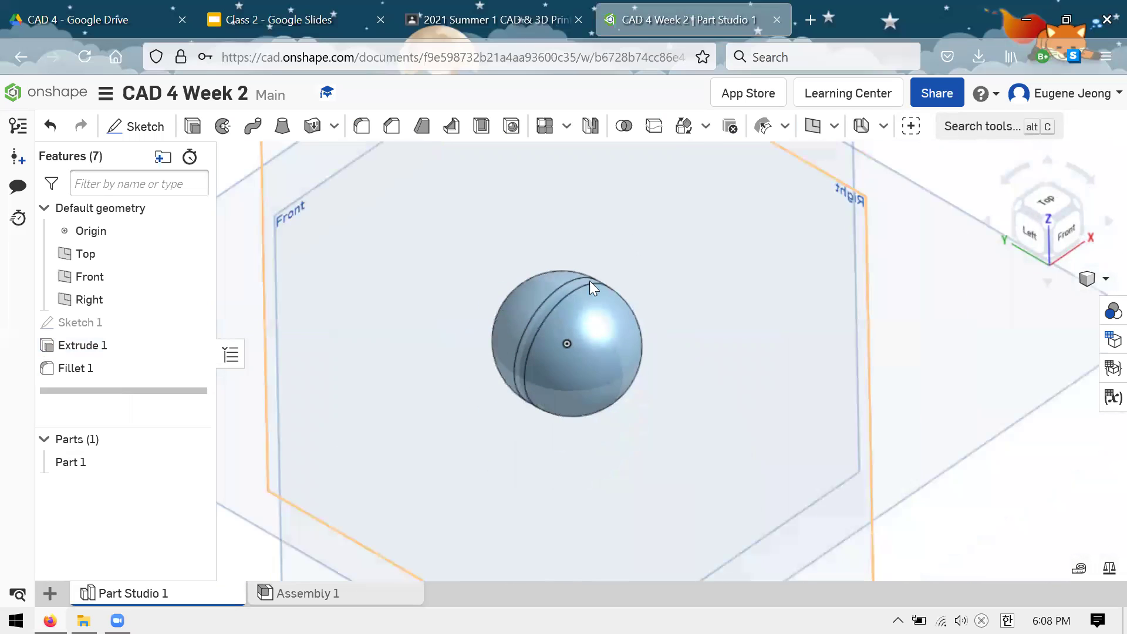
pyautogui.scroll(3, 578, 289)
pyautogui.click(577, 288)
pyautogui.scroll(-3, 595, 275)
pyautogui.scroll(-2, 550, 428)
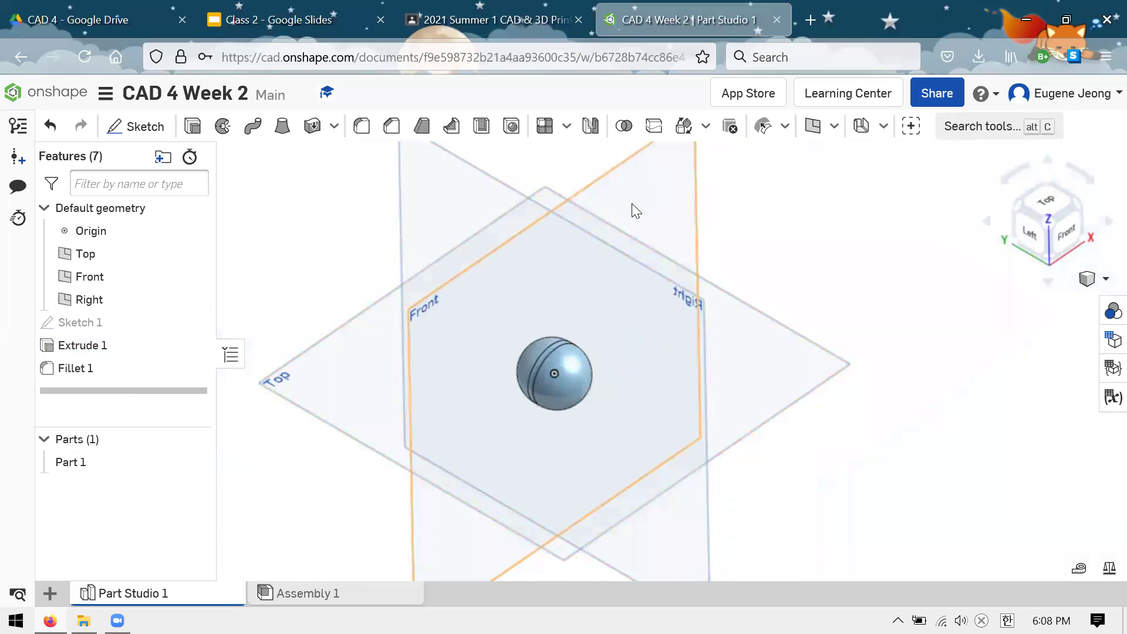
pyautogui.scroll(4, 598, 340)
pyautogui.click(92, 371)
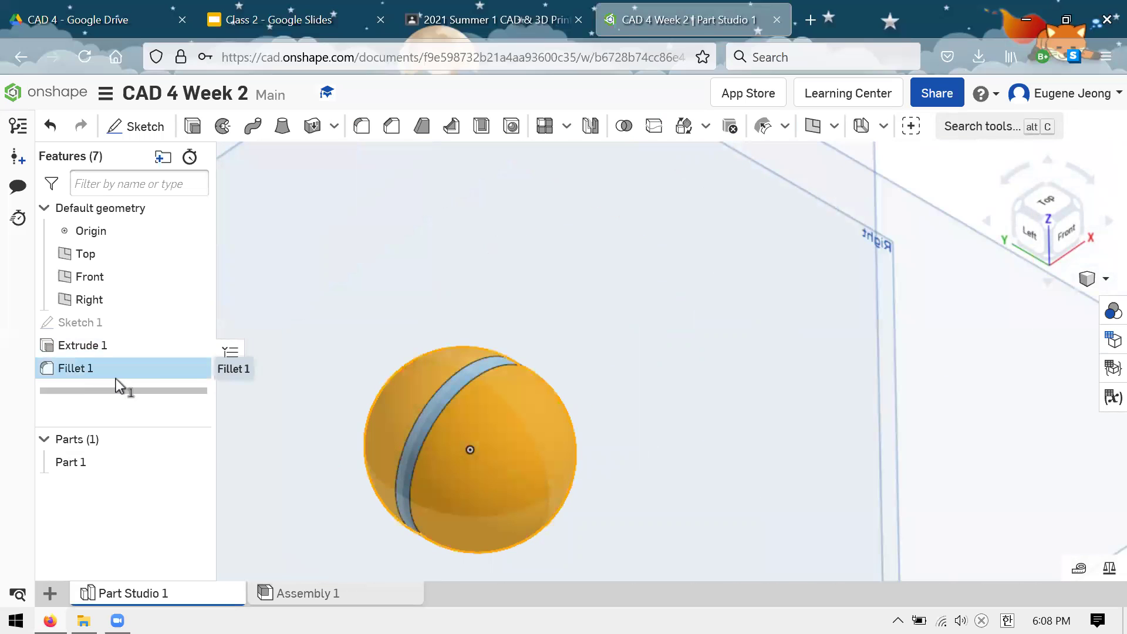
# Edit Fillet 1 to a 0.55 in radius
pyautogui.rightClick(118, 385)
pyautogui.rightClick(118, 370)
pyautogui.click(144, 410)
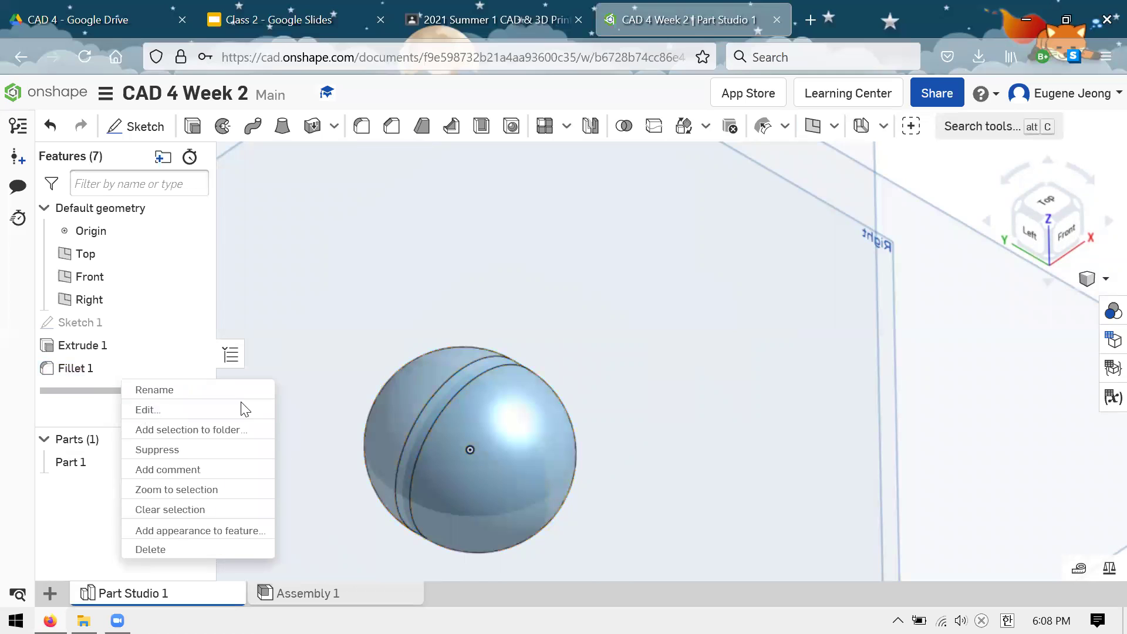
pyautogui.write('0.55')
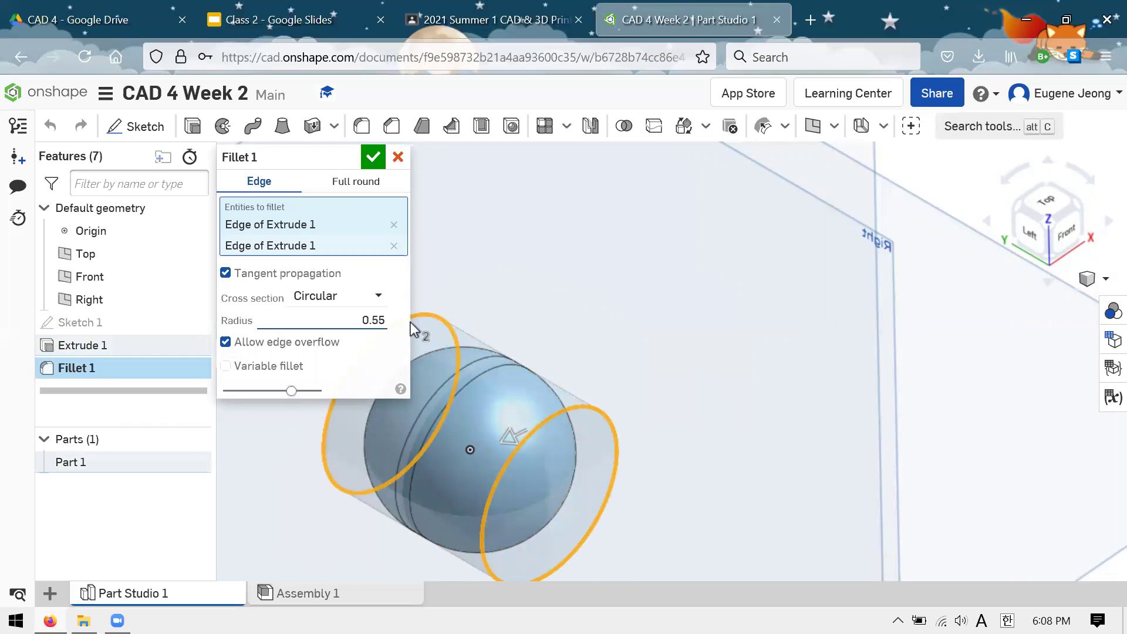
pyautogui.press('Return')
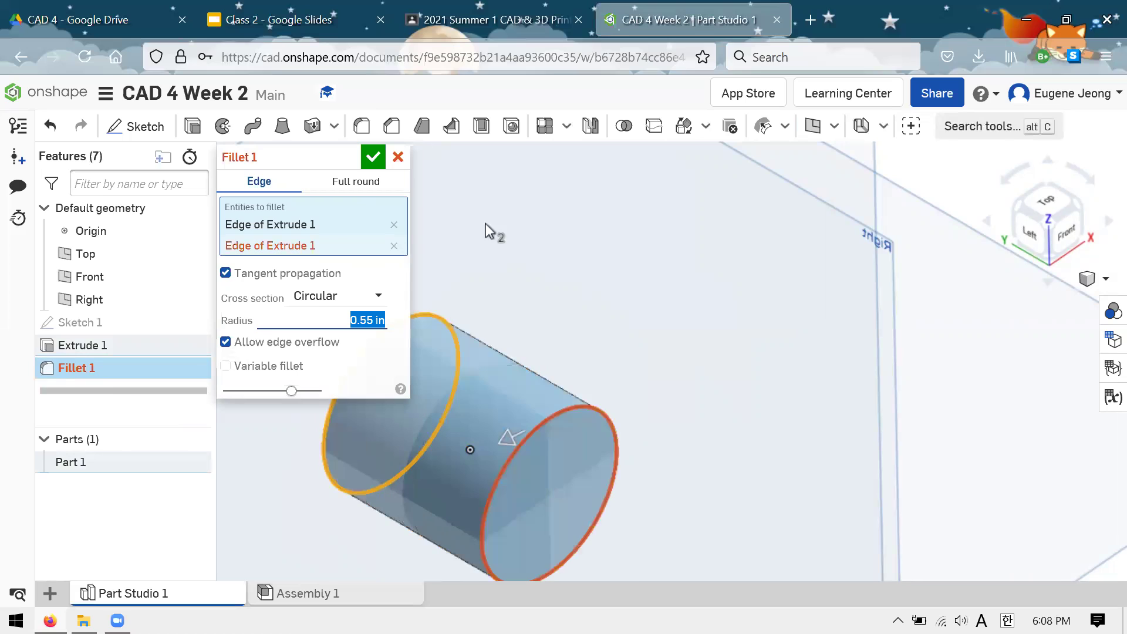
pyautogui.click(373, 156)
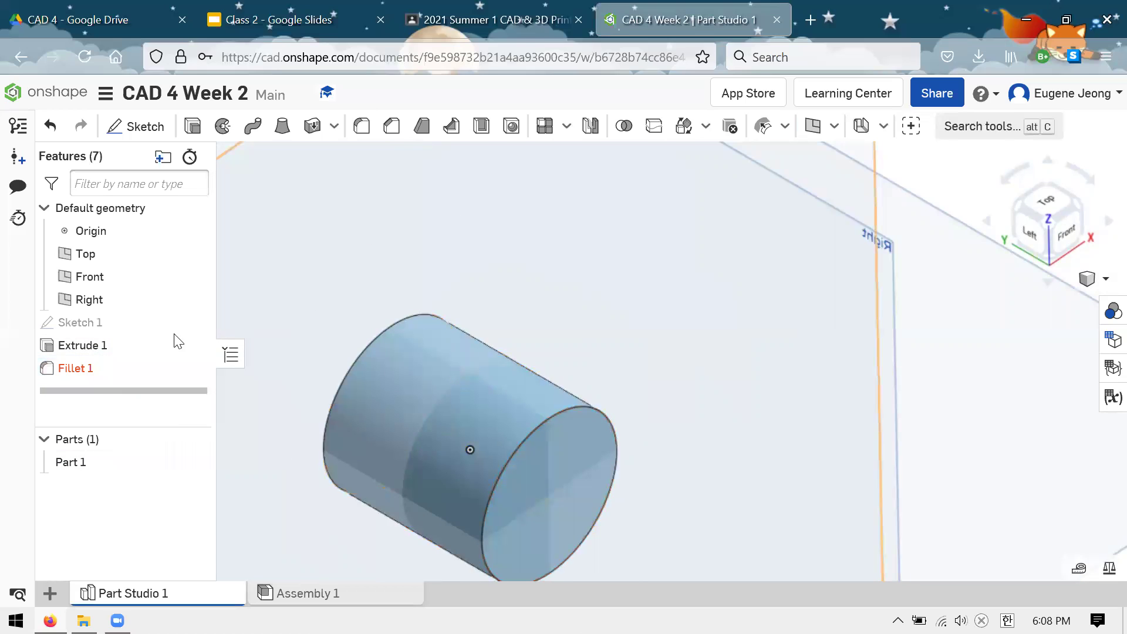
# Edit Fillet 1 again, reducing its radius to 0.505 in
pyautogui.rightClick(128, 368)
pyautogui.click(188, 401)
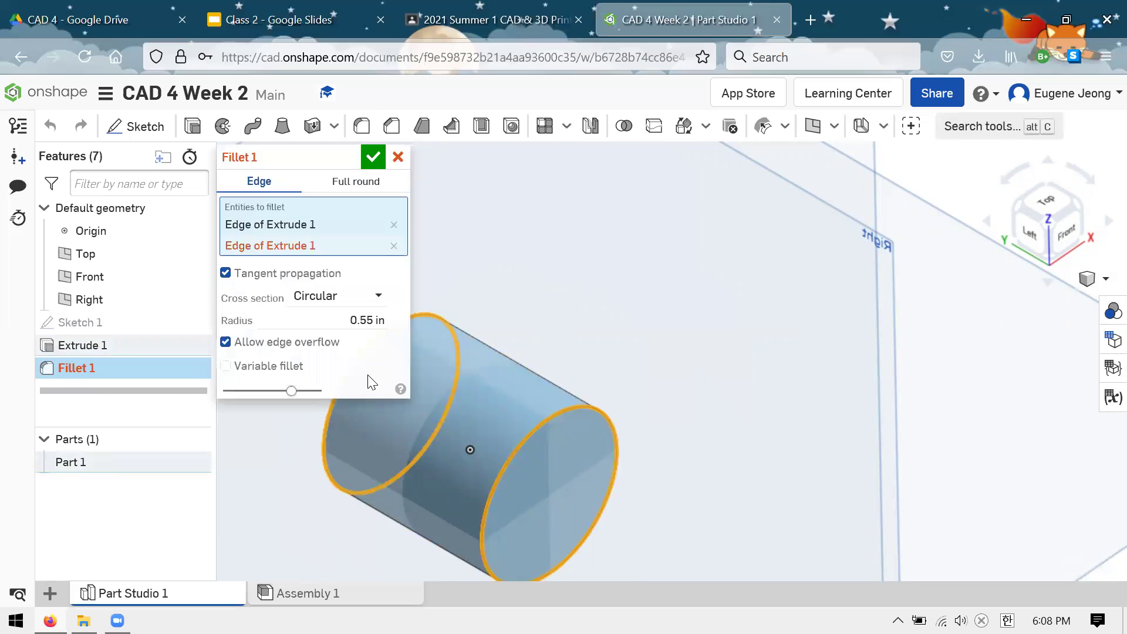
pyautogui.doubleClick(352, 320)
pyautogui.write('0.505')
pyautogui.press('Return')
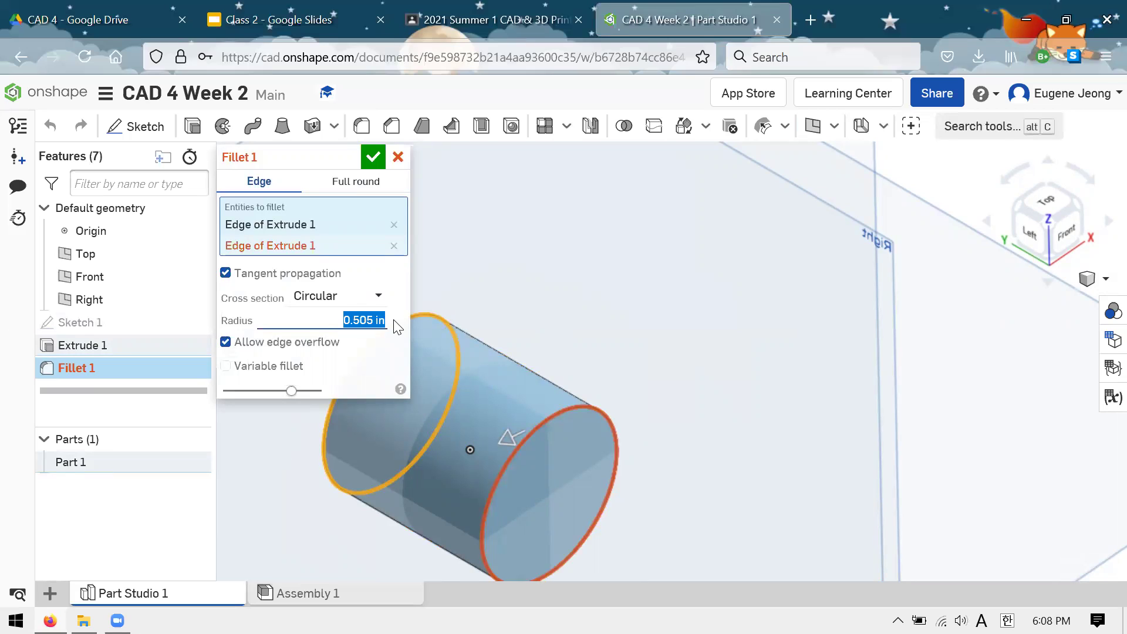
pyautogui.click(373, 157)
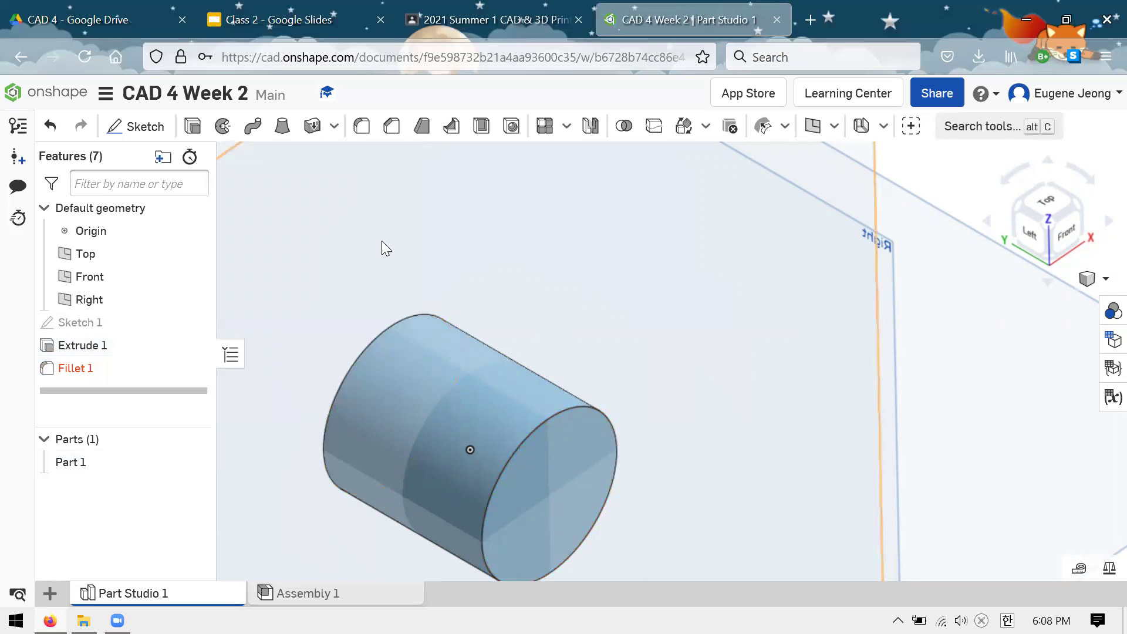
pyautogui.rightClick(131, 370)
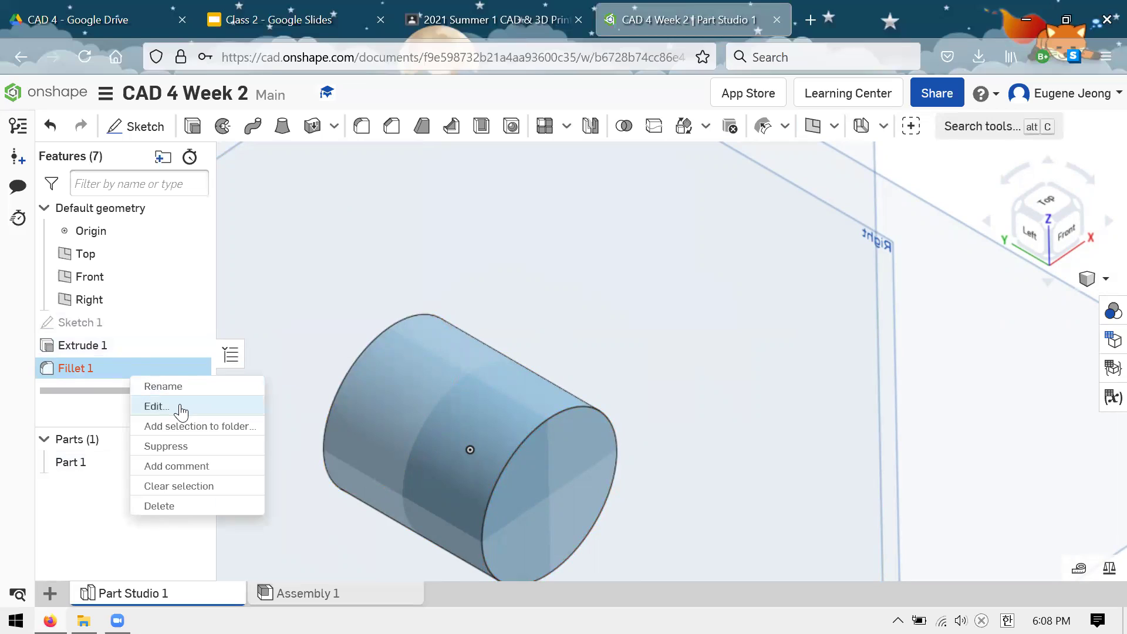
# Delete Fillet 1 and Extrude 1, then reopen Sketch 1 on the Front plane
pyautogui.click(179, 508)
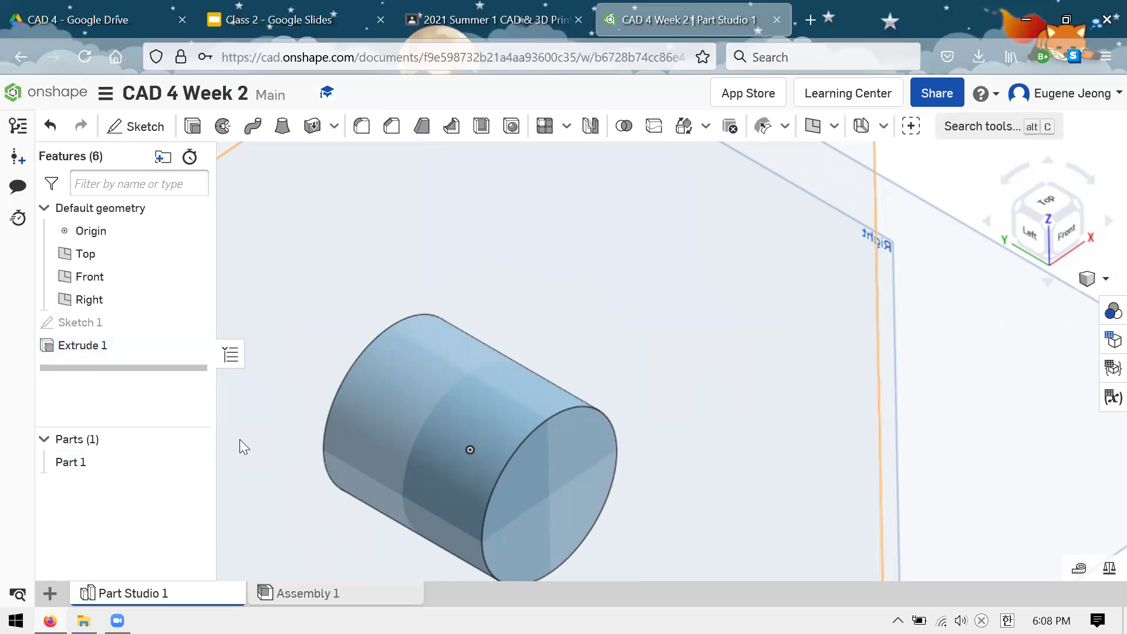
pyautogui.click(131, 344)
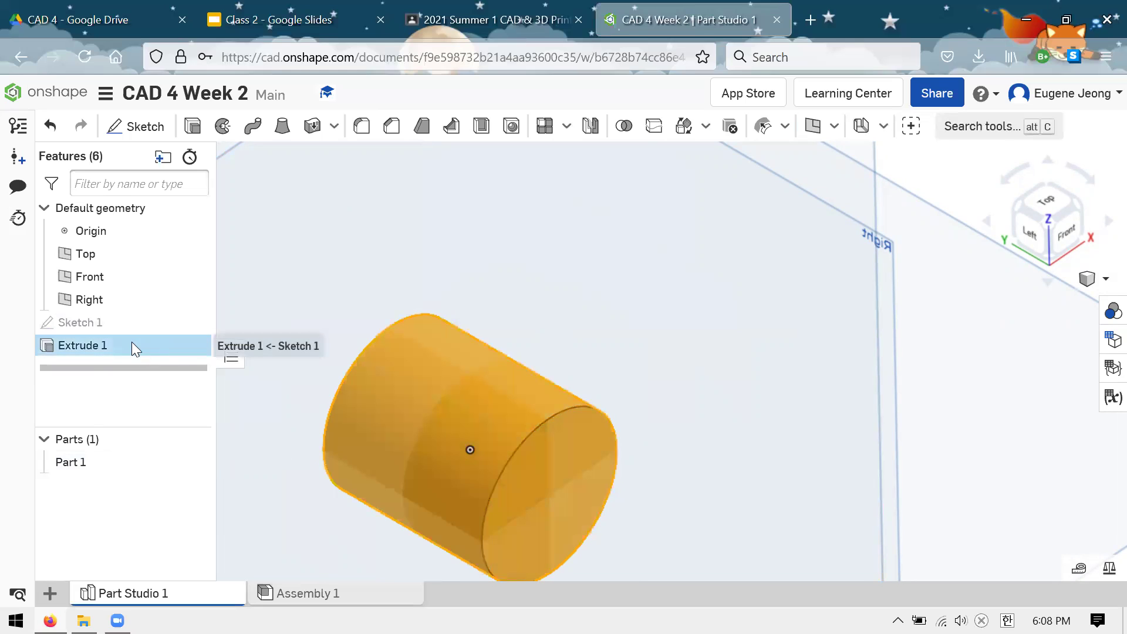
pyautogui.press('Delete')
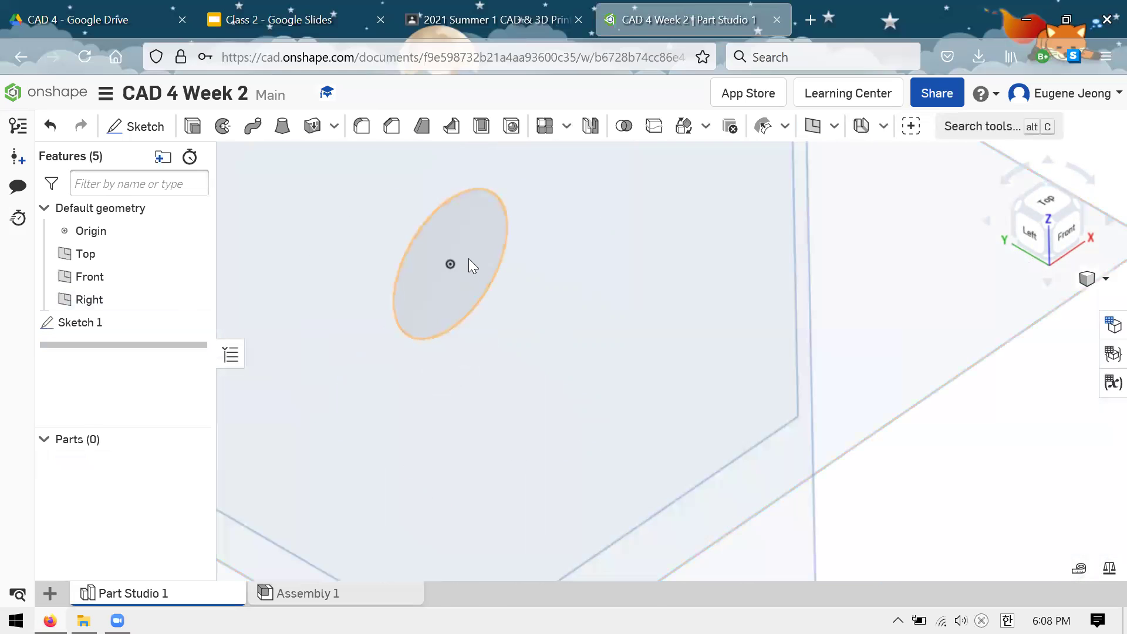
pyautogui.moveTo(159, 324)
pyautogui.mouseDown()
pyautogui.moveTo(347, 311)
pyautogui.moveTo(144, 326)
pyautogui.mouseUp()
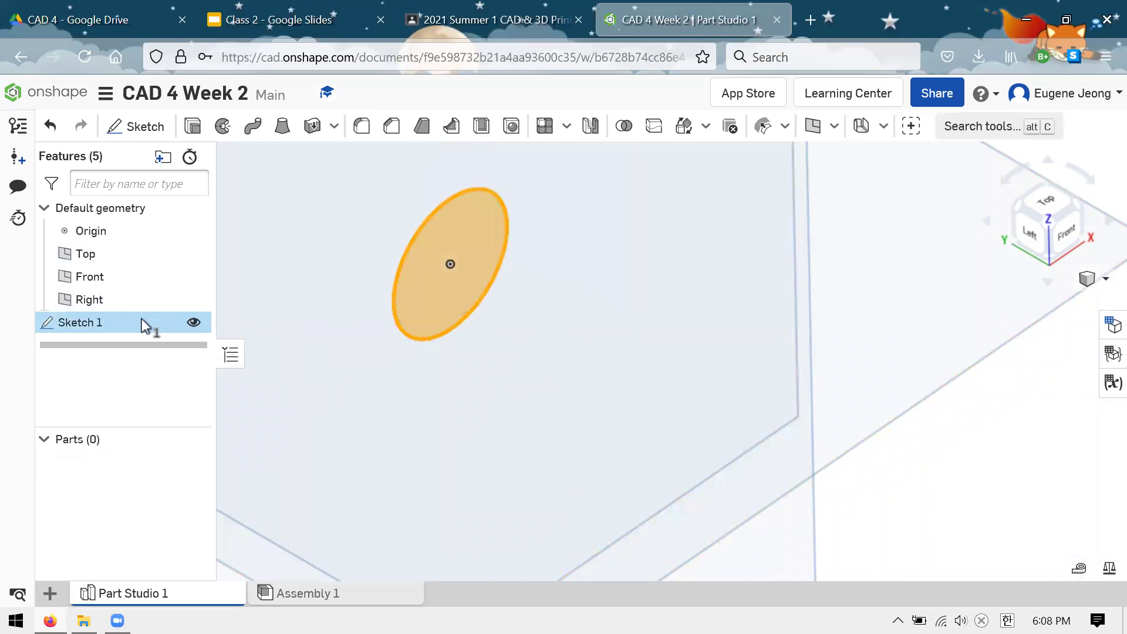
pyautogui.rightClick(144, 326)
pyautogui.click(216, 100)
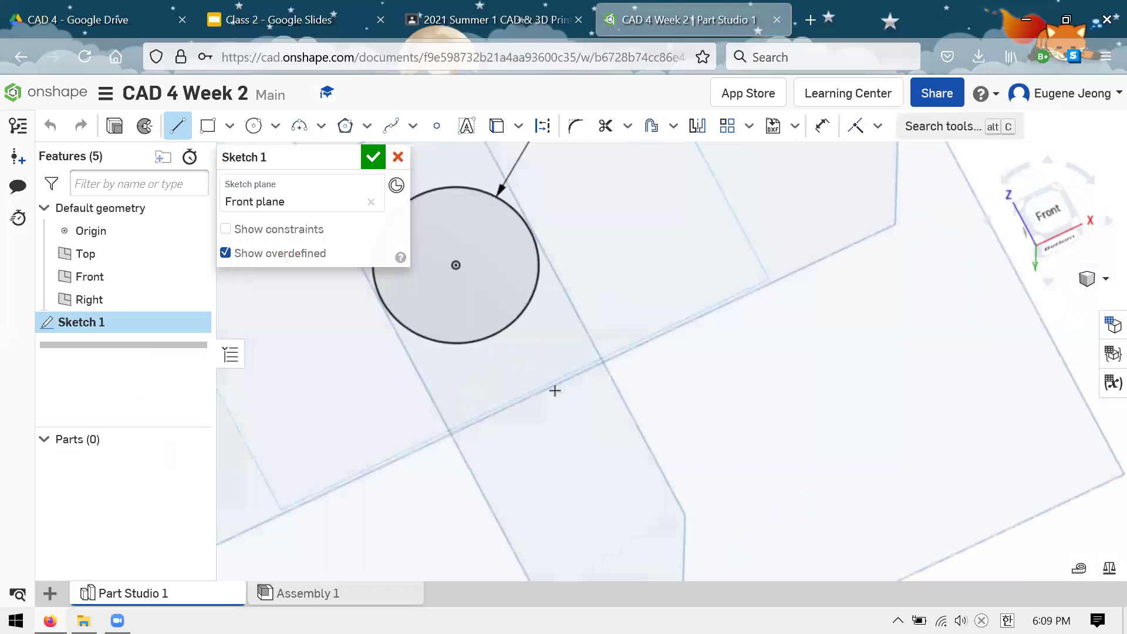
# Draw a vertical line from the circle's top to its bottom and finish the sketch
pyautogui.scroll(3, 522, 342)
pyautogui.scroll(-2, 727, 347)
pyautogui.scroll(4, 420, 359)
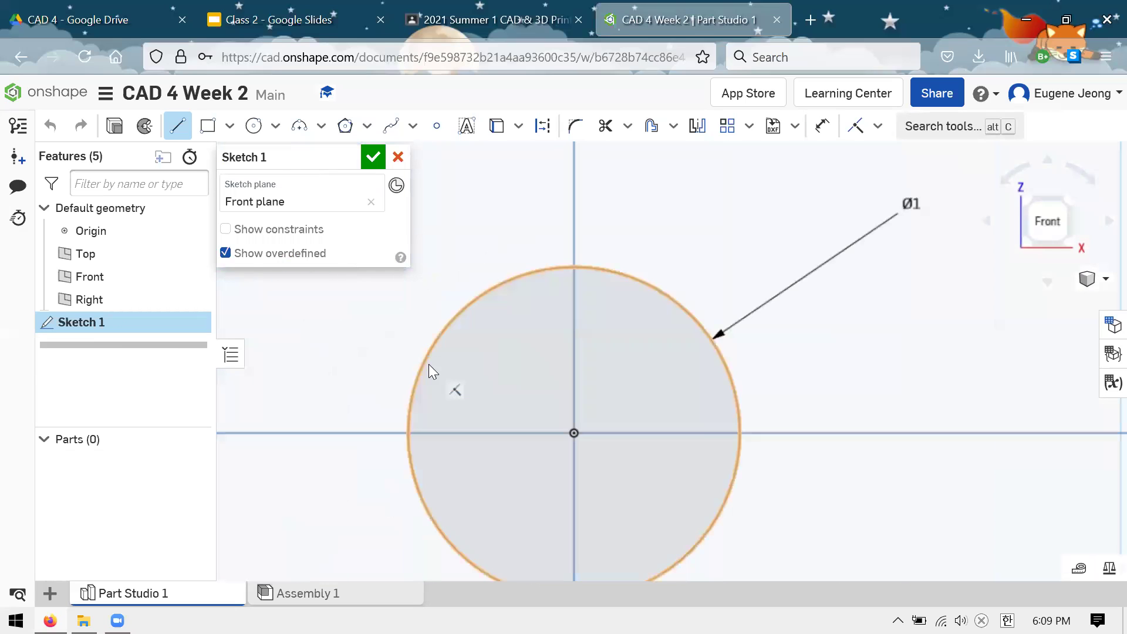
pyautogui.press('Escape')
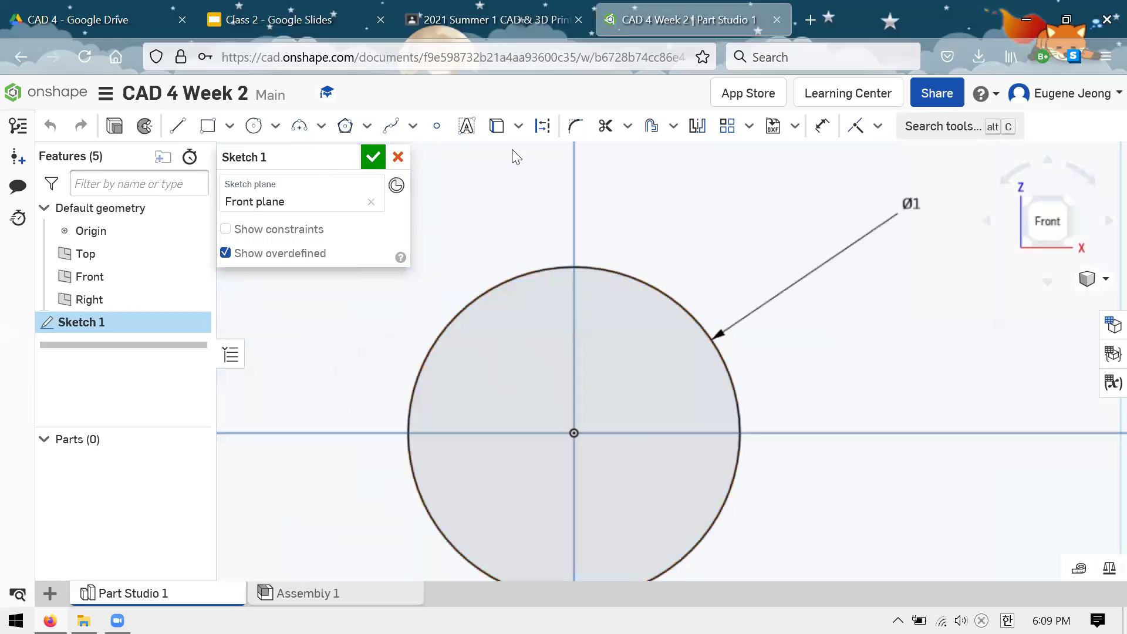
pyautogui.scroll(-2, 515, 154)
pyautogui.click(177, 126)
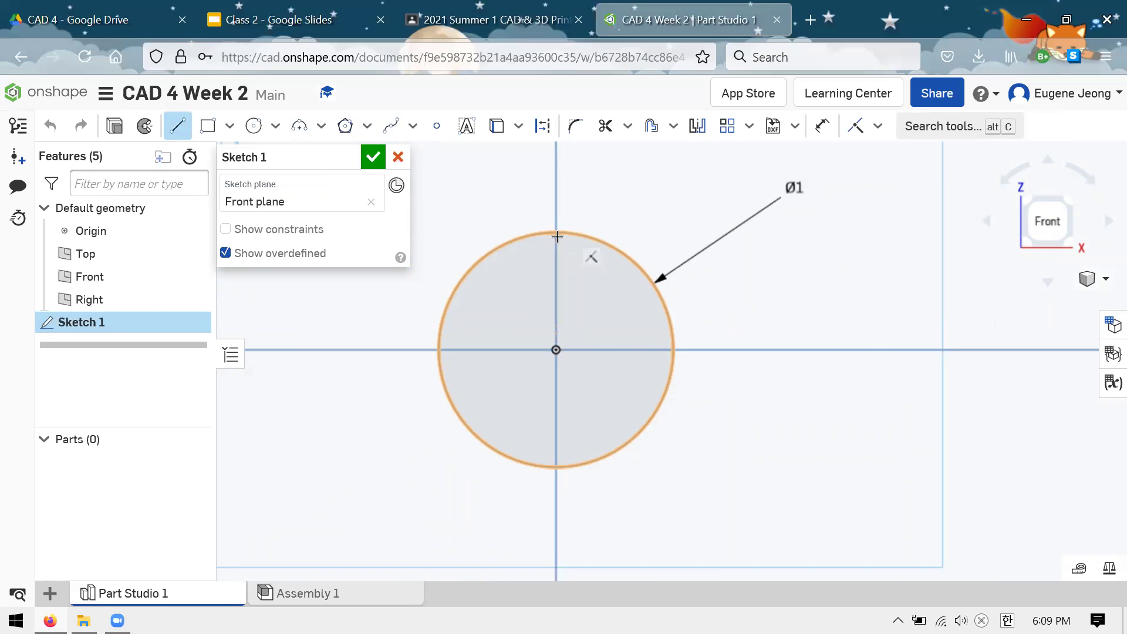
pyautogui.click(555, 229)
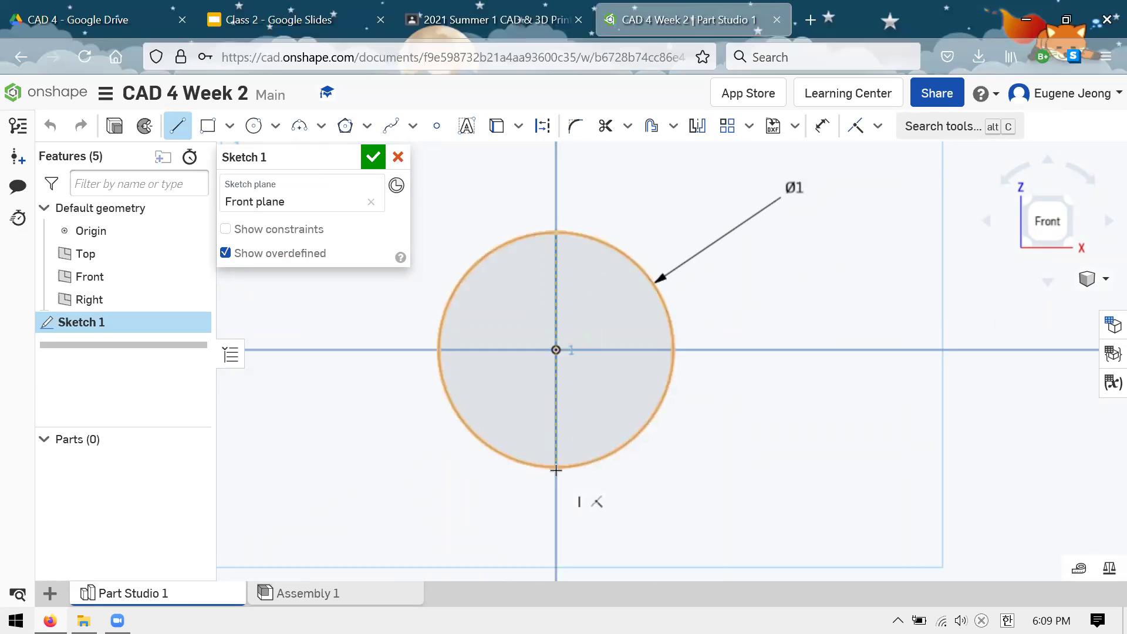
pyautogui.click(591, 459)
pyautogui.press('Escape')
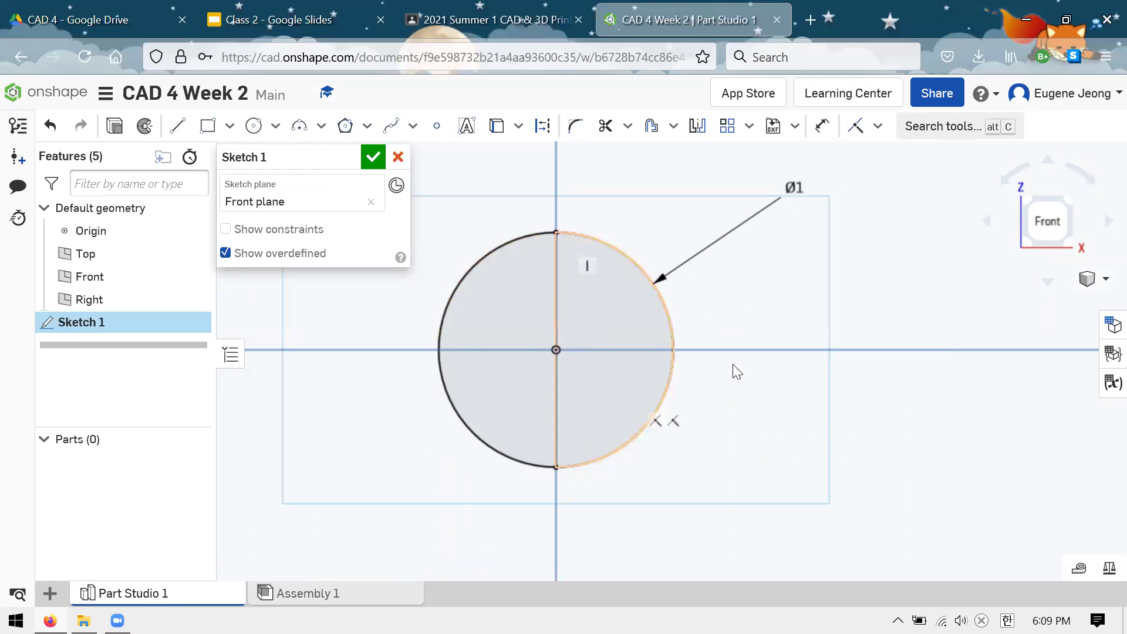
pyautogui.click(375, 161)
pyautogui.scroll(2, 611, 332)
pyautogui.scroll(-4, 608, 331)
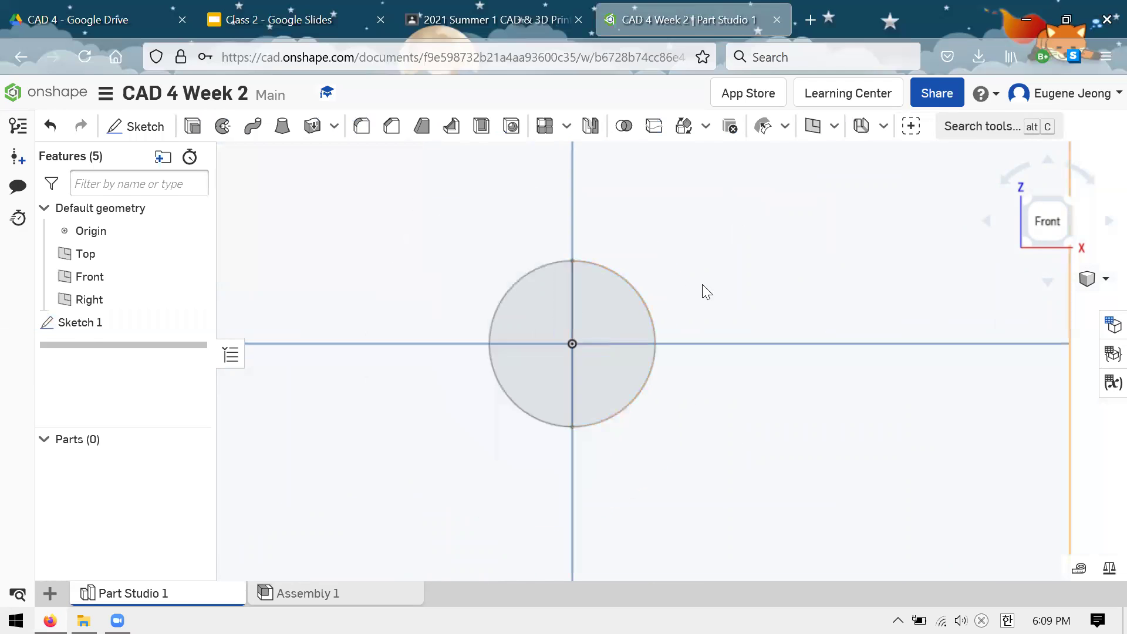
pyautogui.moveTo(701, 284)
pyautogui.mouseDown(button='right')
pyautogui.moveTo(696, 265)
pyautogui.moveTo(701, 285)
pyautogui.mouseUp(button='right')
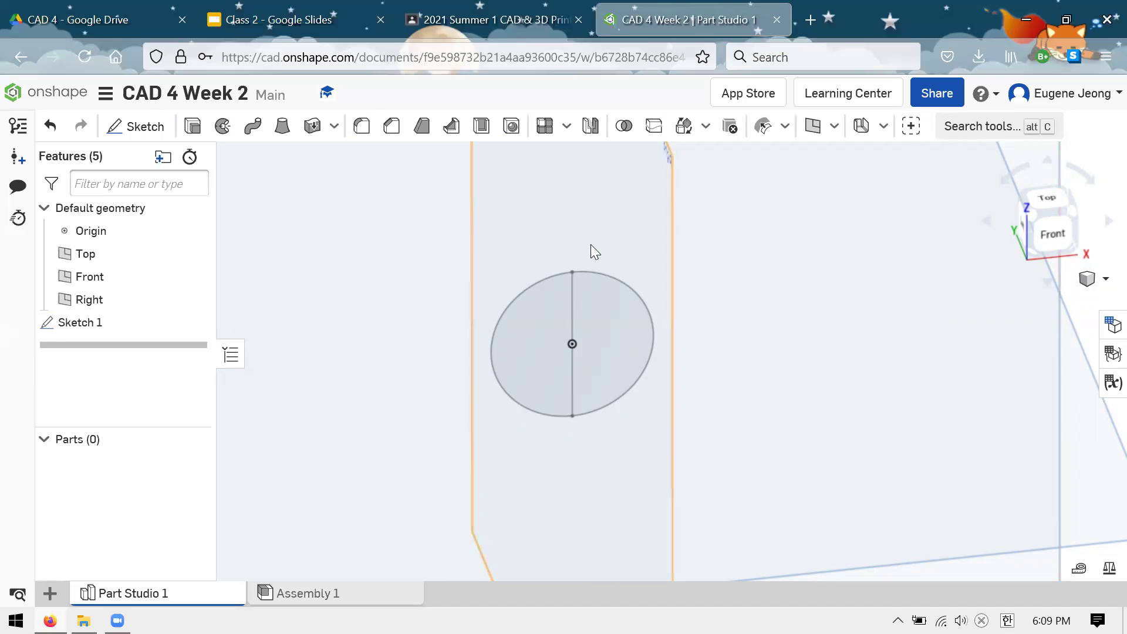
pyautogui.click(220, 130)
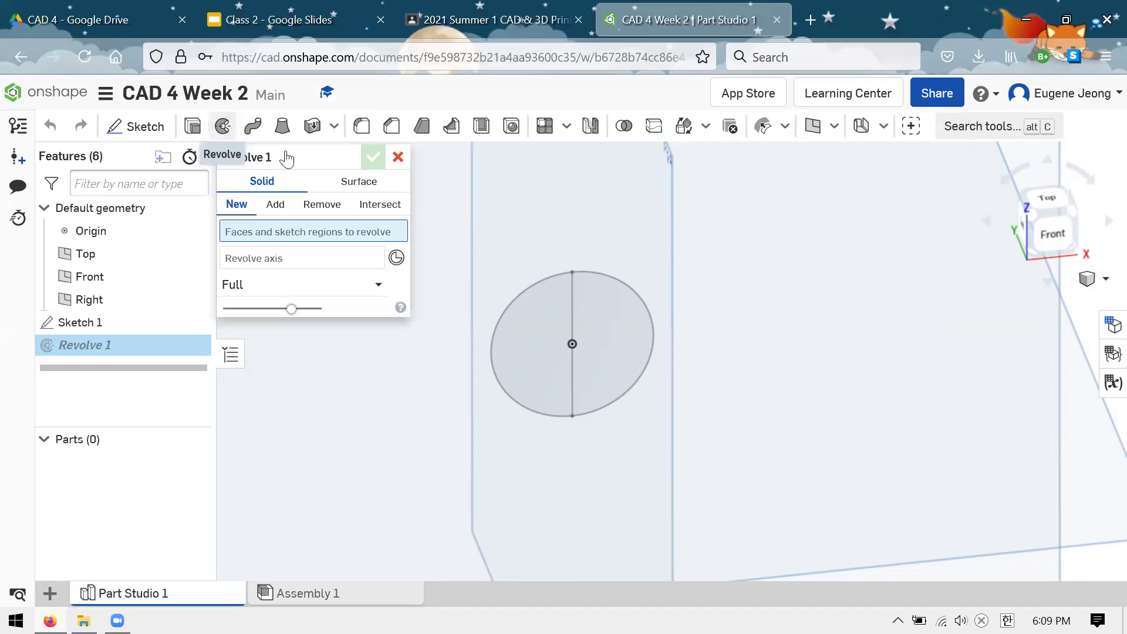
pyautogui.click(637, 325)
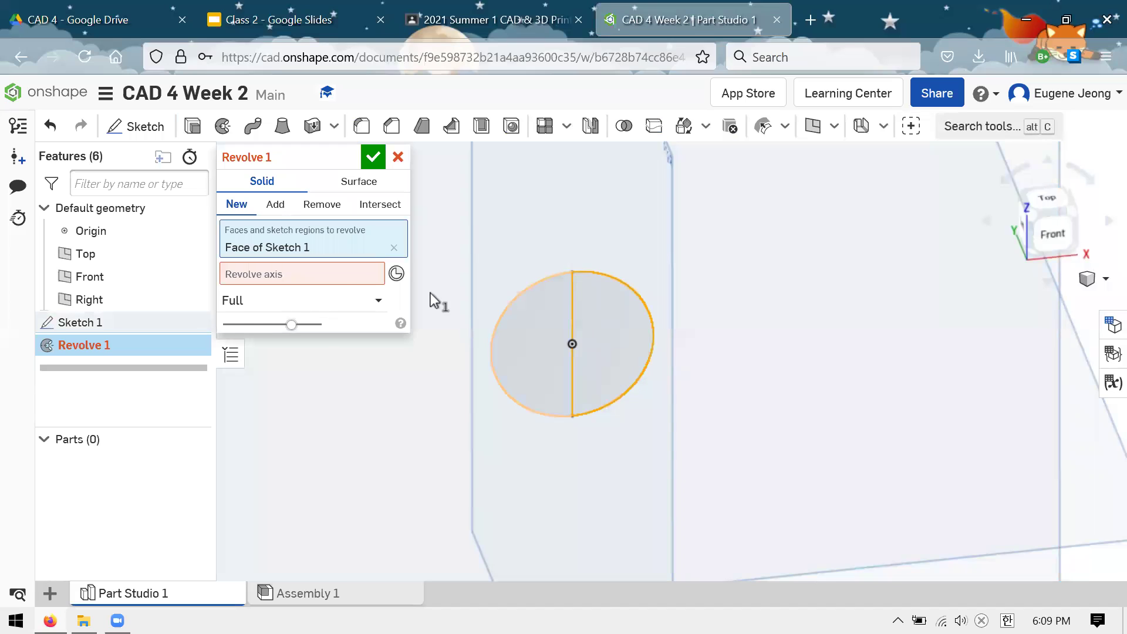
pyautogui.click(357, 278)
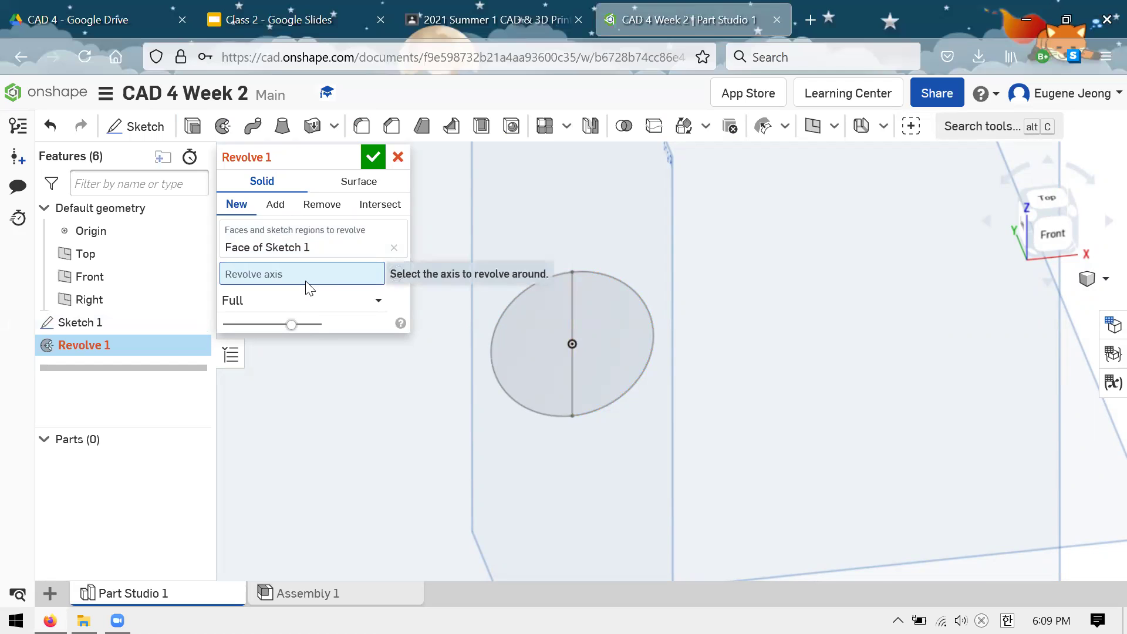
pyautogui.click(569, 309)
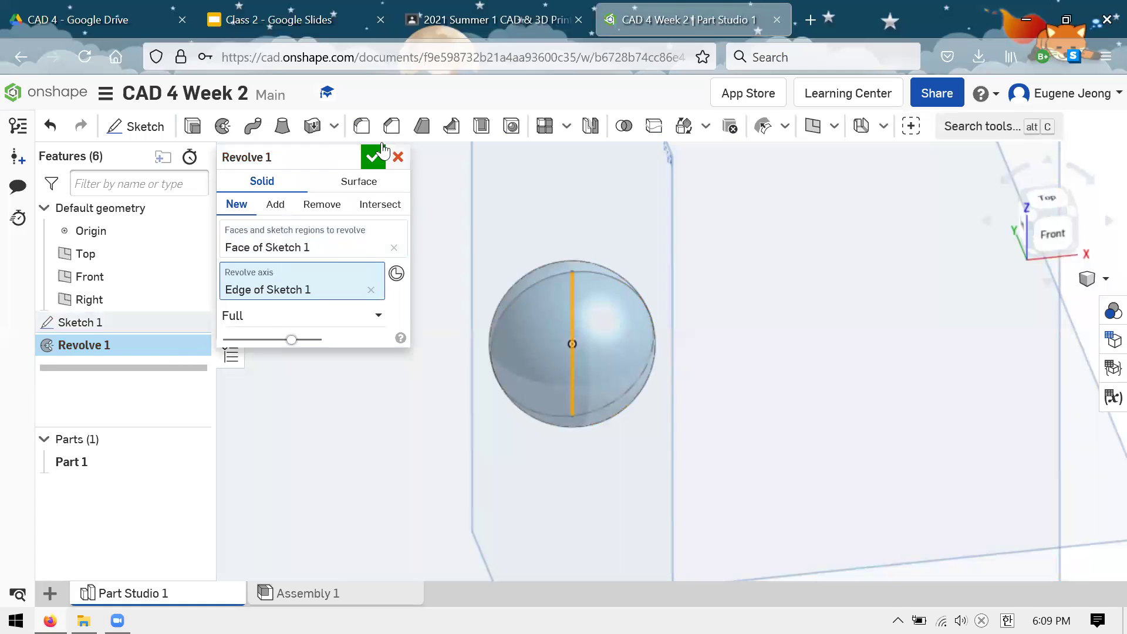
pyautogui.press('Escape')
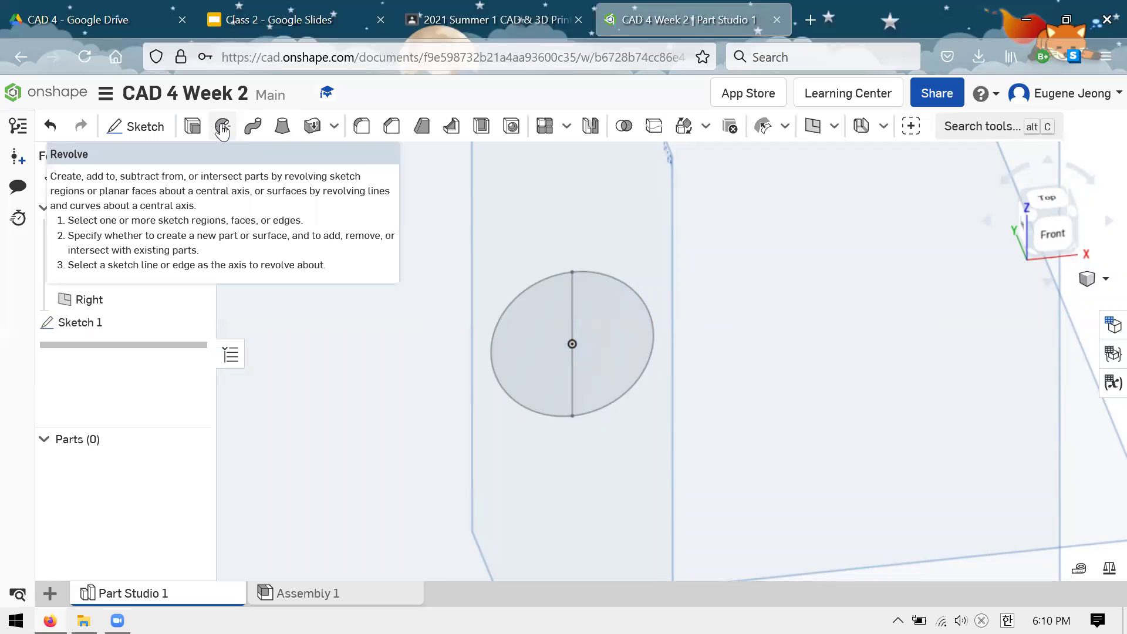
# Revolve the right half-disc about the vertical line to create the sphere
pyautogui.click(222, 128)
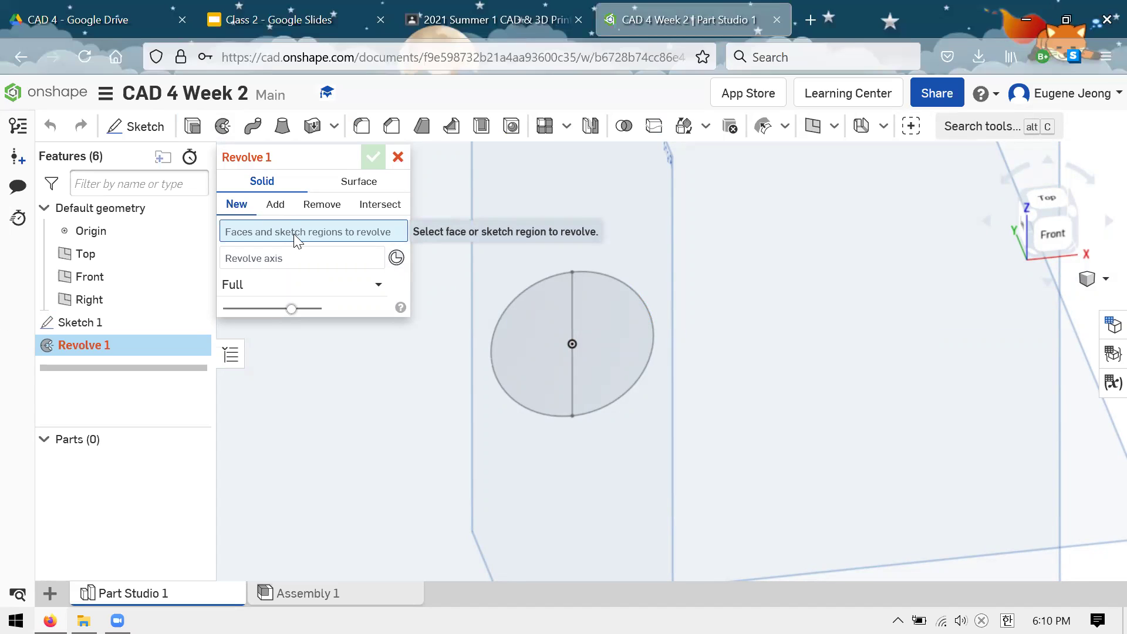
pyautogui.click(635, 336)
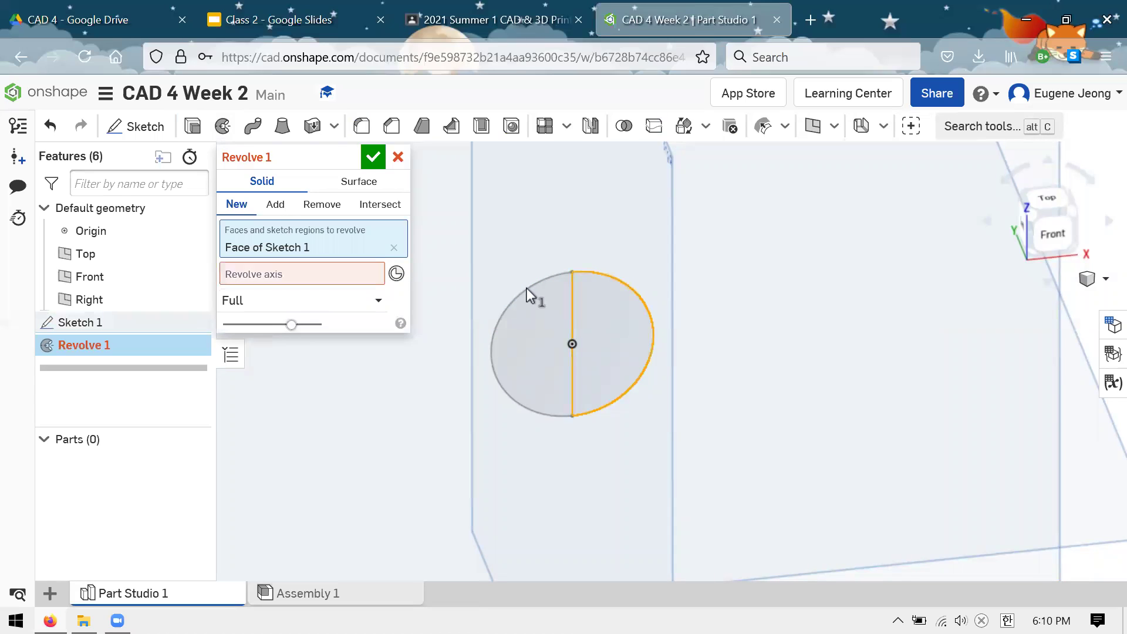
pyautogui.click(355, 281)
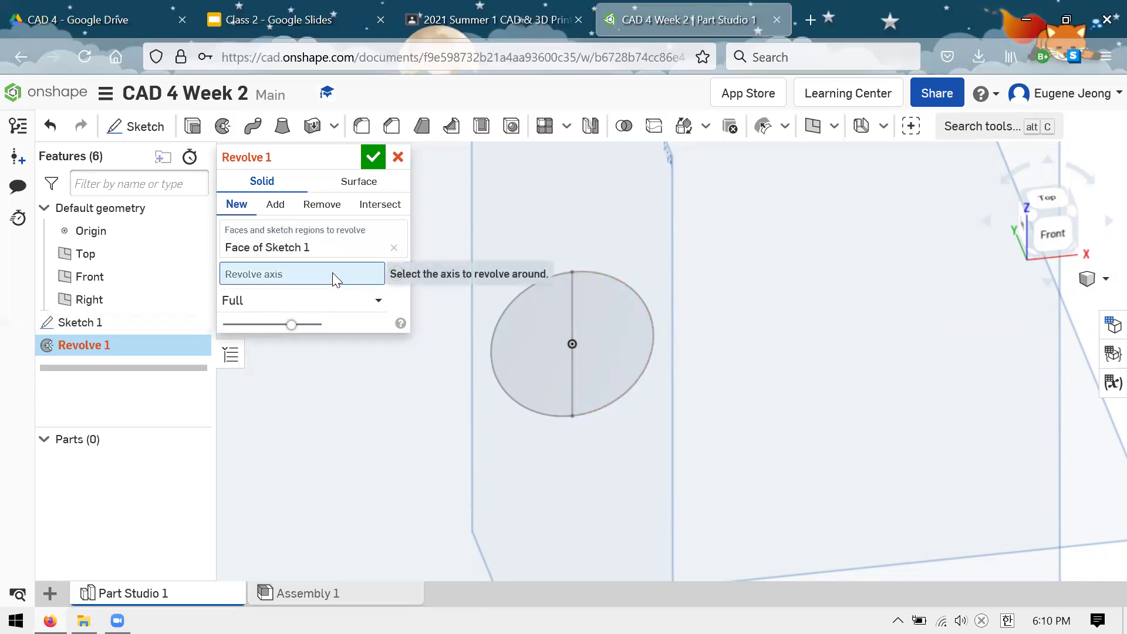
pyautogui.click(573, 322)
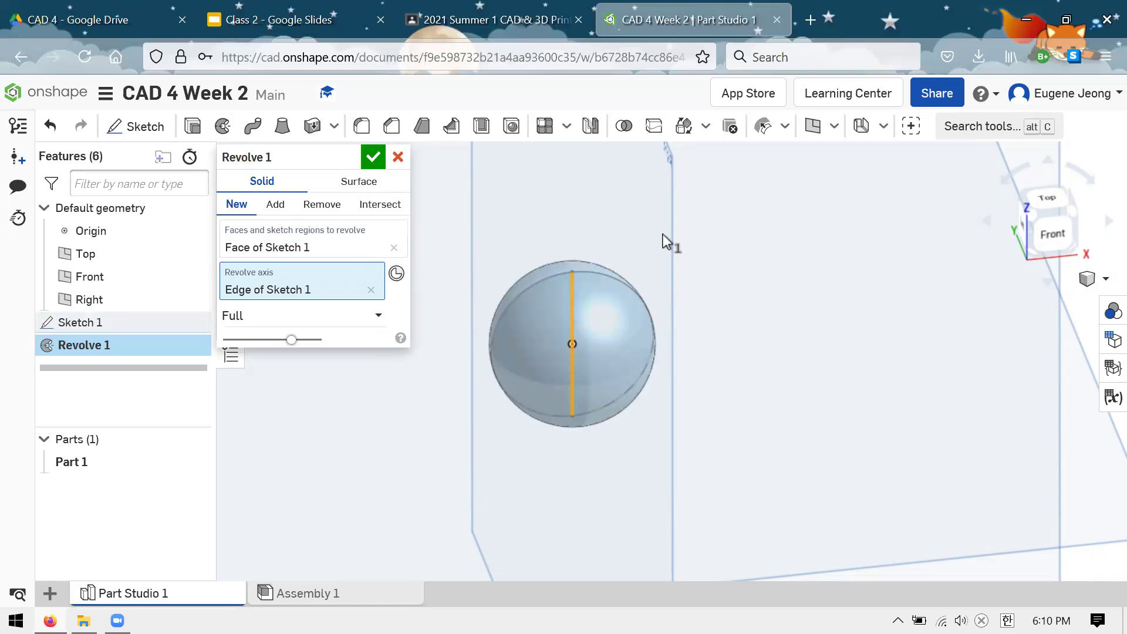
pyautogui.click(372, 156)
# Change Sketch 1's circle diameter from 1 to 1.1
pyautogui.scroll(3, 602, 297)
pyautogui.scroll(-5, 602, 297)
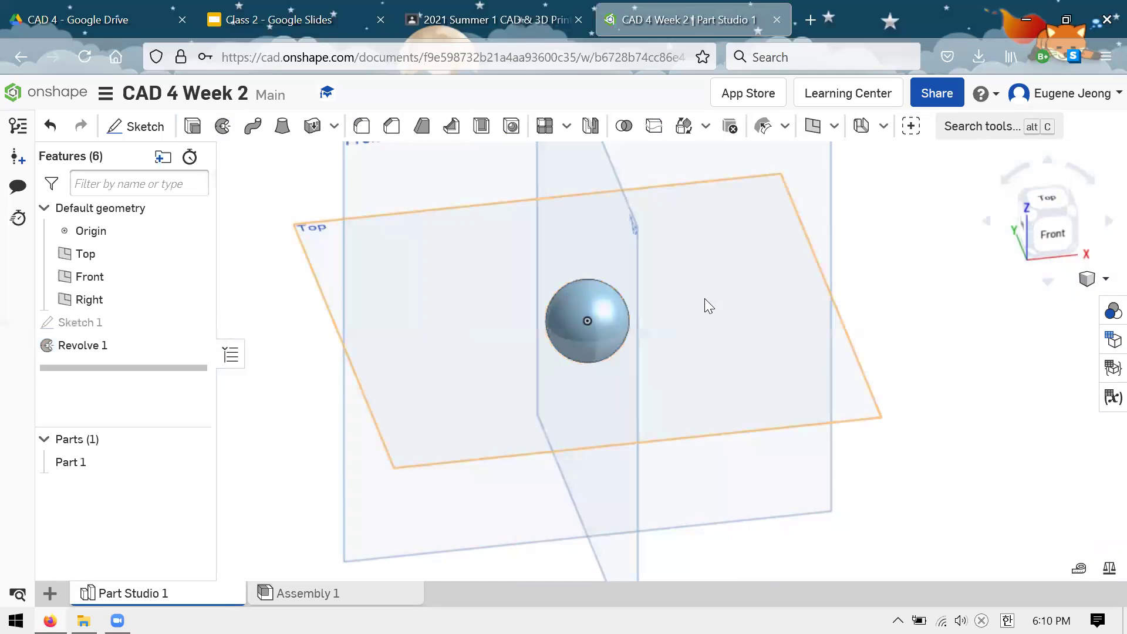
pyautogui.moveTo(704, 298); pyautogui.dragTo(604, 341, button='right')
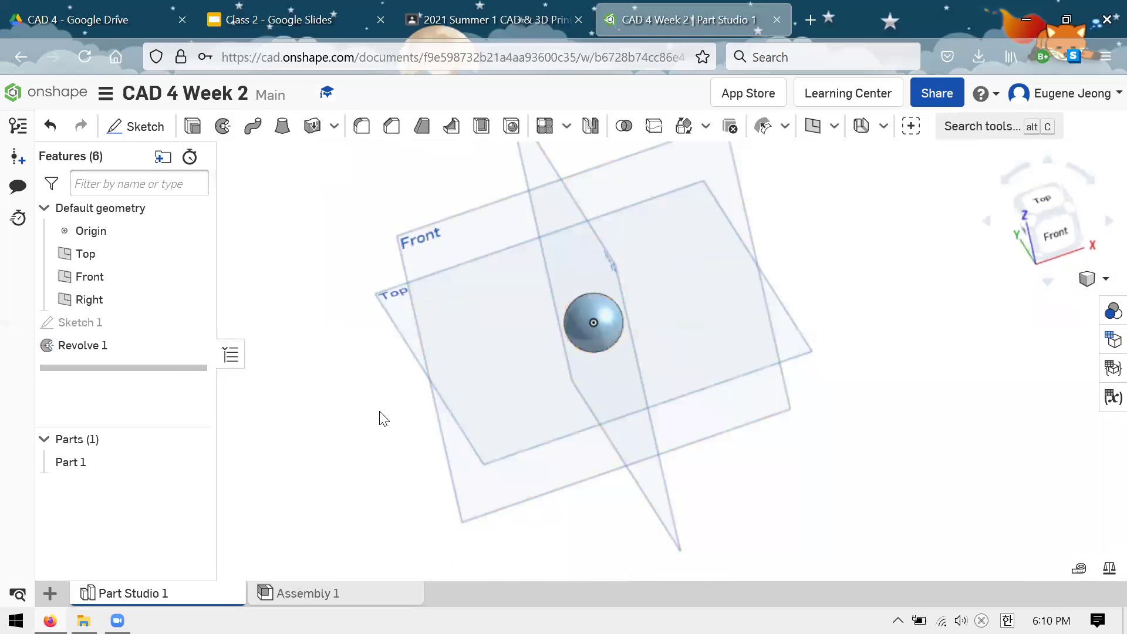
pyautogui.moveTo(642, 372); pyautogui.dragTo(692, 404, button='right')
pyautogui.scroll(5, 565, 280)
pyautogui.scroll(-4, 576, 295)
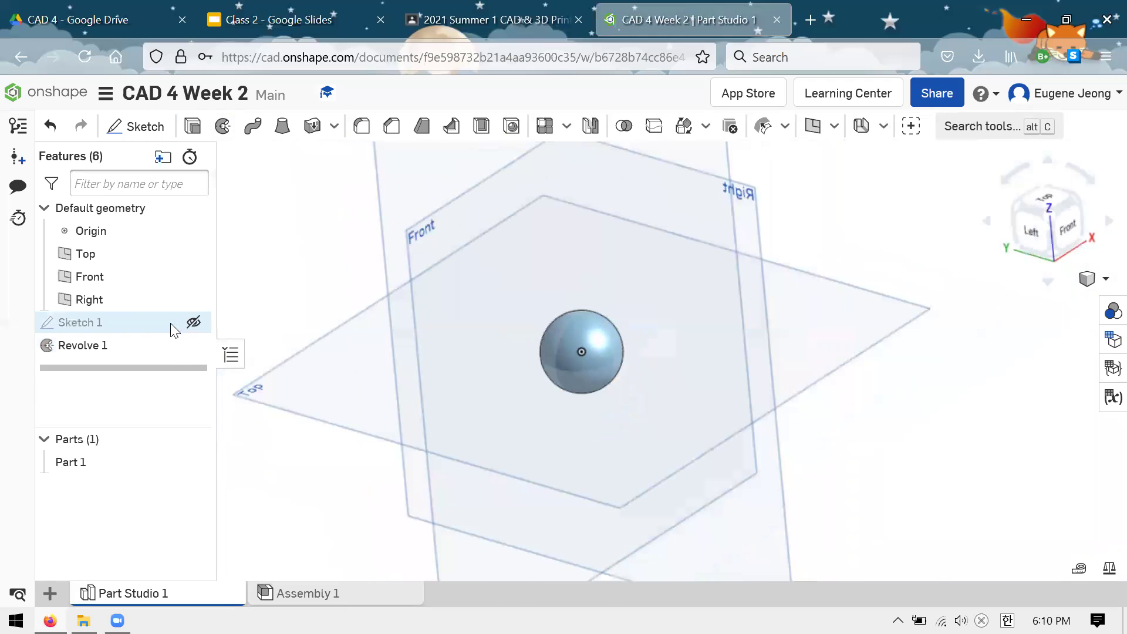
pyautogui.rightClick(150, 333)
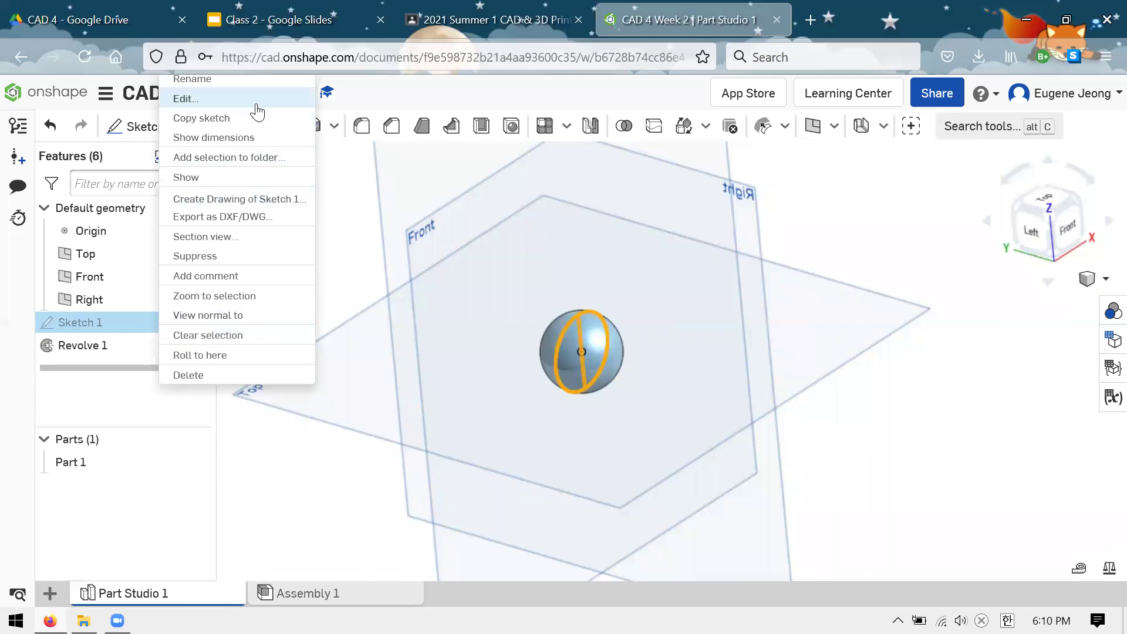
pyautogui.click(186, 98)
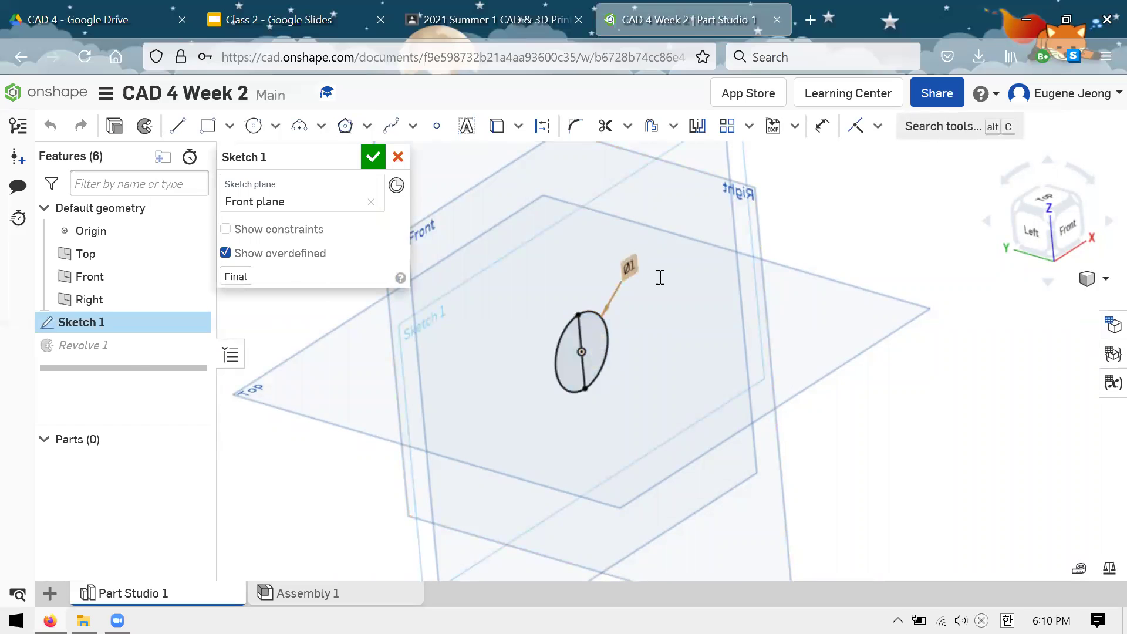
pyautogui.doubleClick(662, 271)
pyautogui.write('1.1')
pyautogui.press('Return')
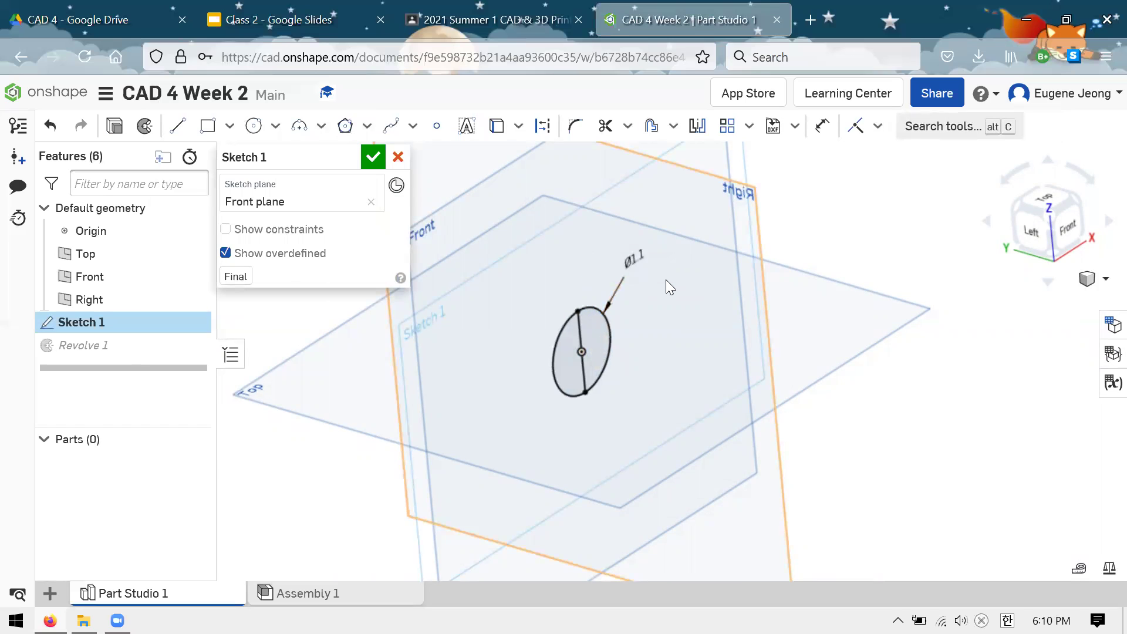
pyautogui.click(377, 160)
# View the enlarged sphere from the Front and select Sketch 1
pyautogui.scroll(5, 616, 235)
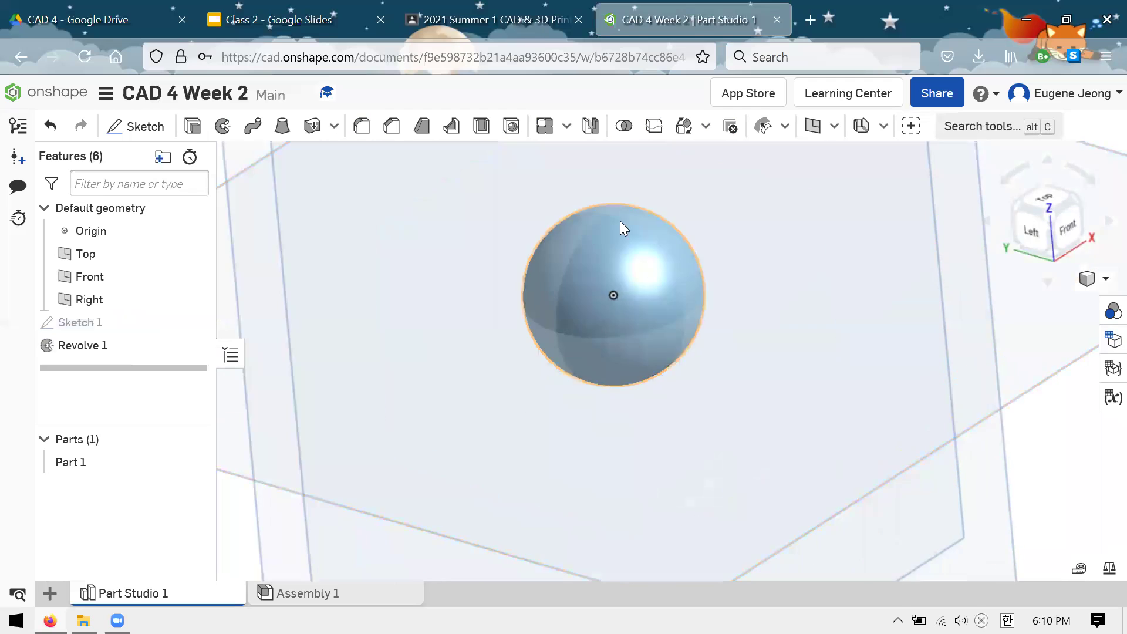
pyautogui.scroll(-7, 553, 284)
pyautogui.scroll(-6, 582, 342)
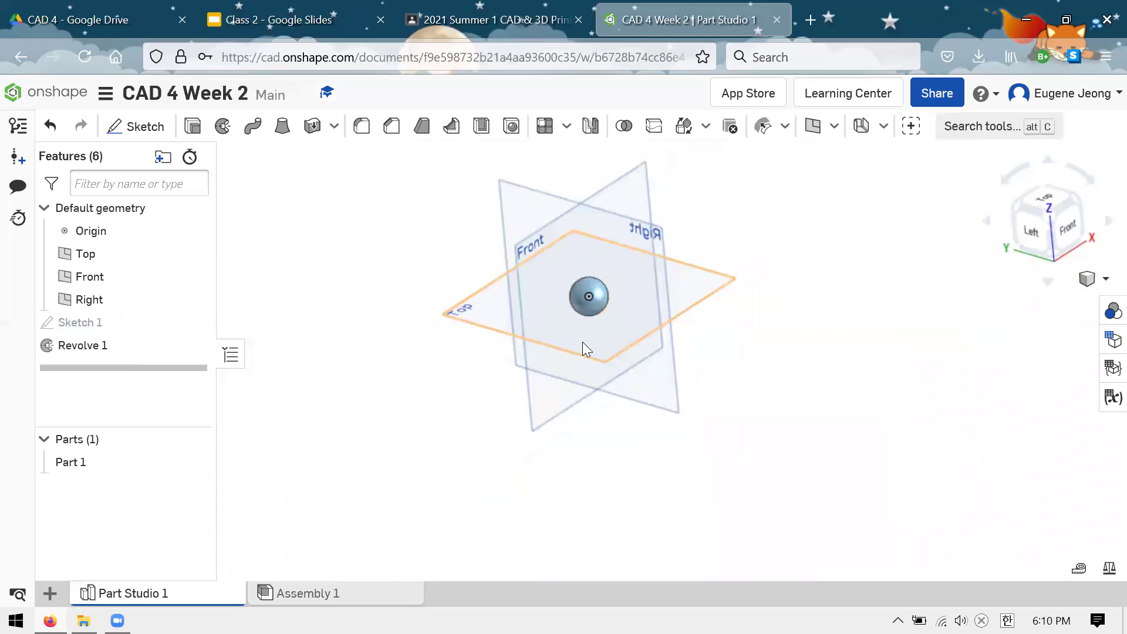
pyautogui.scroll(5, 604, 408)
pyautogui.scroll(5, 576, 329)
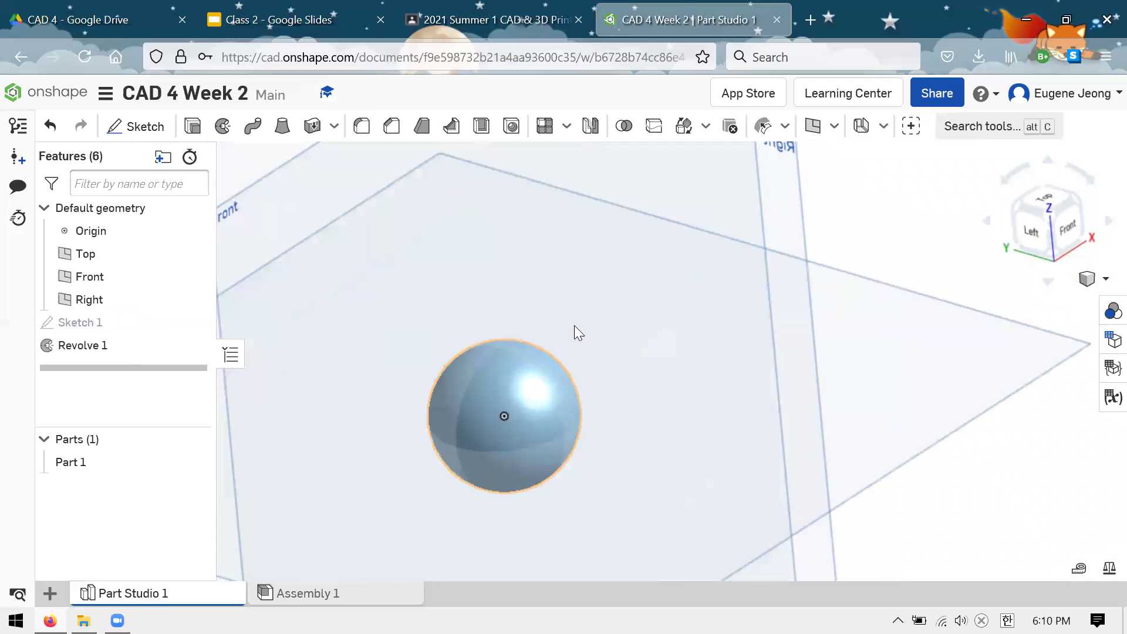
pyautogui.scroll(-6, 573, 262)
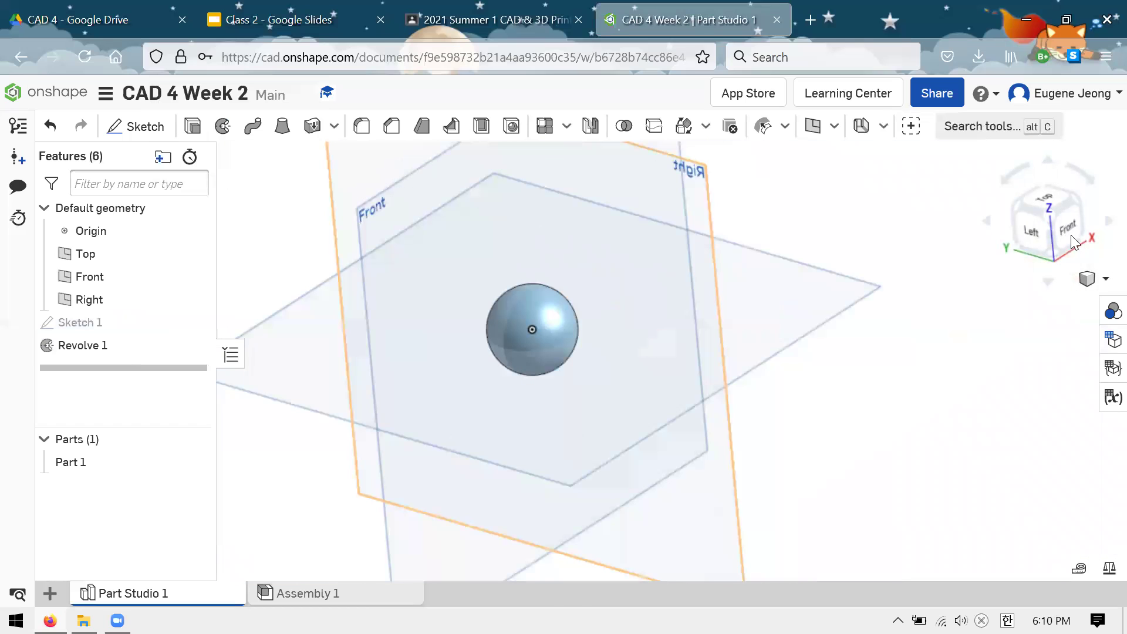
pyautogui.hotkey('shift', '1')
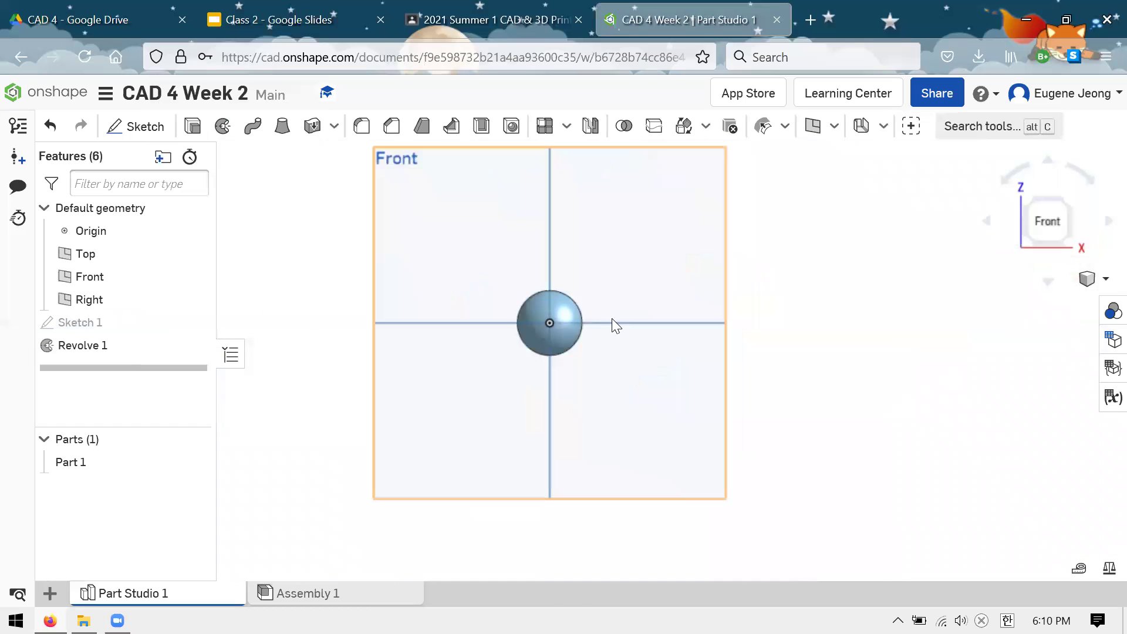
pyautogui.scroll(4, 612, 320)
pyautogui.scroll(-3, 581, 305)
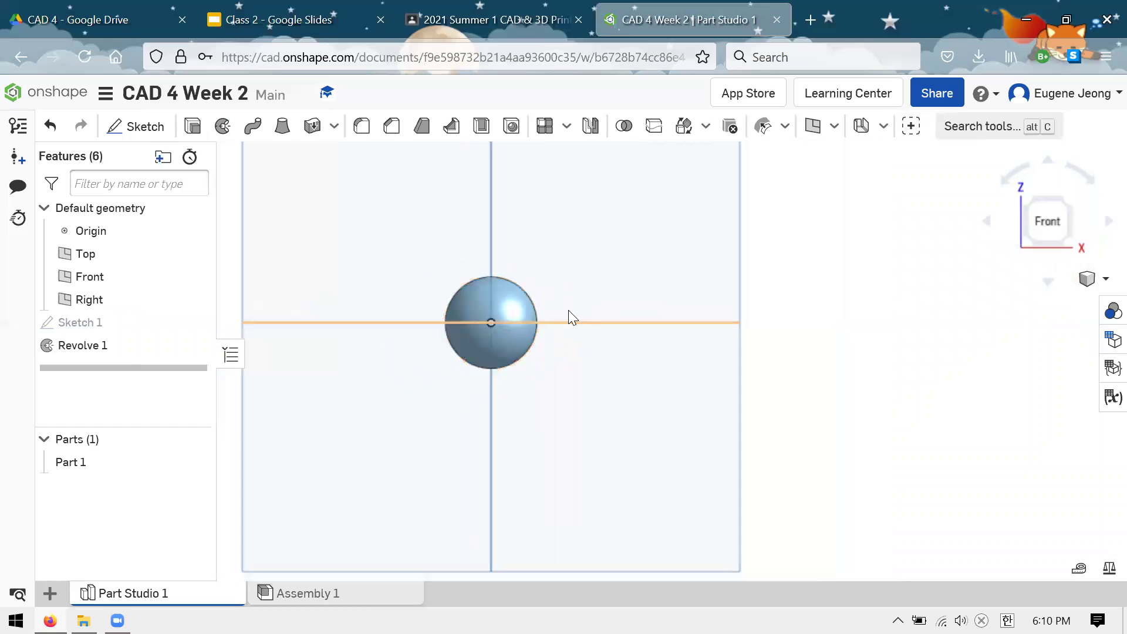
pyautogui.click(148, 323)
# Reopen Sketch 1 and delete the vertical line inside the circle
pyautogui.rightClick(158, 327)
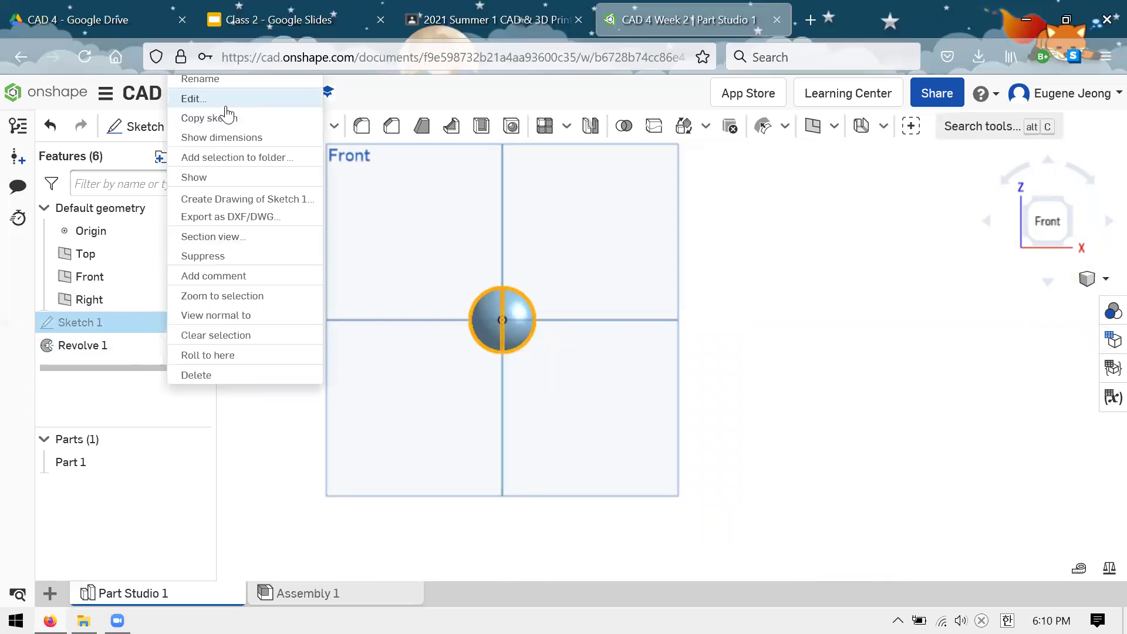
pyautogui.click(223, 97)
pyautogui.scroll(3, 496, 273)
pyautogui.scroll(-1, 628, 352)
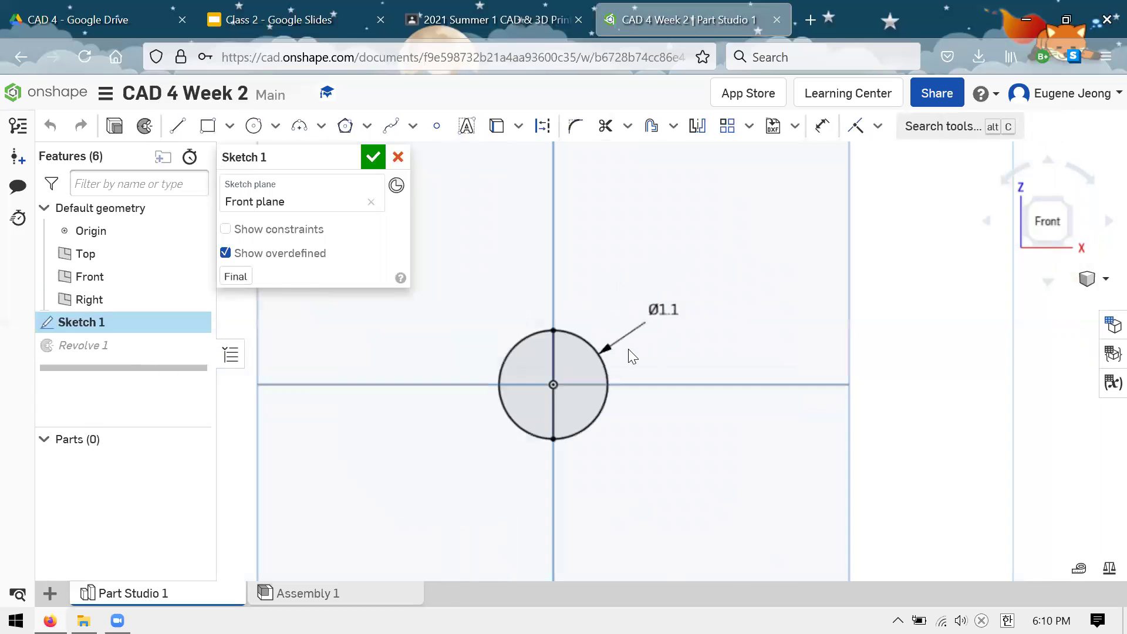
pyautogui.click(551, 360)
pyautogui.press('Delete')
# Draw a vertical construction line left of the circle and finish the sketch
pyautogui.scroll(-2, 645, 299)
pyautogui.click(177, 126)
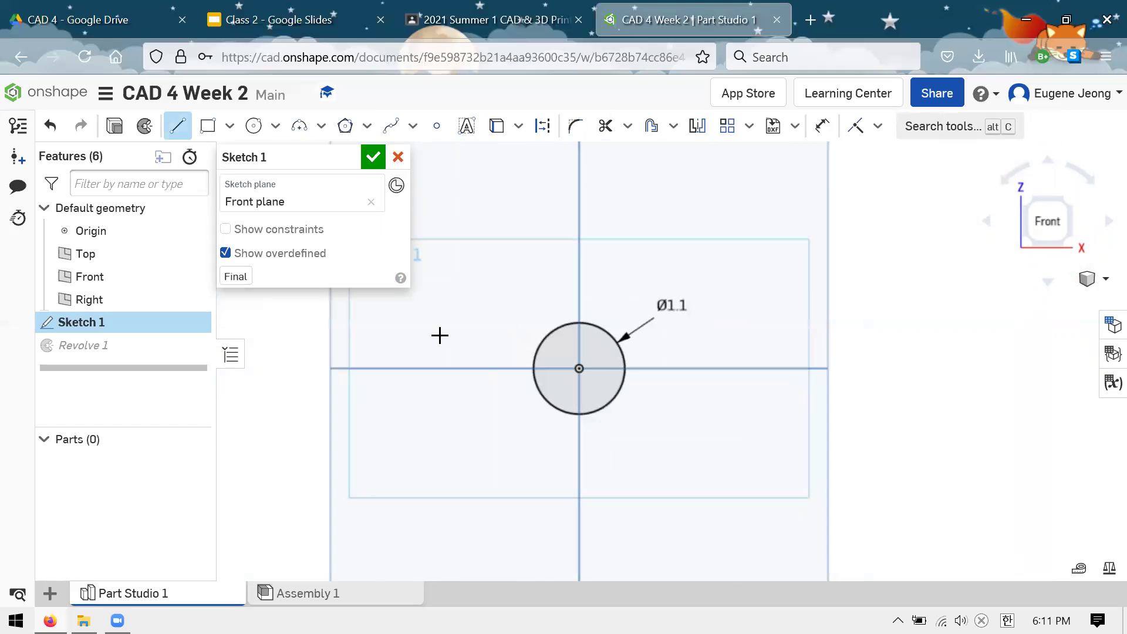
pyautogui.click(410, 317)
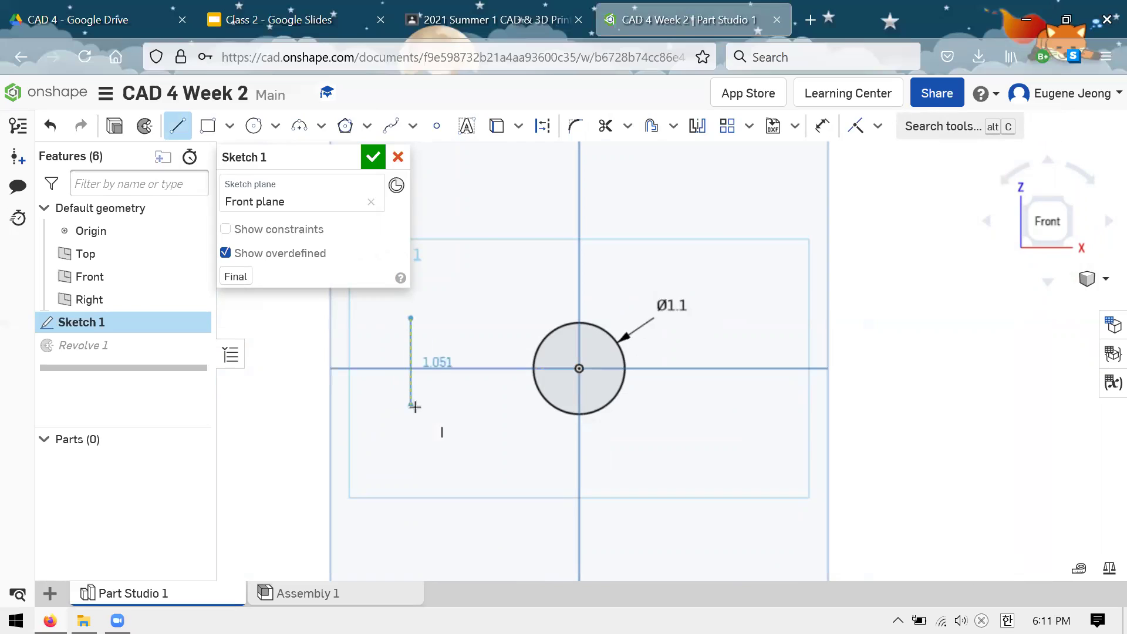
pyautogui.click(410, 412)
pyautogui.press('Escape')
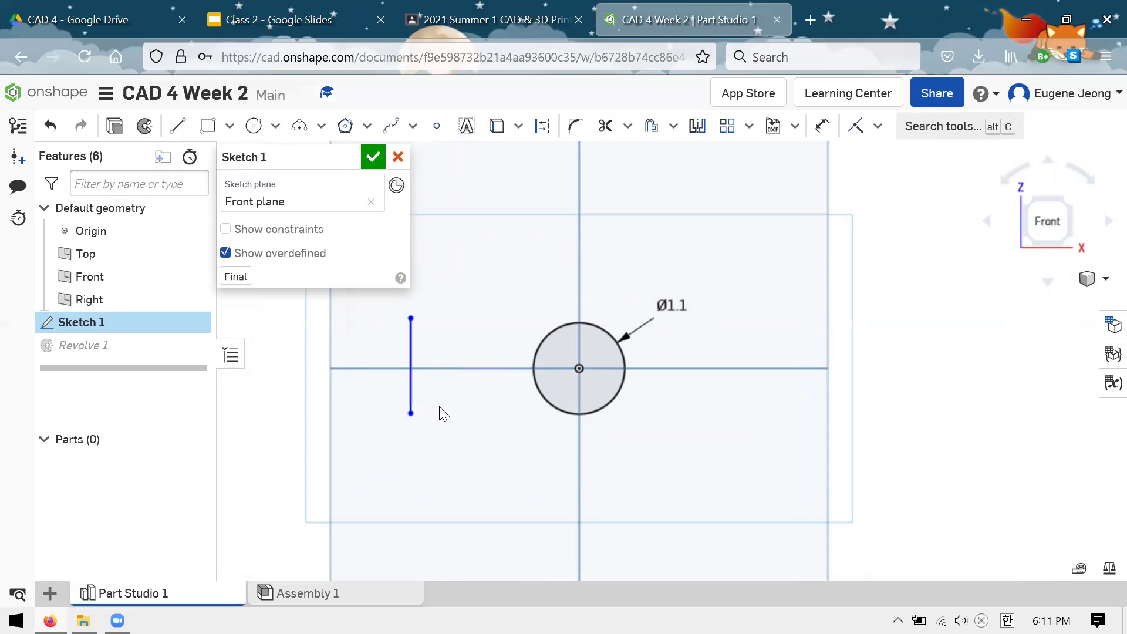
pyautogui.click(413, 362)
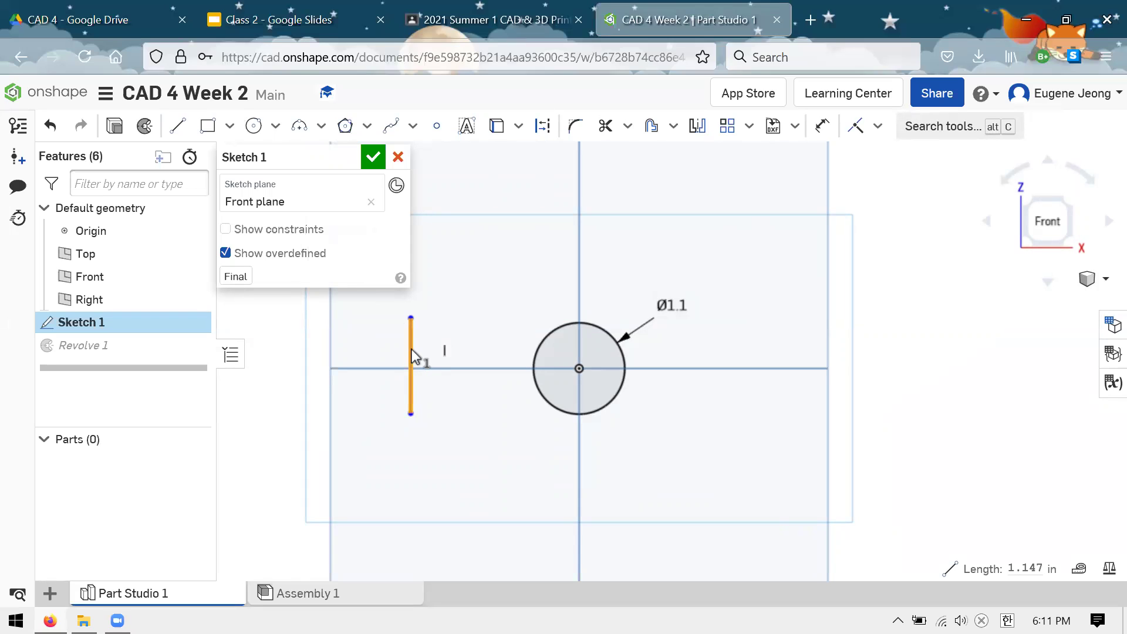
pyautogui.press('q')
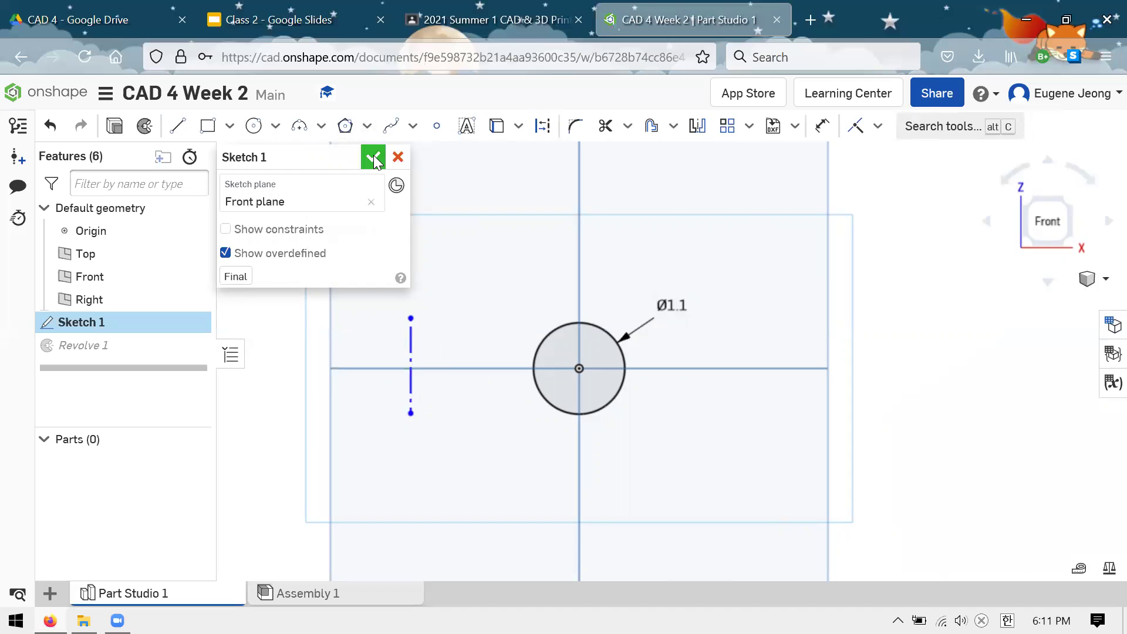
pyautogui.click(373, 158)
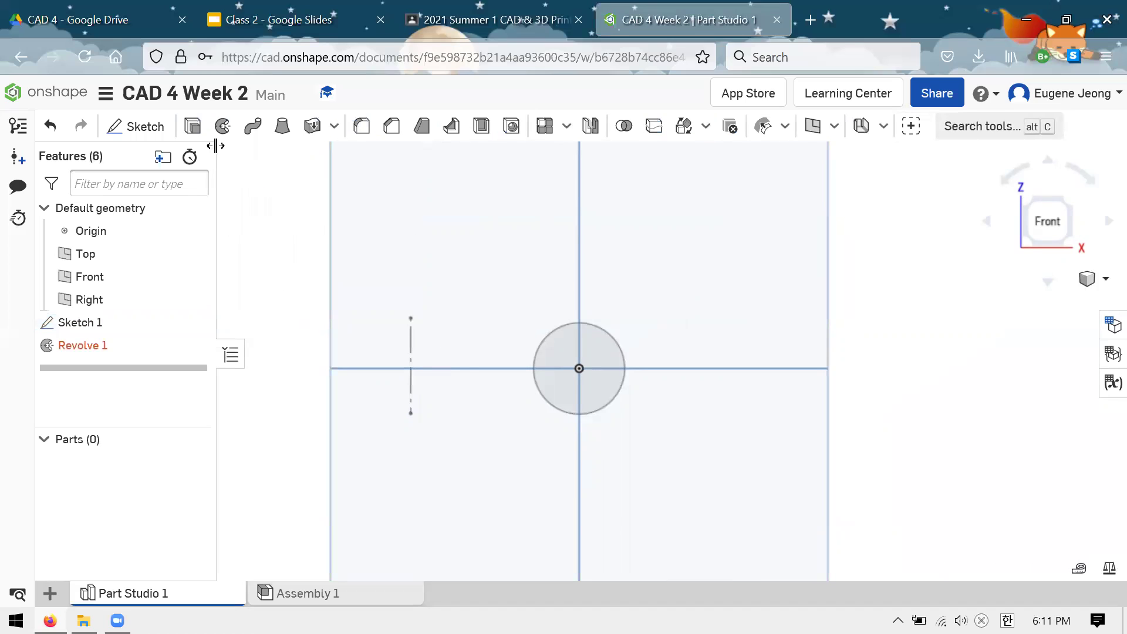
# Start a revolve with the circle as its profile region
pyautogui.click(222, 125)
pyautogui.click(597, 349)
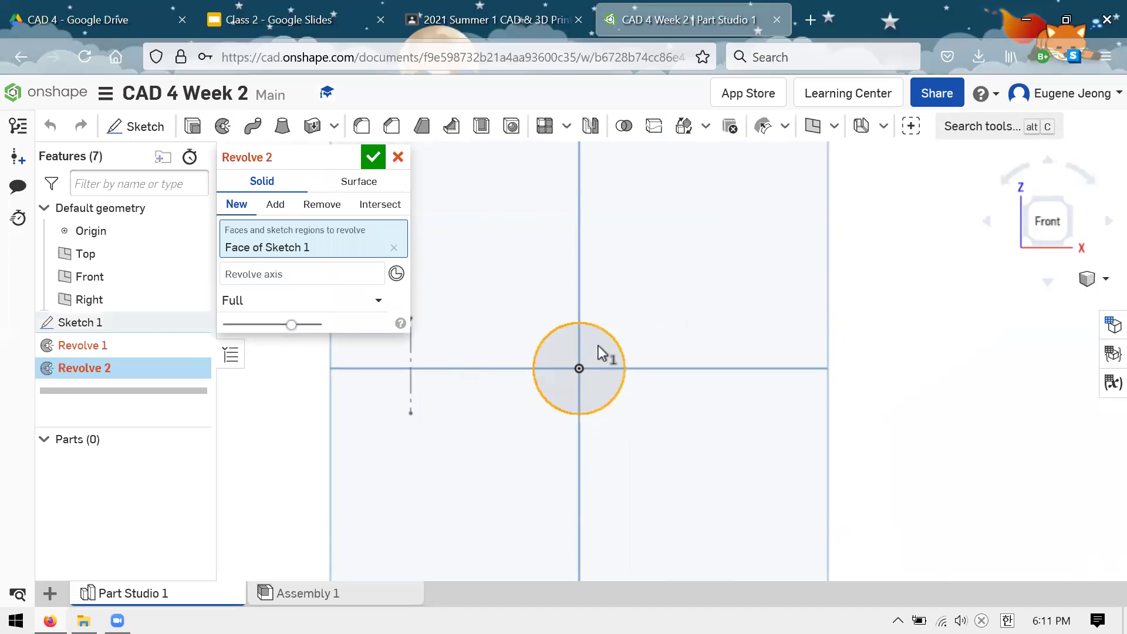
pyautogui.scroll(2, 672, 289)
pyautogui.scroll(-4, 646, 270)
pyautogui.moveTo(588, 234); pyautogui.dragTo(581, 262, button='right')
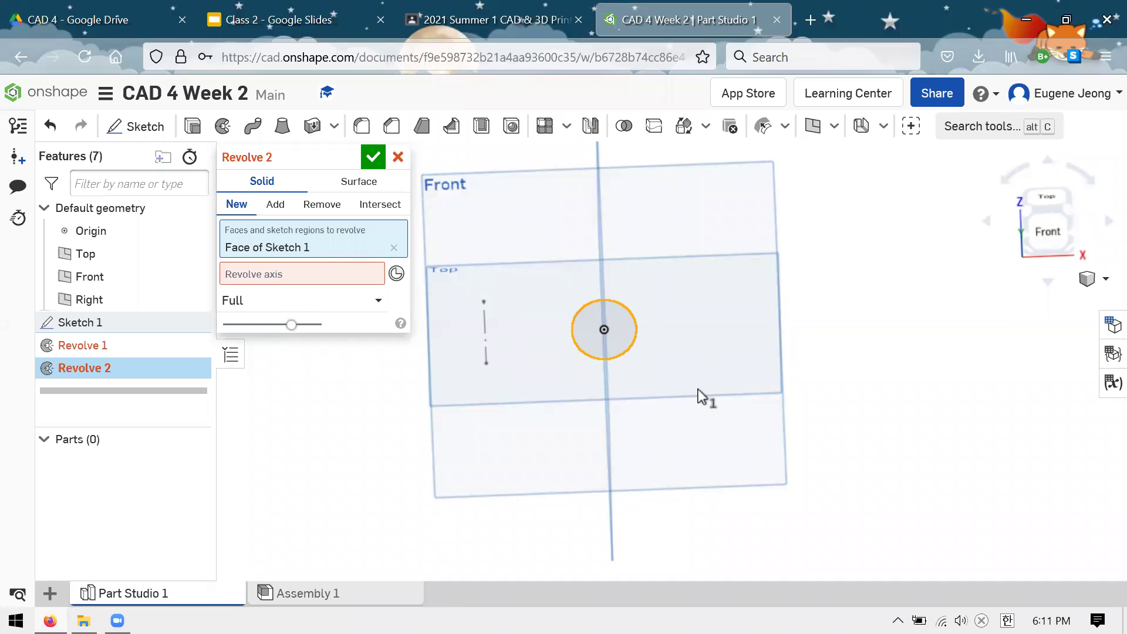
# Use the construction line as the axis and confirm the full revolve into a torus
pyautogui.click(305, 275)
pyautogui.click(483, 320)
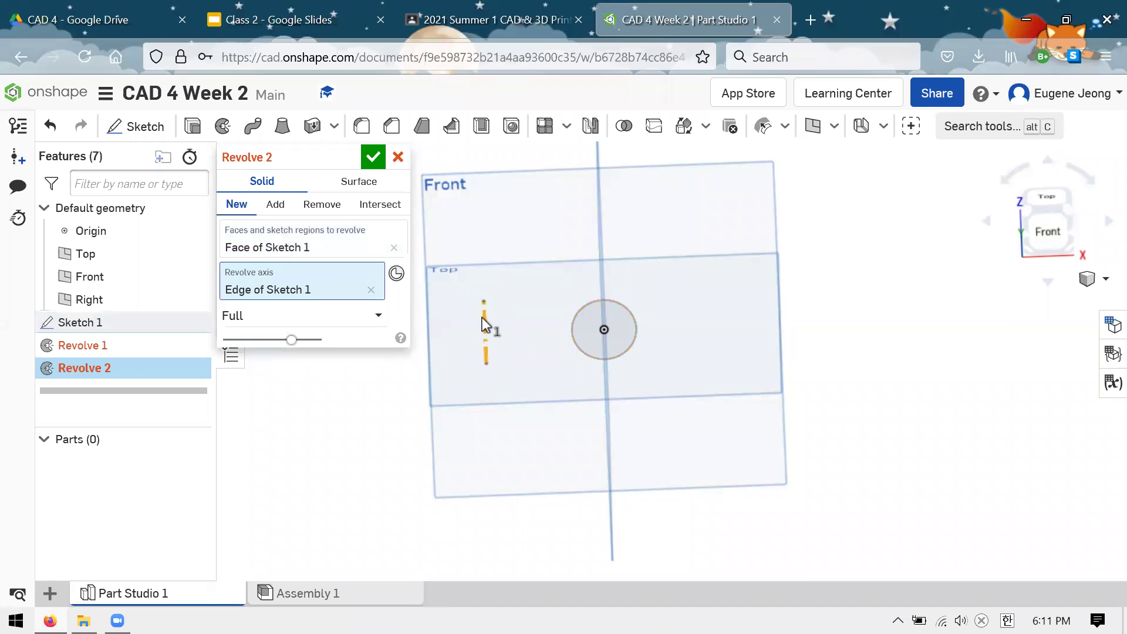
pyautogui.scroll(-1, 697, 307)
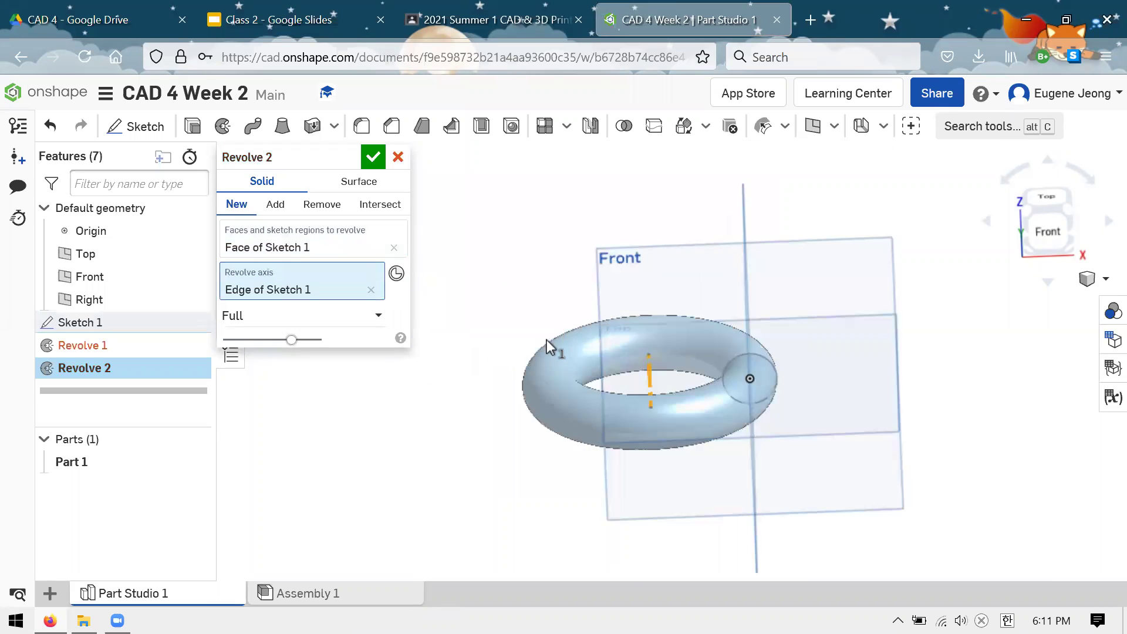
pyautogui.scroll(5, 547, 339)
pyautogui.scroll(-3, 710, 332)
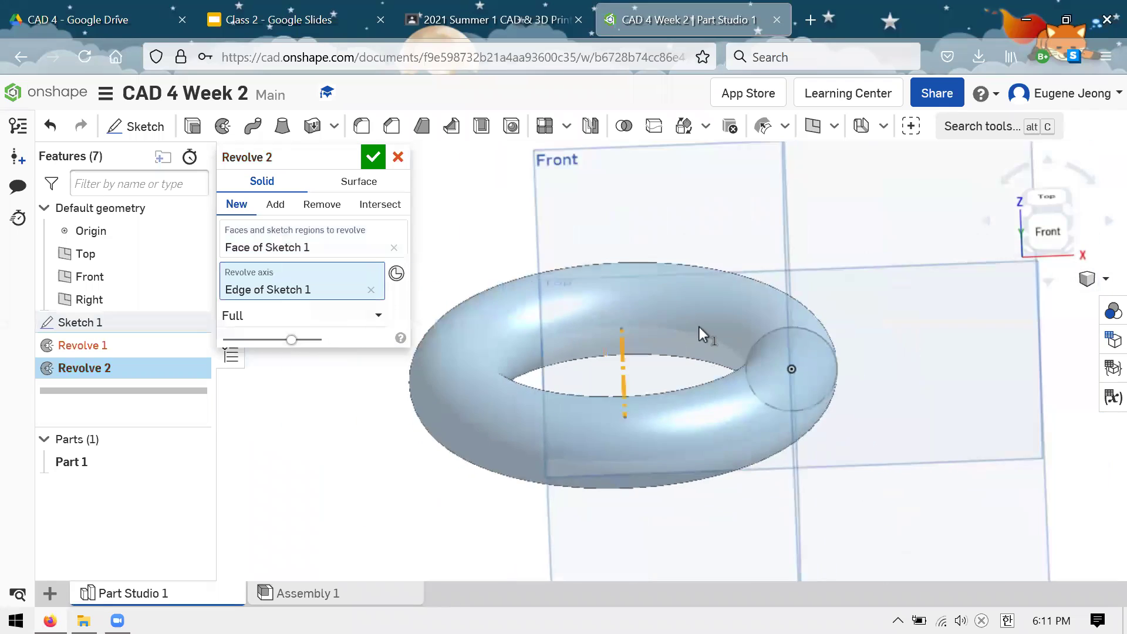
pyautogui.moveTo(659, 241); pyautogui.dragTo(625, 255, button='right')
pyautogui.scroll(-5, 616, 264)
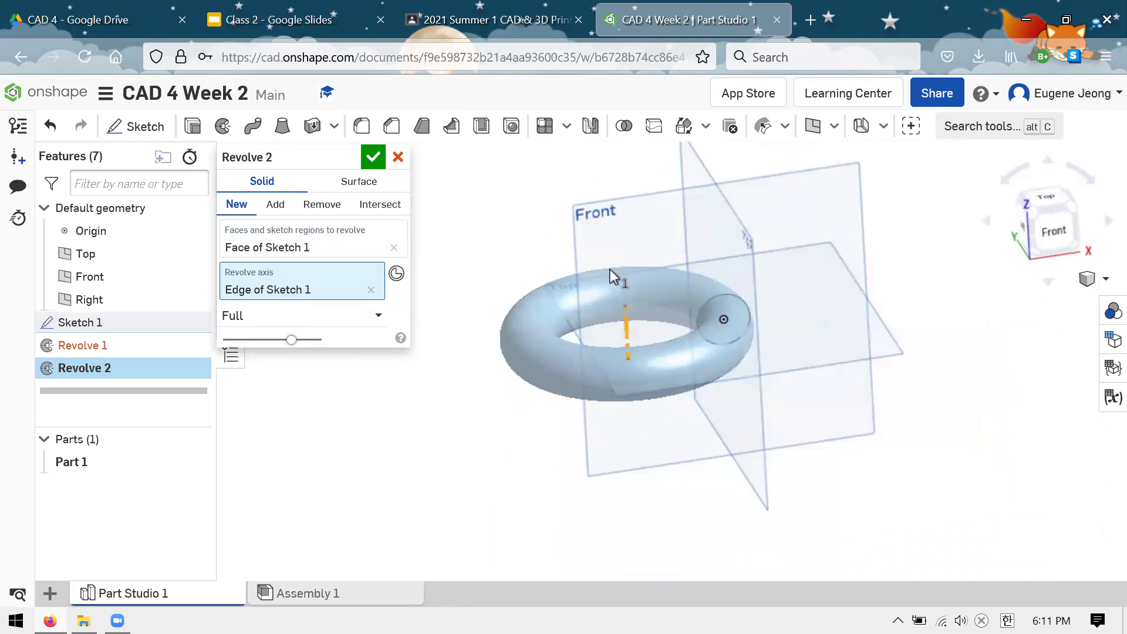
pyautogui.scroll(7, 683, 242)
pyautogui.scroll(3, 698, 237)
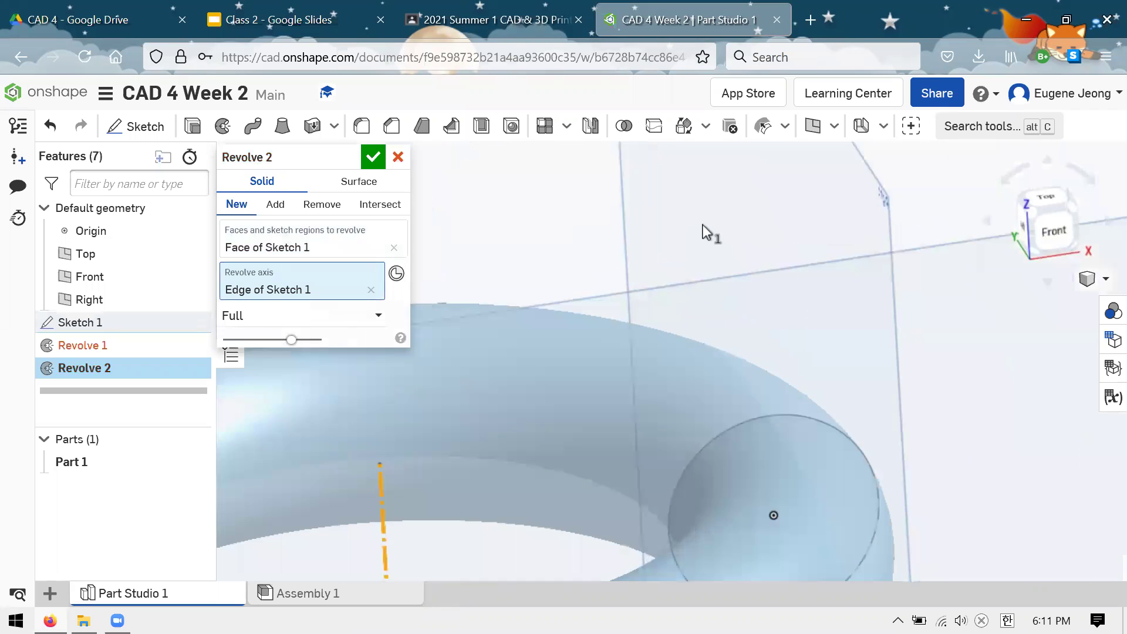
pyautogui.scroll(-5, 541, 311)
pyautogui.click(374, 158)
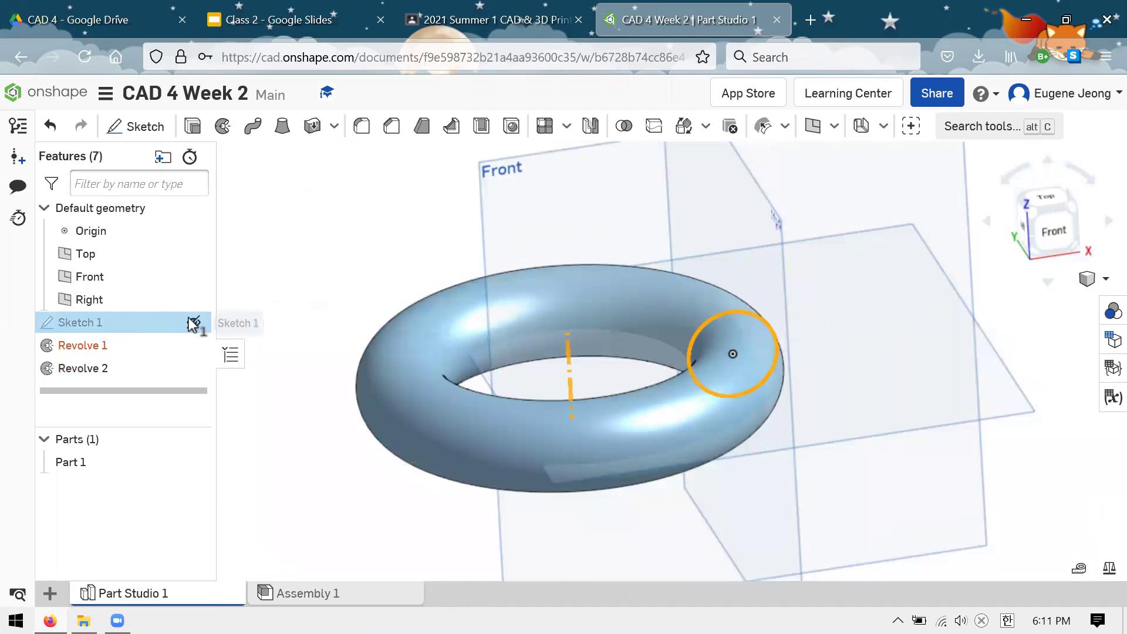
# Unhide Sketch 1 and zoom around the torus with the circle and axis shown
pyautogui.click(194, 323)
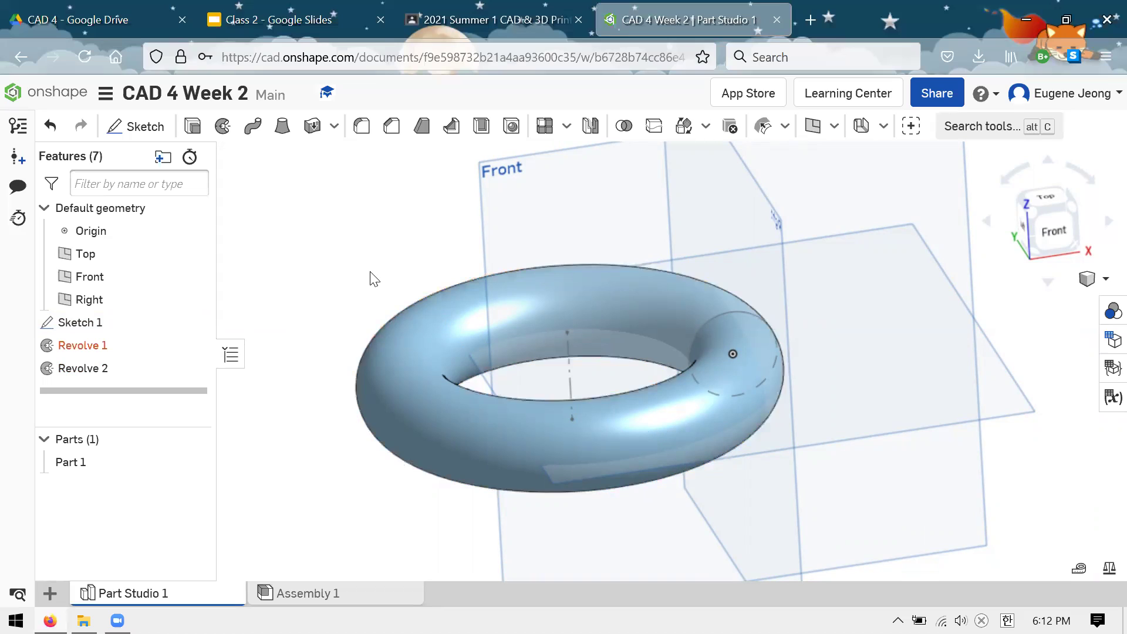
pyautogui.scroll(-5, 373, 261)
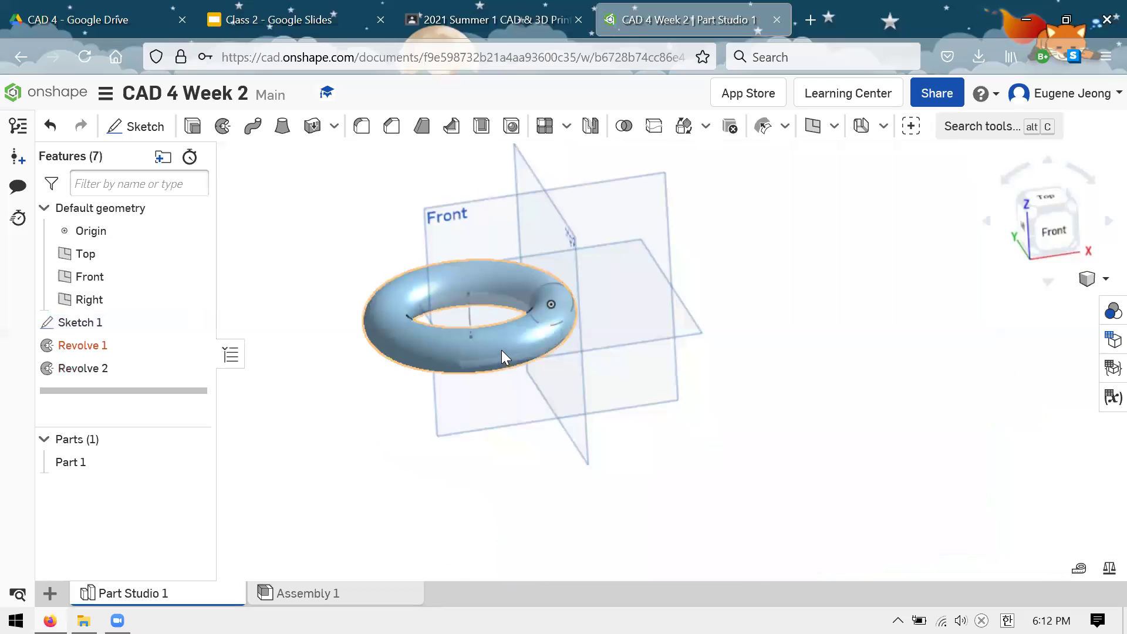
pyautogui.scroll(5, 487, 317)
pyautogui.scroll(-4, 516, 267)
pyautogui.scroll(2, 509, 316)
pyautogui.scroll(3, 632, 306)
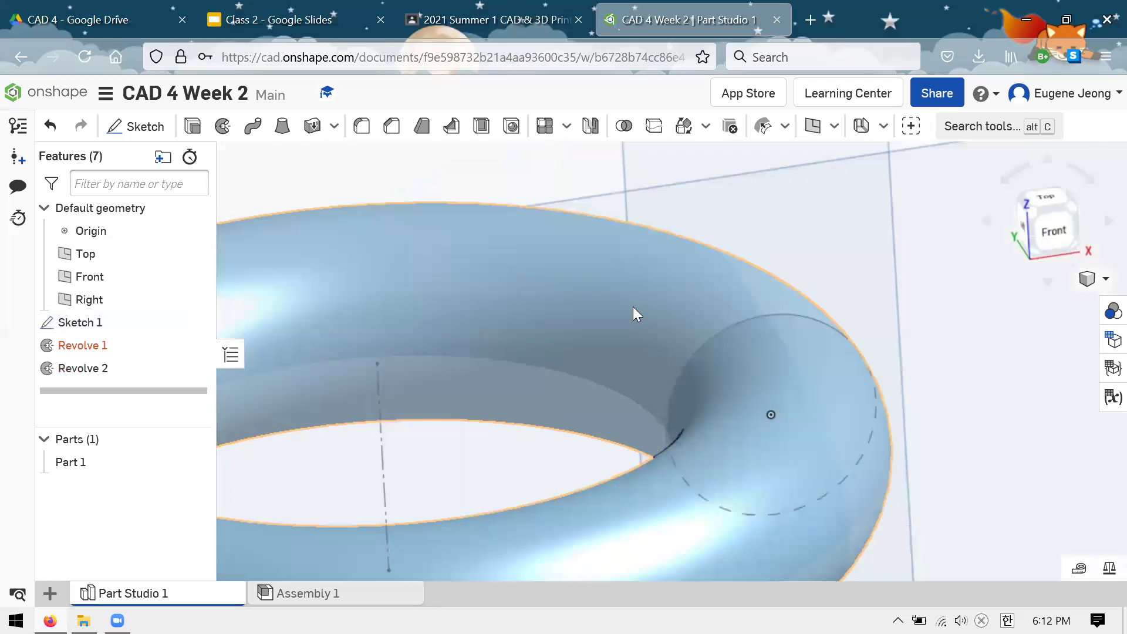
pyautogui.scroll(-4, 632, 307)
pyautogui.scroll(-1, 632, 307)
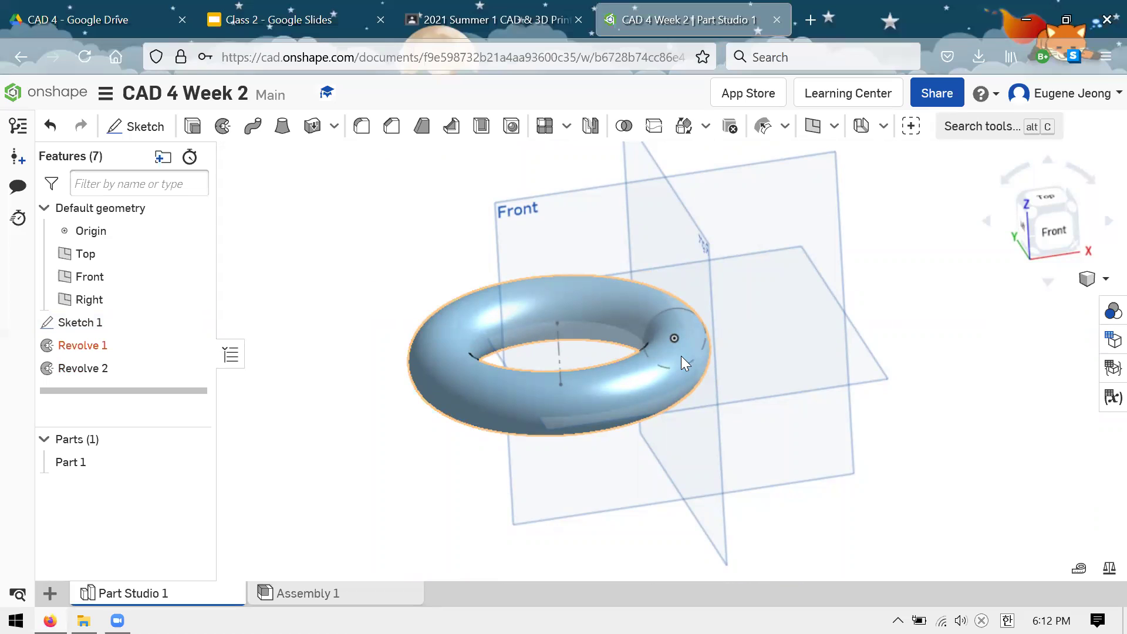
# Delete the failed Revolve 1 and the torus Revolve 2
pyautogui.click(140, 349)
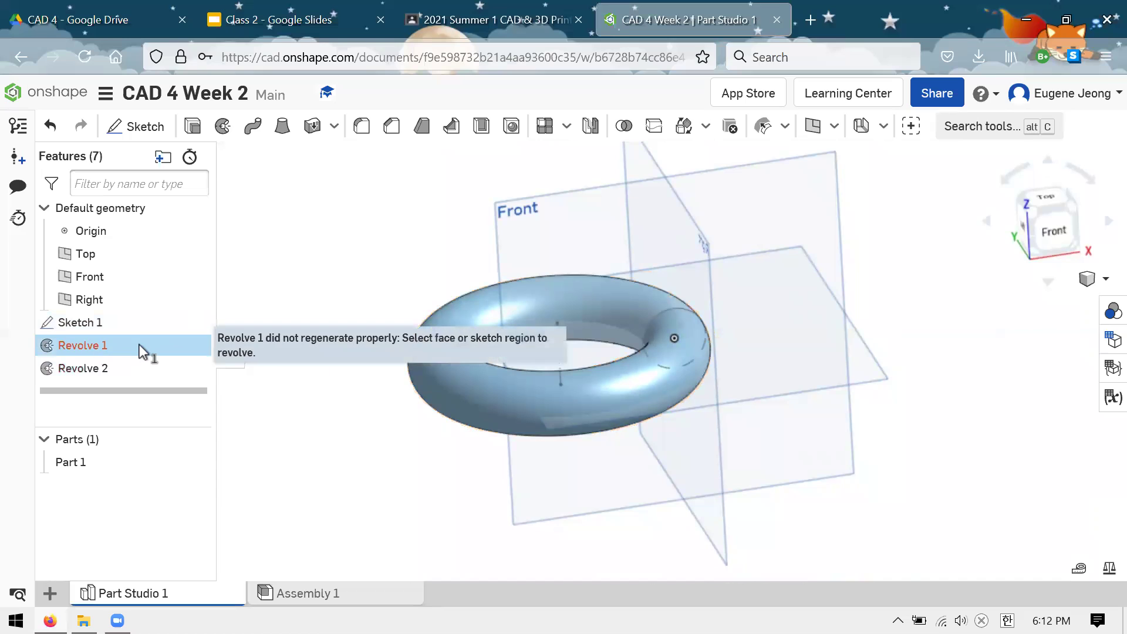
pyautogui.press('Delete')
pyautogui.click(140, 345)
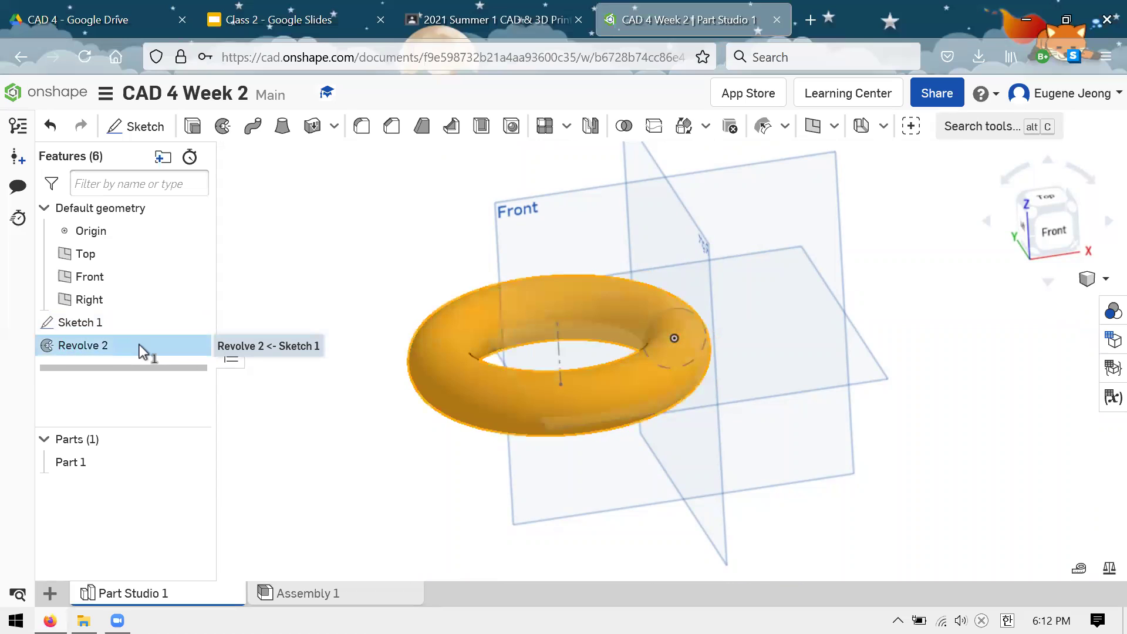
pyautogui.press('Delete')
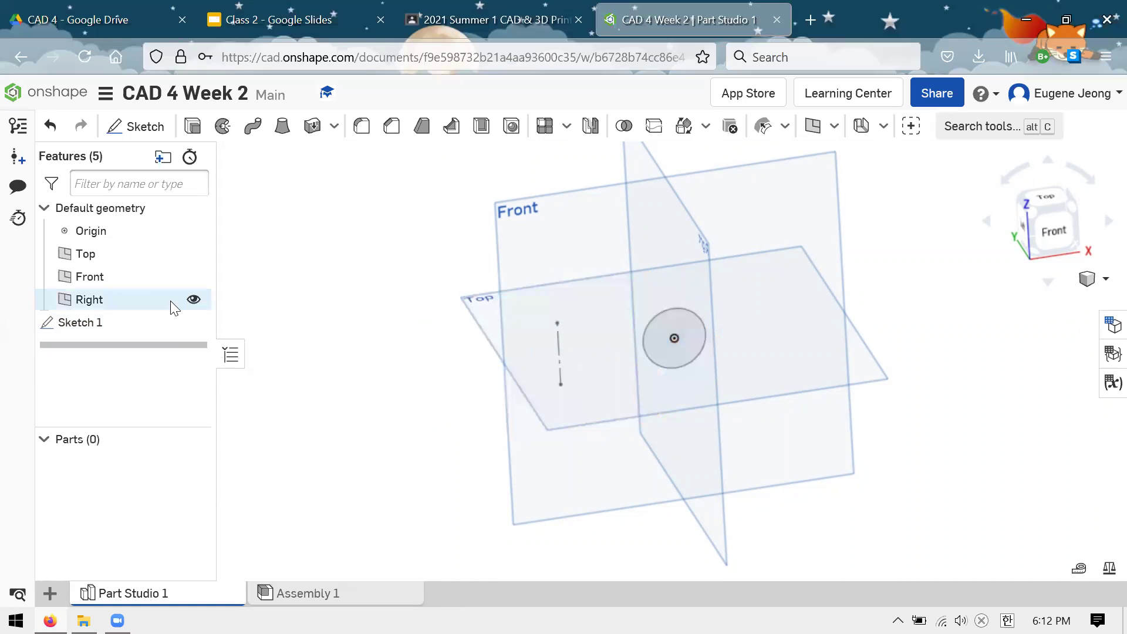
# Erase Sketch 1's circle and line, face the Front plane, and open a new tab
pyautogui.rightClick(111, 330)
pyautogui.click(147, 97)
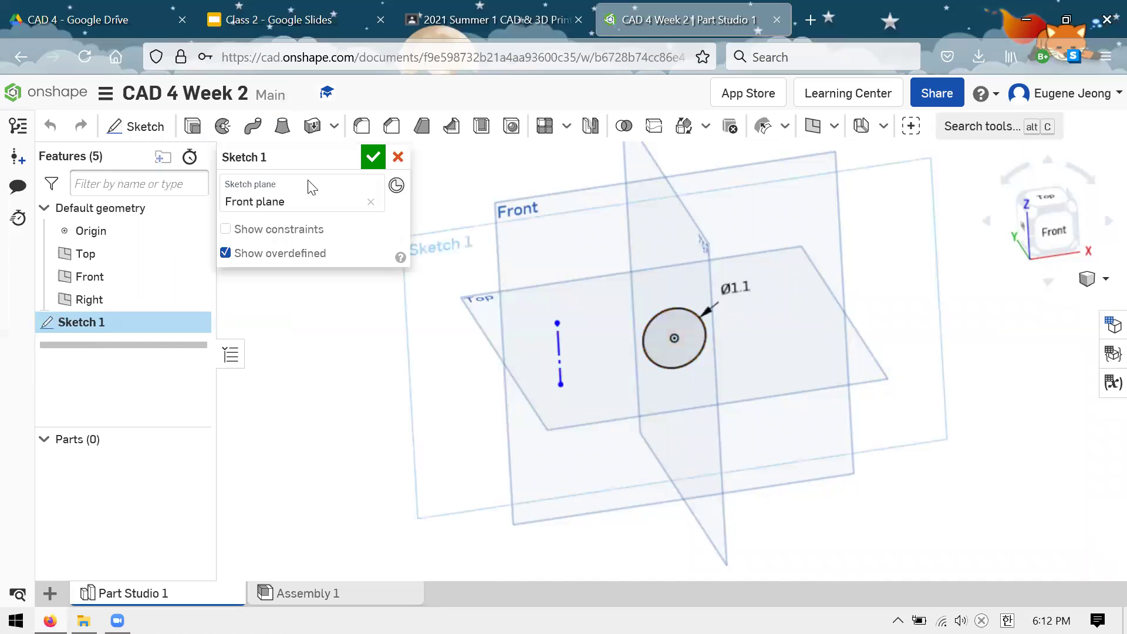
pyautogui.moveTo(518, 246); pyautogui.dragTo(735, 415)
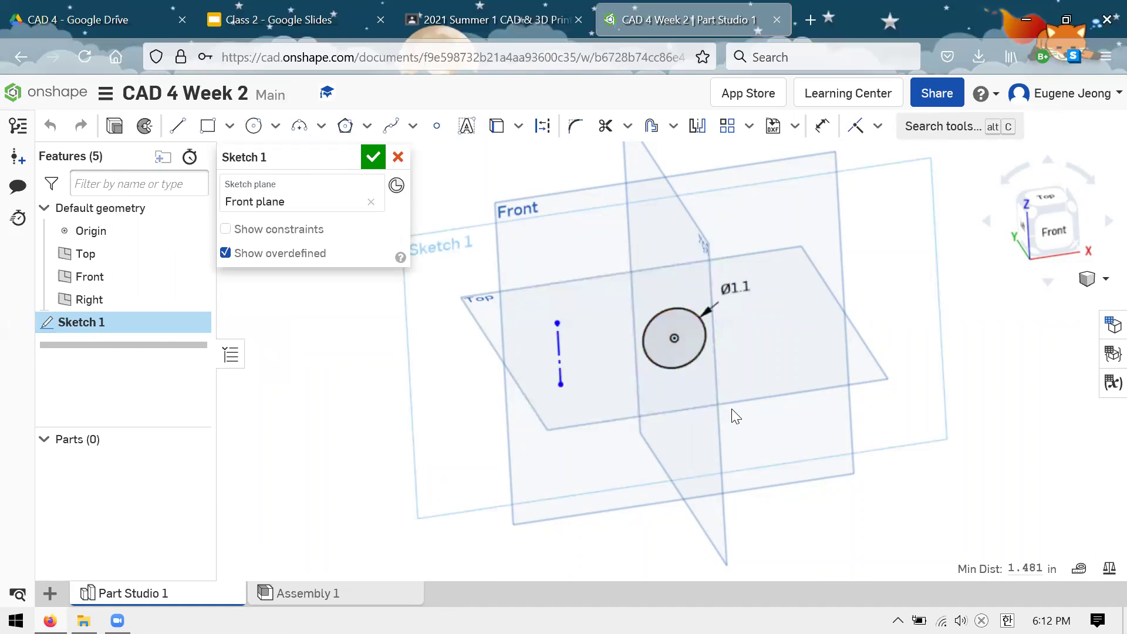
pyautogui.press('Delete')
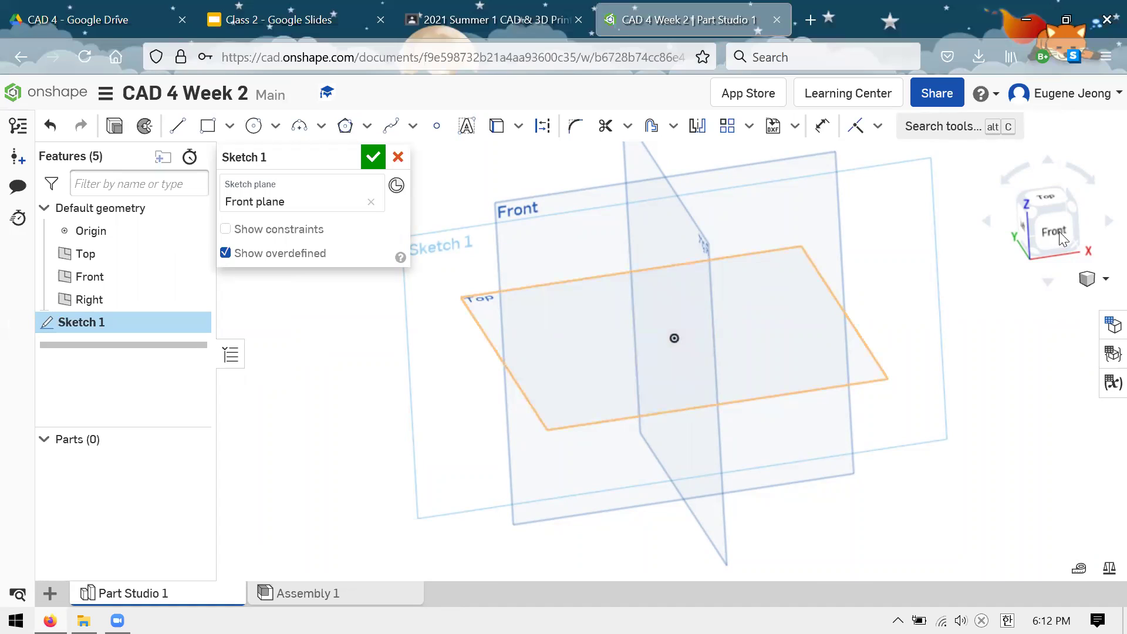
pyautogui.press('n')
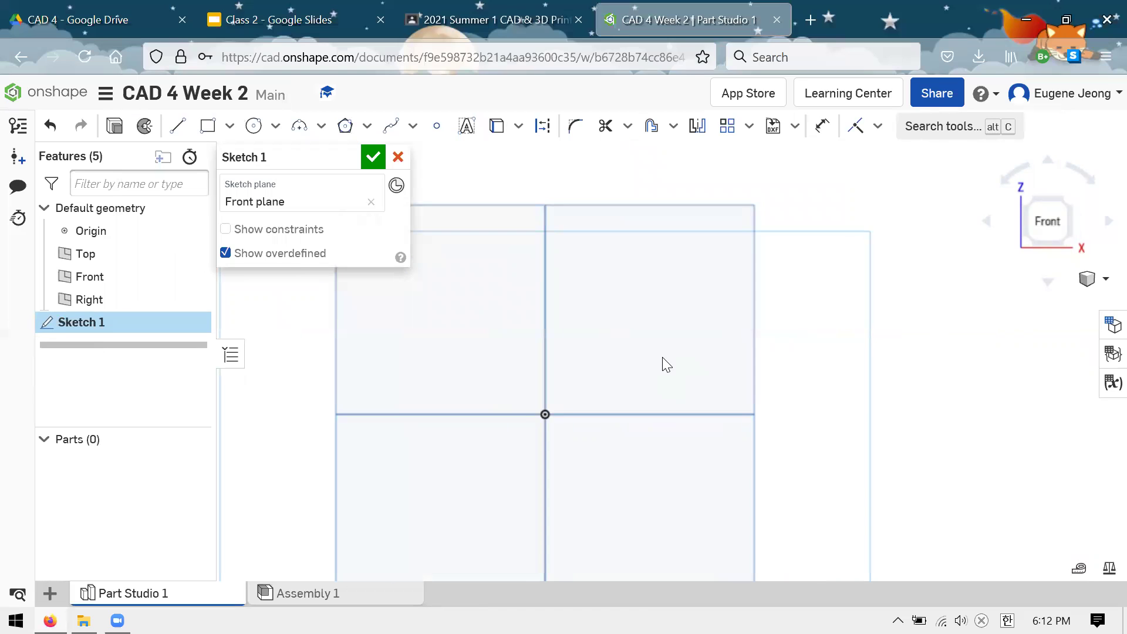
pyautogui.hotkey('ctrl', 't')
# Search images for 'tier cake' and preview the three-tier combed buttercream wedding cake
pyautogui.write('tier cake')
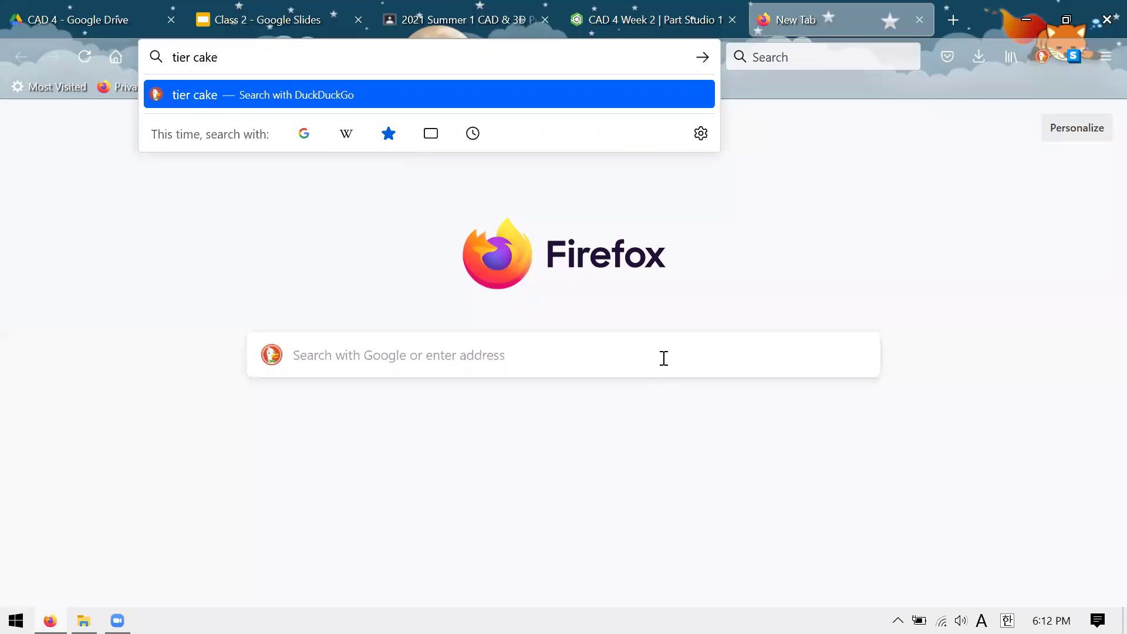
pyautogui.press('Return')
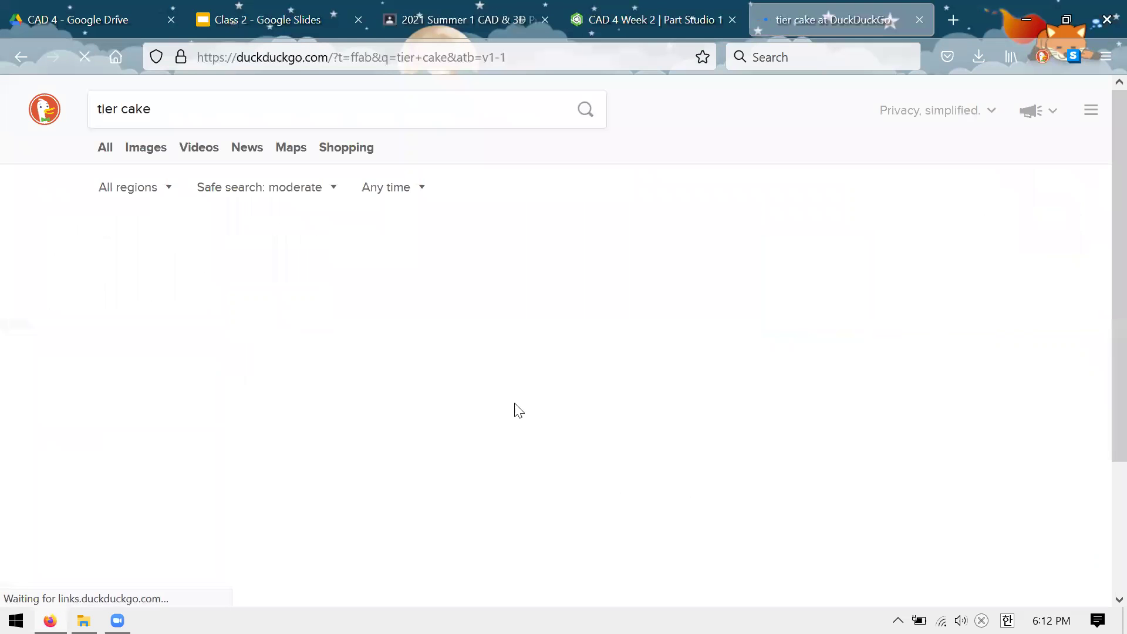
pyautogui.click(139, 148)
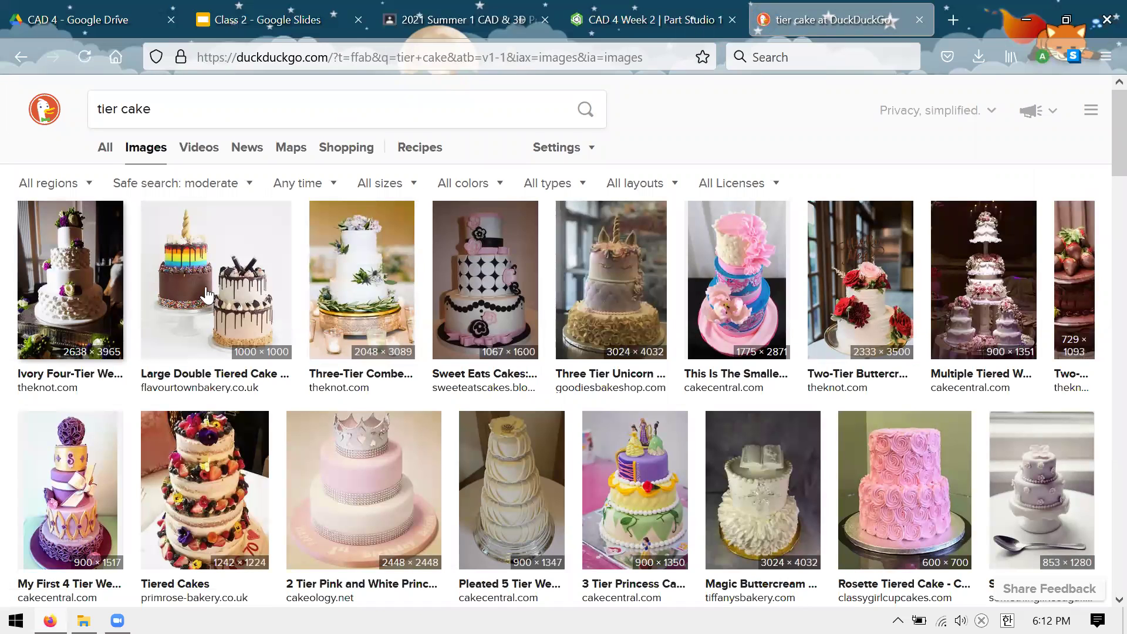
pyautogui.click(322, 271)
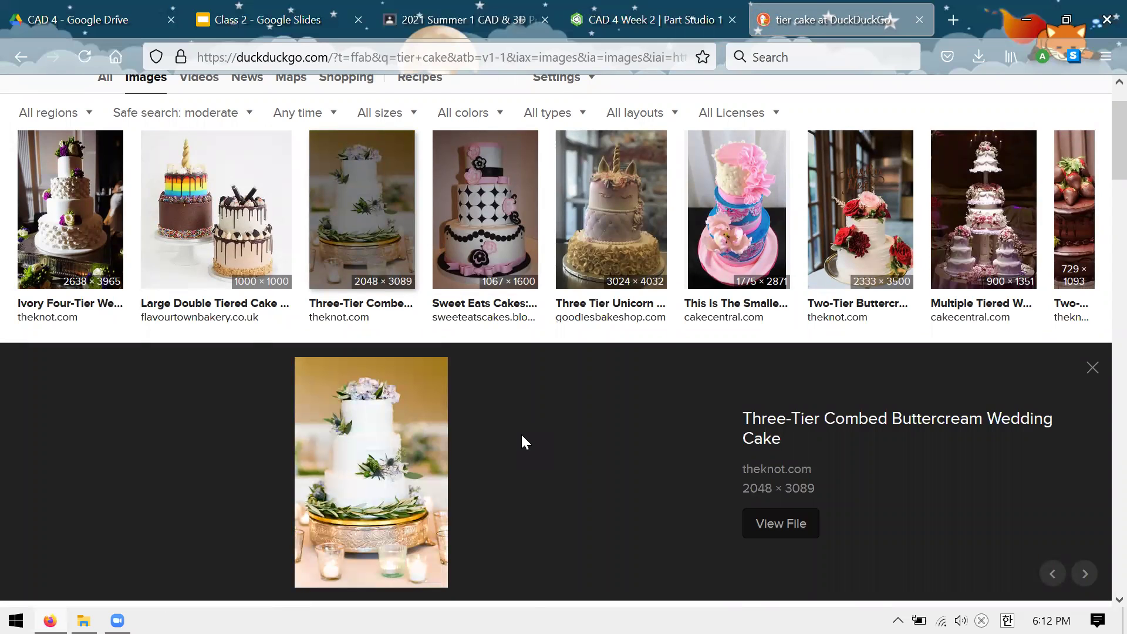
pyautogui.scroll(-3, 517, 418)
pyautogui.scroll(4, 518, 419)
pyautogui.scroll(-3, 516, 262)
pyautogui.scroll(-3, 517, 262)
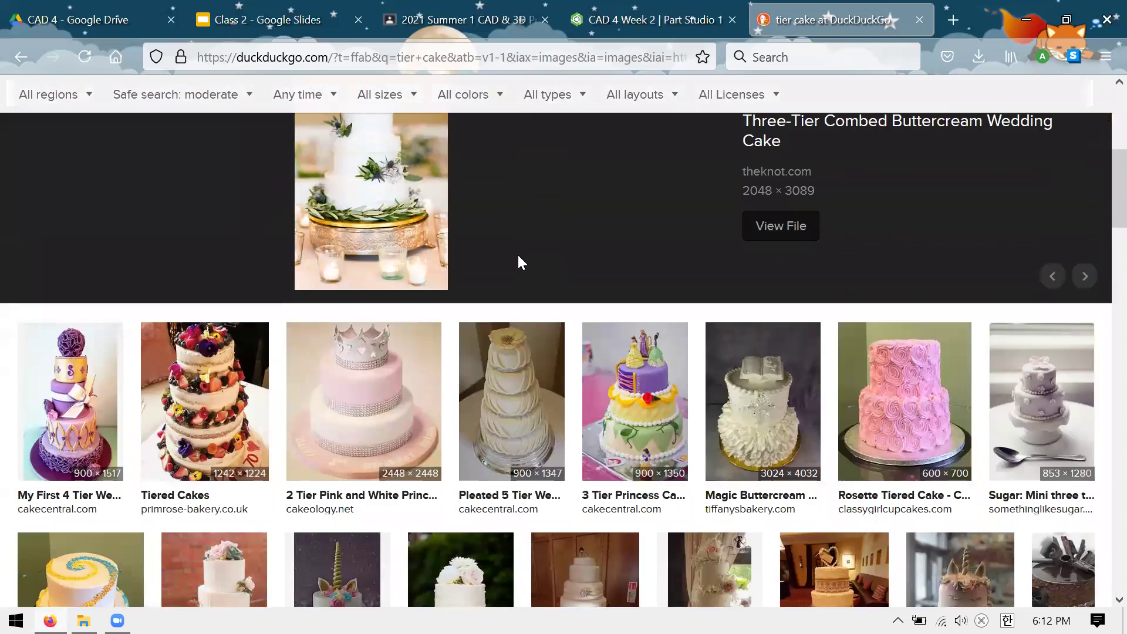
pyautogui.scroll(3, 518, 261)
pyautogui.scroll(3, 516, 263)
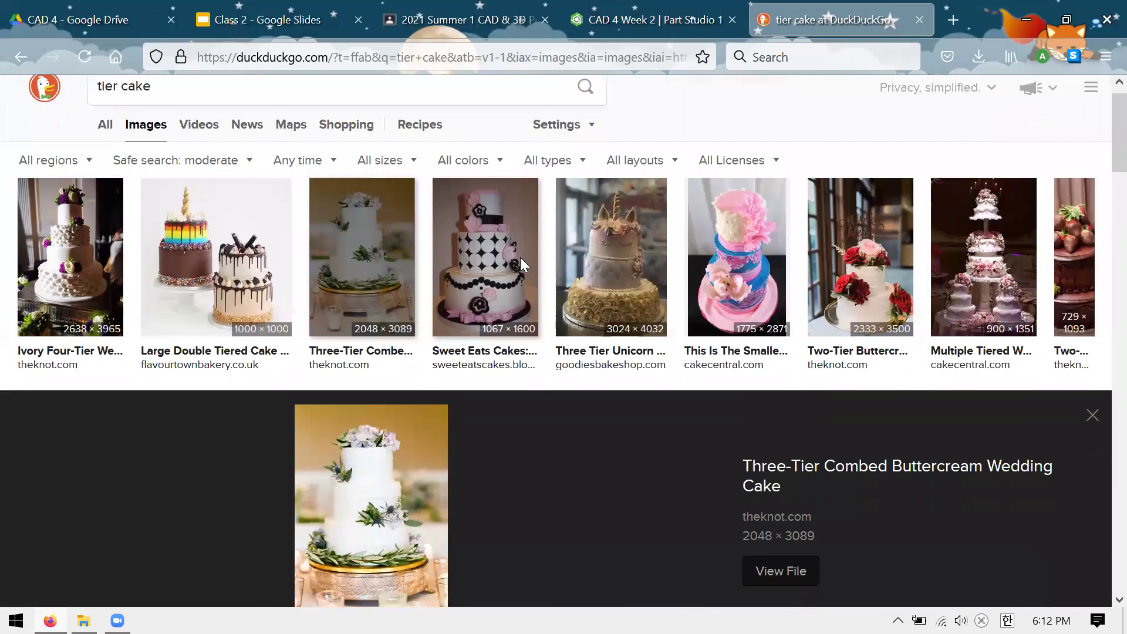
pyautogui.scroll(-3, 523, 264)
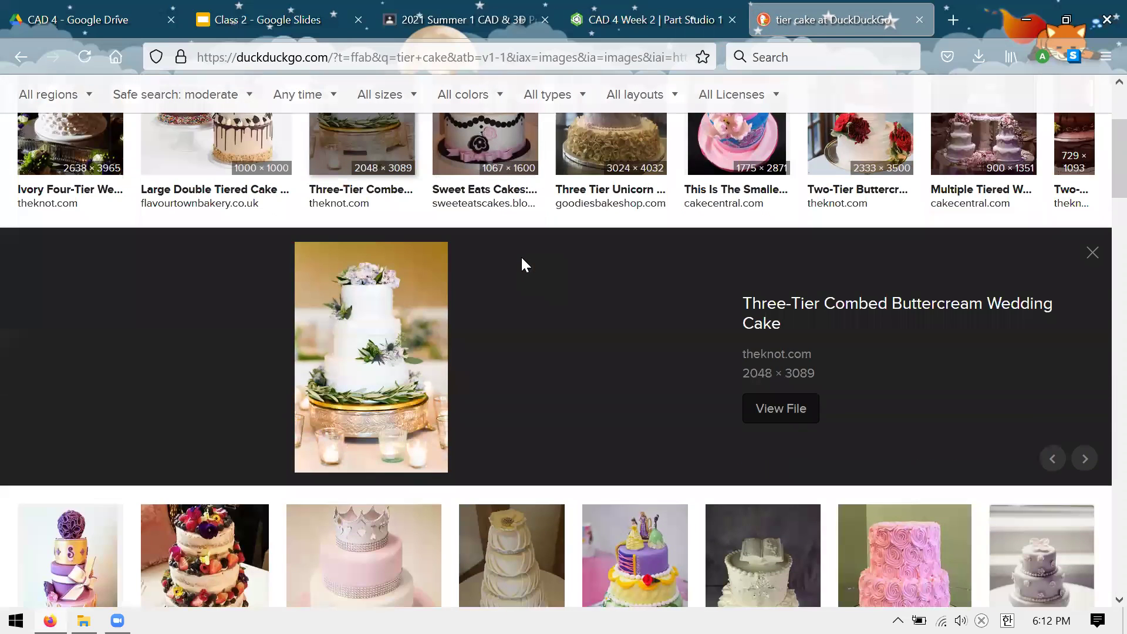
# Draw a closed three-step line profile rising from the origin on the Front-plane sketch
pyautogui.click(920, 20)
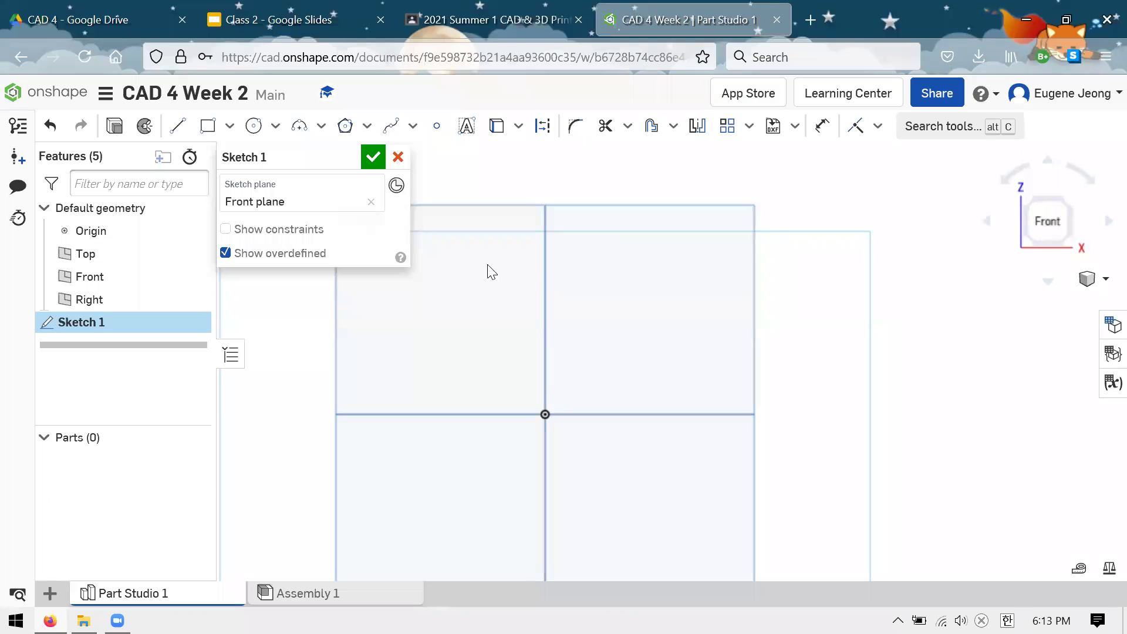
pyautogui.click(177, 125)
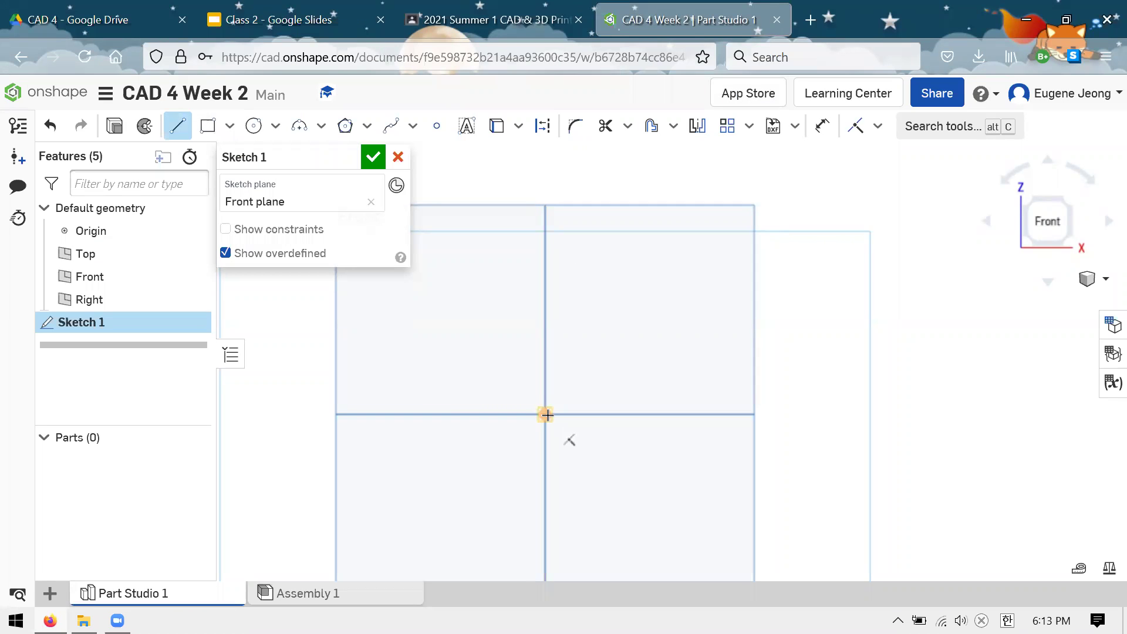
pyautogui.click(545, 171)
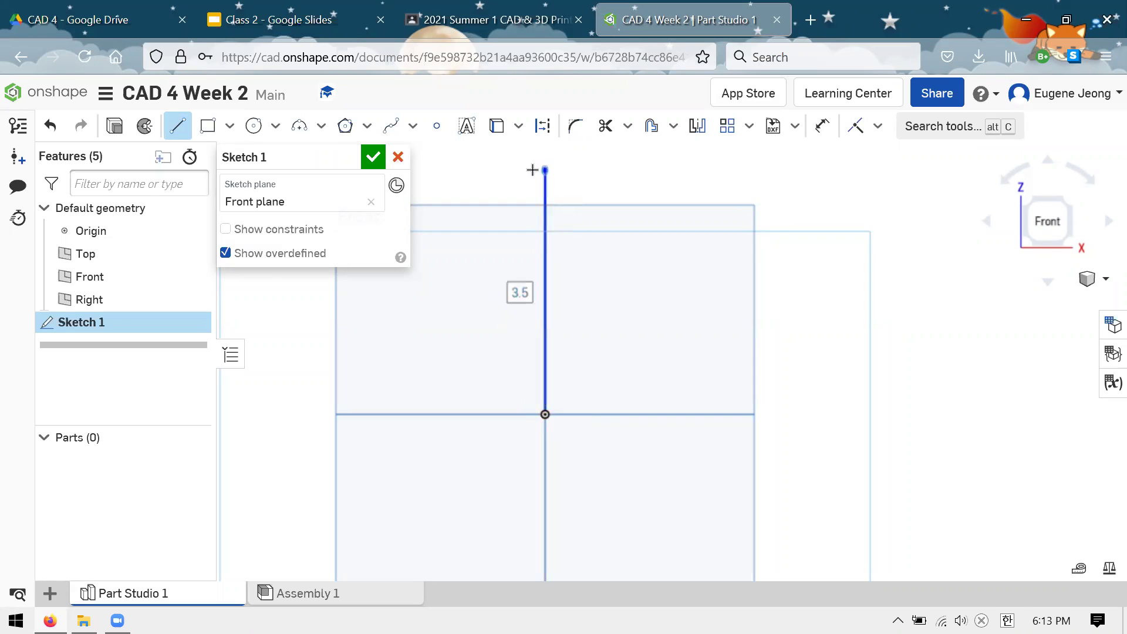
pyautogui.click(646, 170)
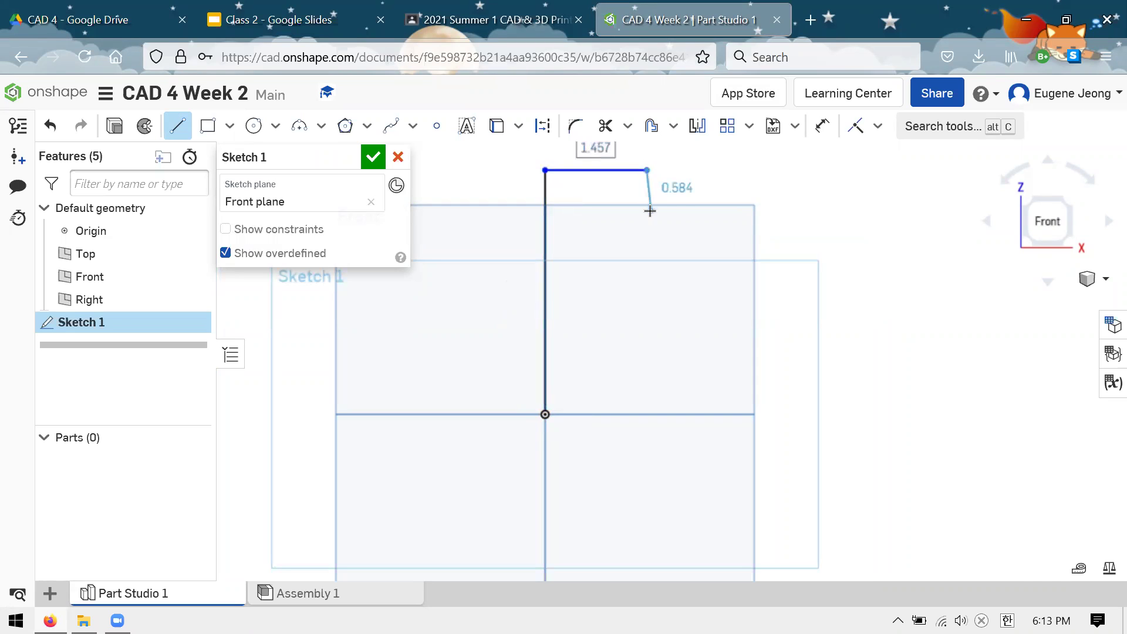
pyautogui.click(677, 226)
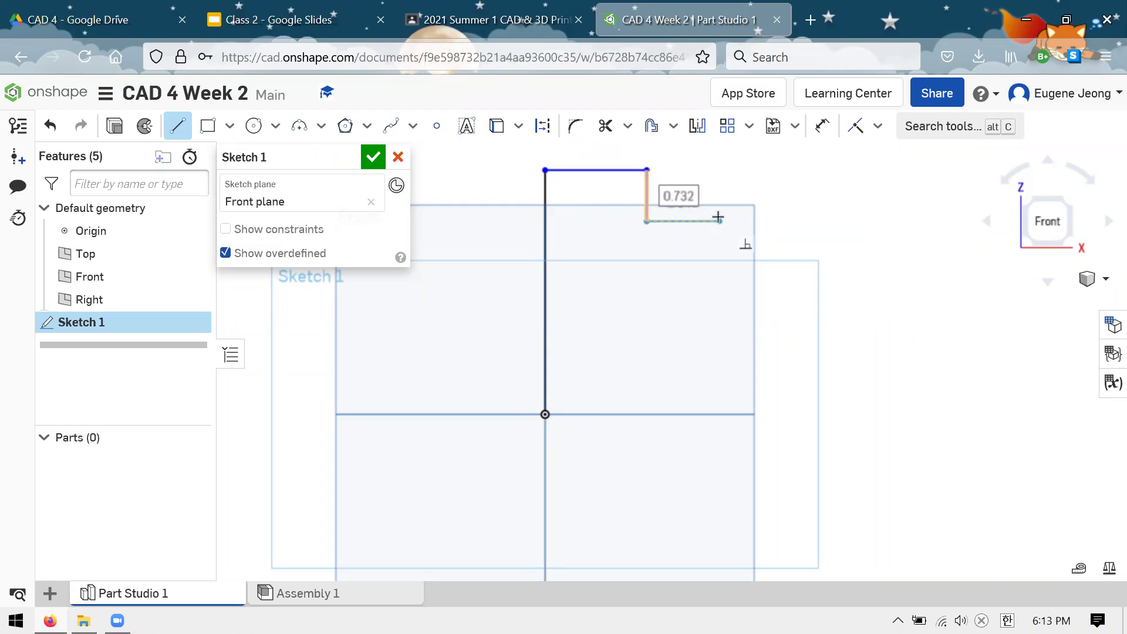
pyautogui.click(718, 220)
pyautogui.scroll(2, 719, 218)
pyautogui.scroll(-3, 589, 234)
pyautogui.scroll(2, 659, 281)
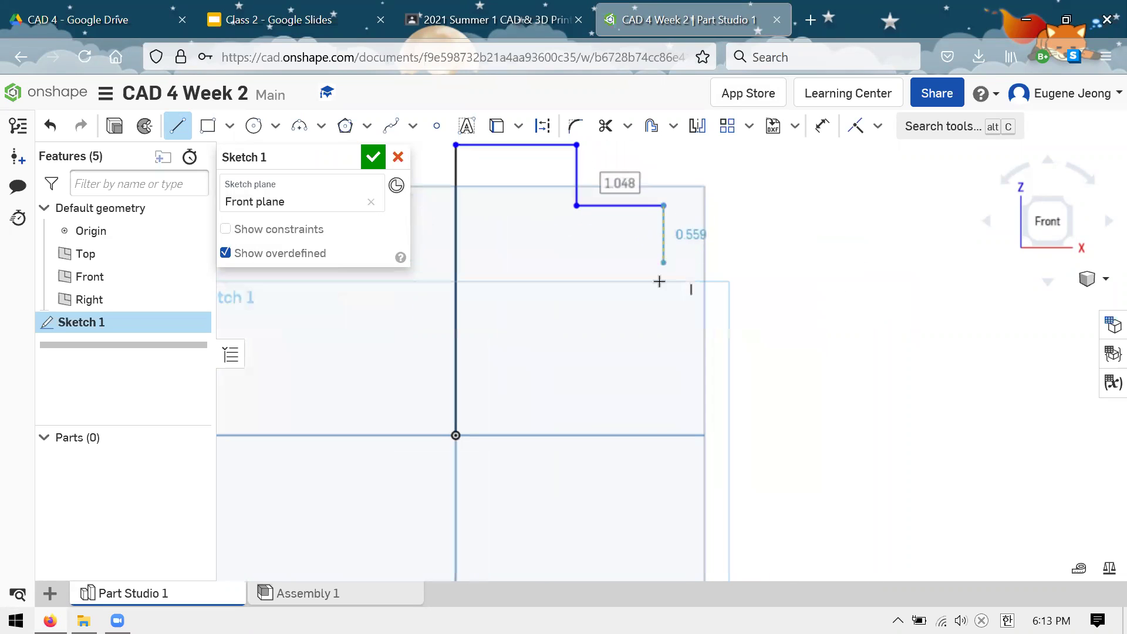
pyautogui.click(663, 287)
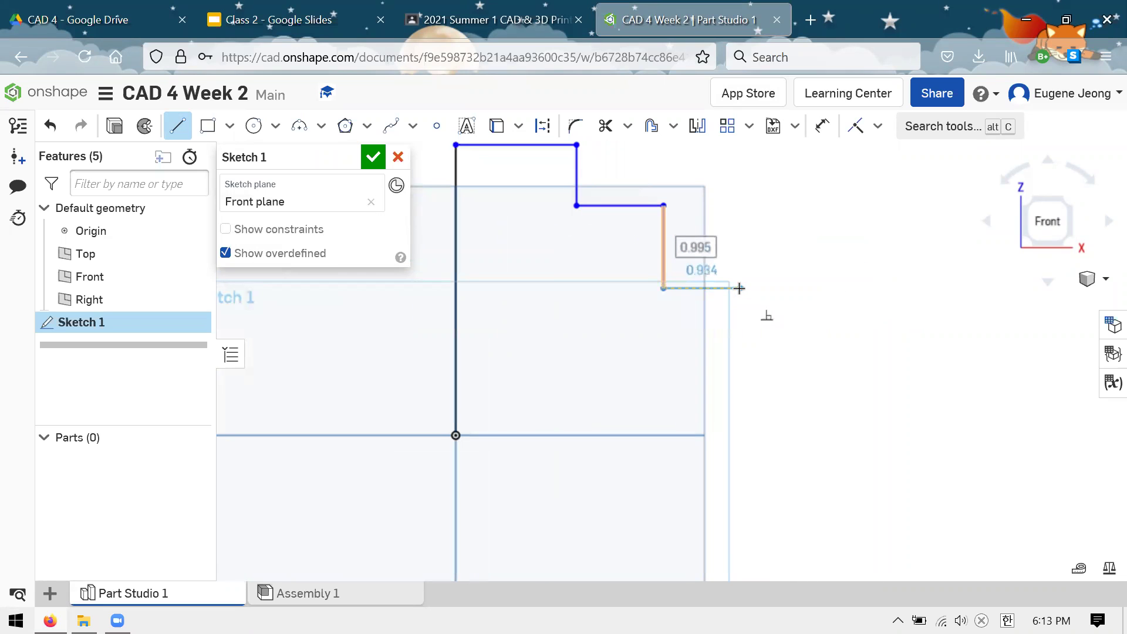
pyautogui.click(740, 287)
pyautogui.click(741, 435)
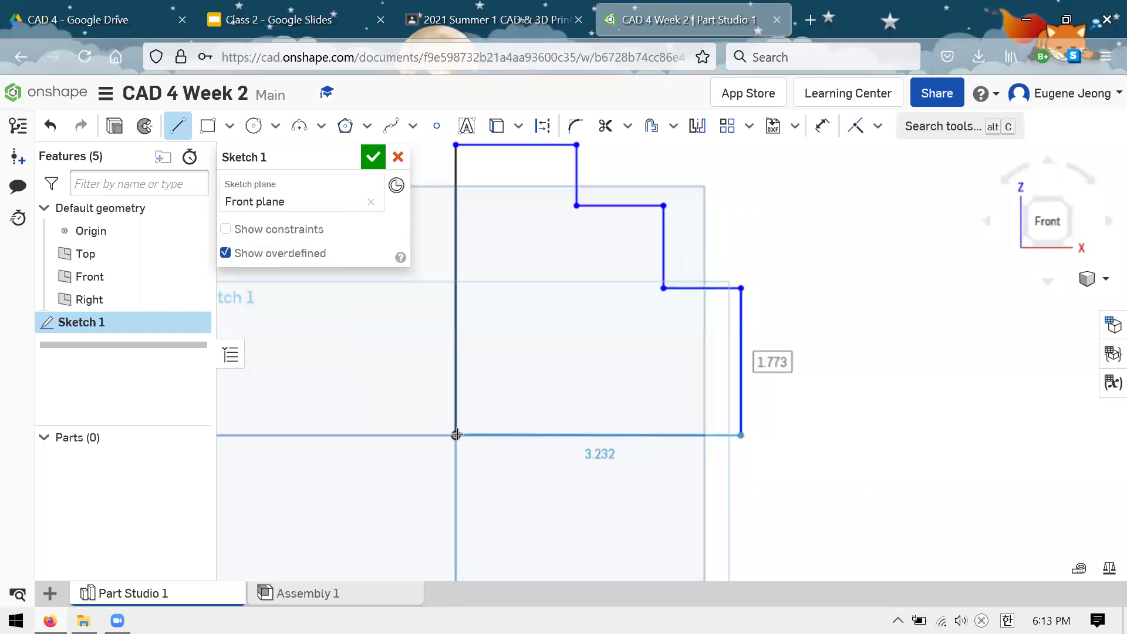
pyautogui.click(456, 435)
pyautogui.press('Escape')
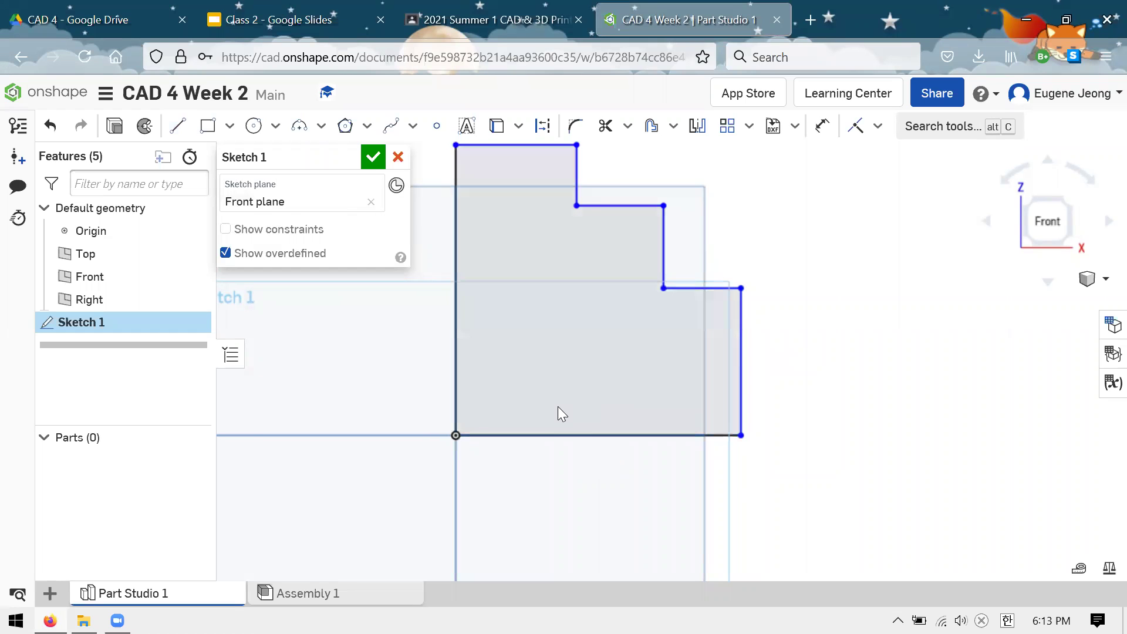
# Drag the bottom, middle and top steps lower into place and finish Sketch 1
pyautogui.scroll(-3, 553, 408)
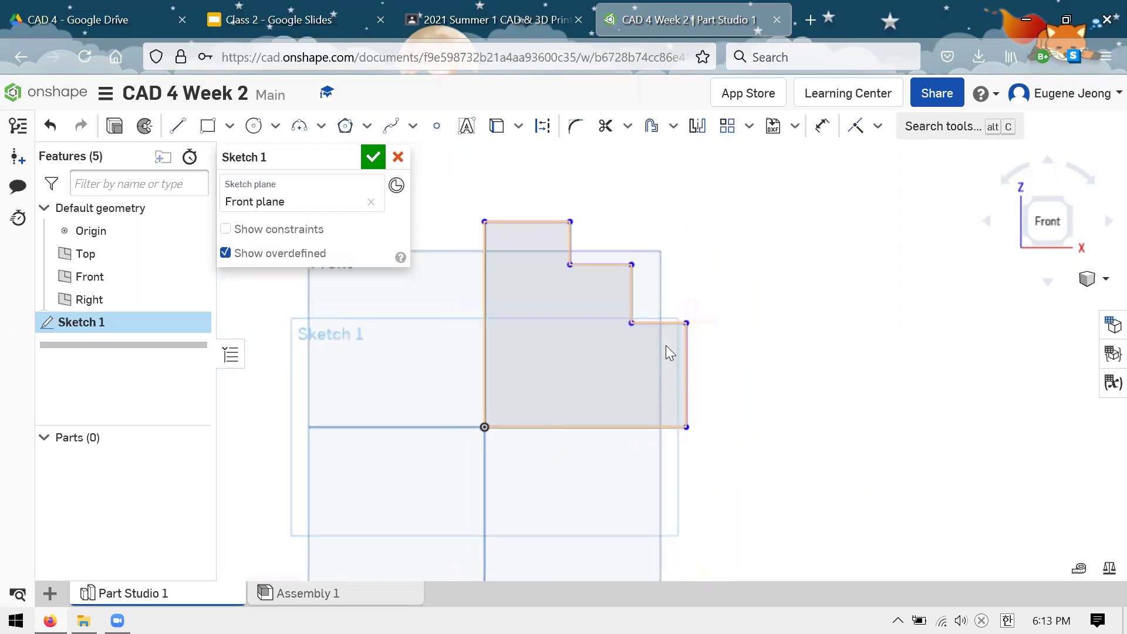
pyautogui.scroll(3, 665, 345)
pyautogui.doubleClick(666, 314)
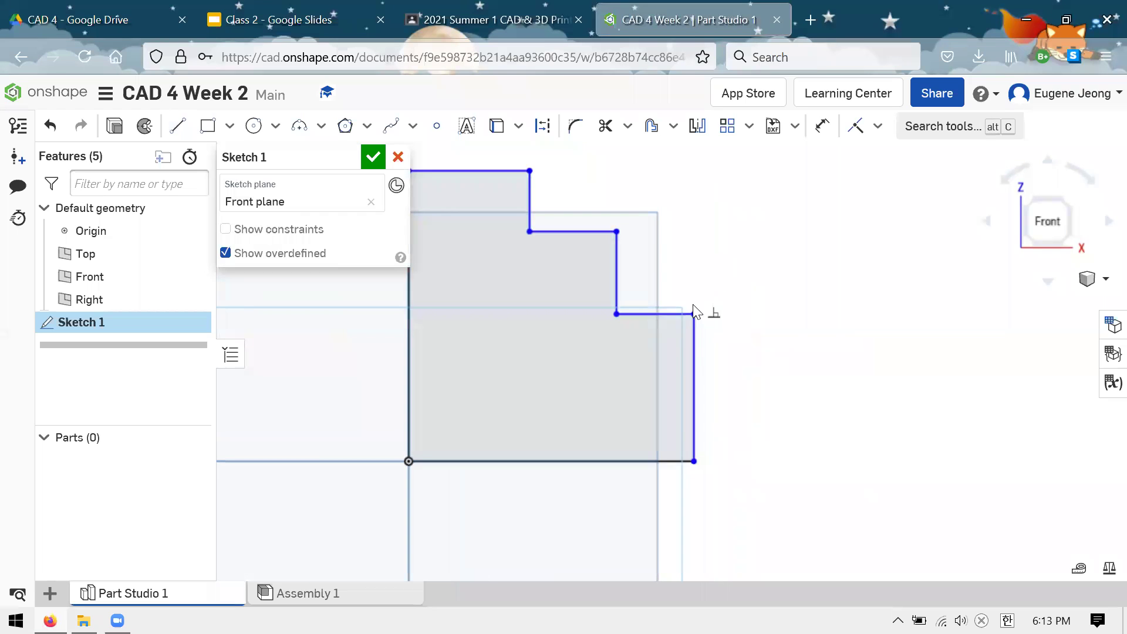
pyautogui.press('Escape')
pyautogui.moveTo(669, 329); pyautogui.dragTo(668, 387)
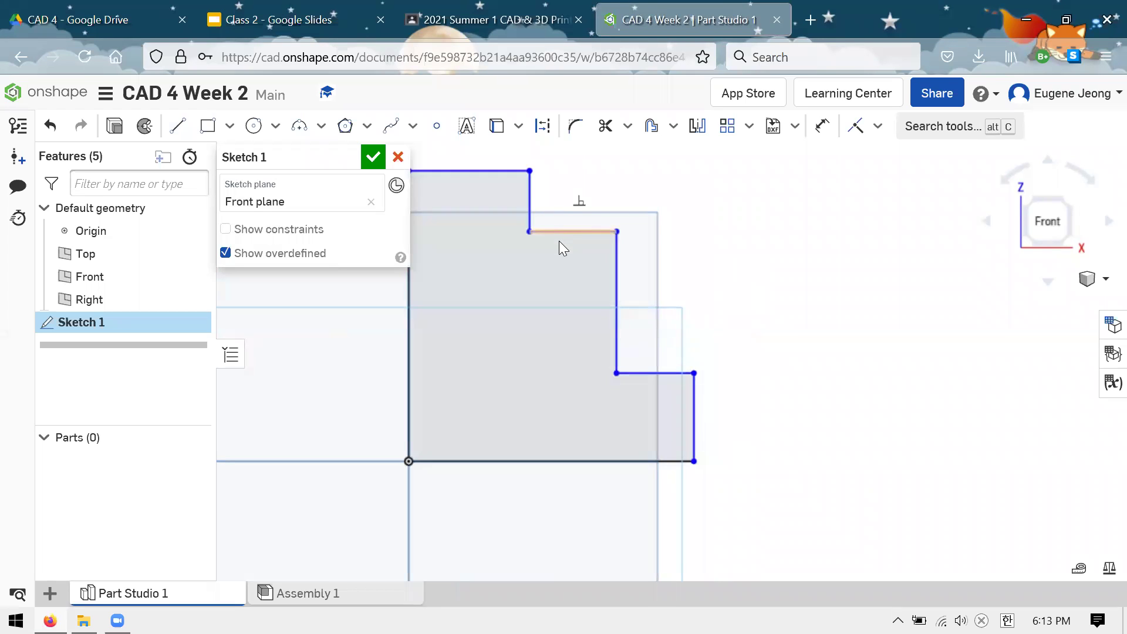
pyautogui.moveTo(560, 242); pyautogui.dragTo(561, 284)
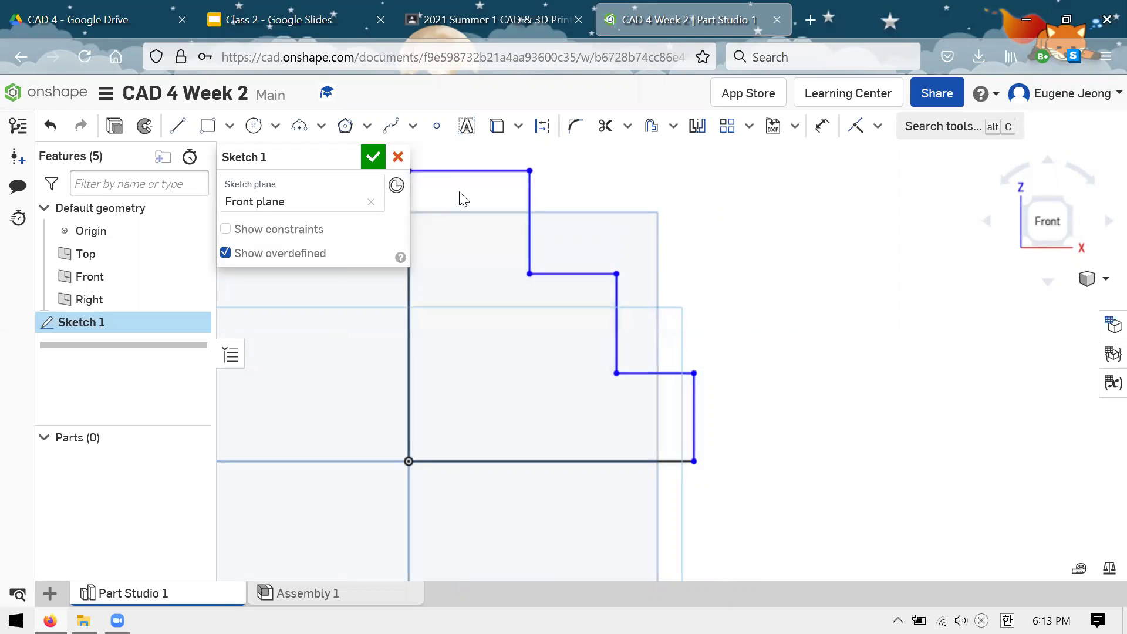
pyautogui.moveTo(464, 199); pyautogui.dragTo(459, 195)
pyautogui.click(373, 156)
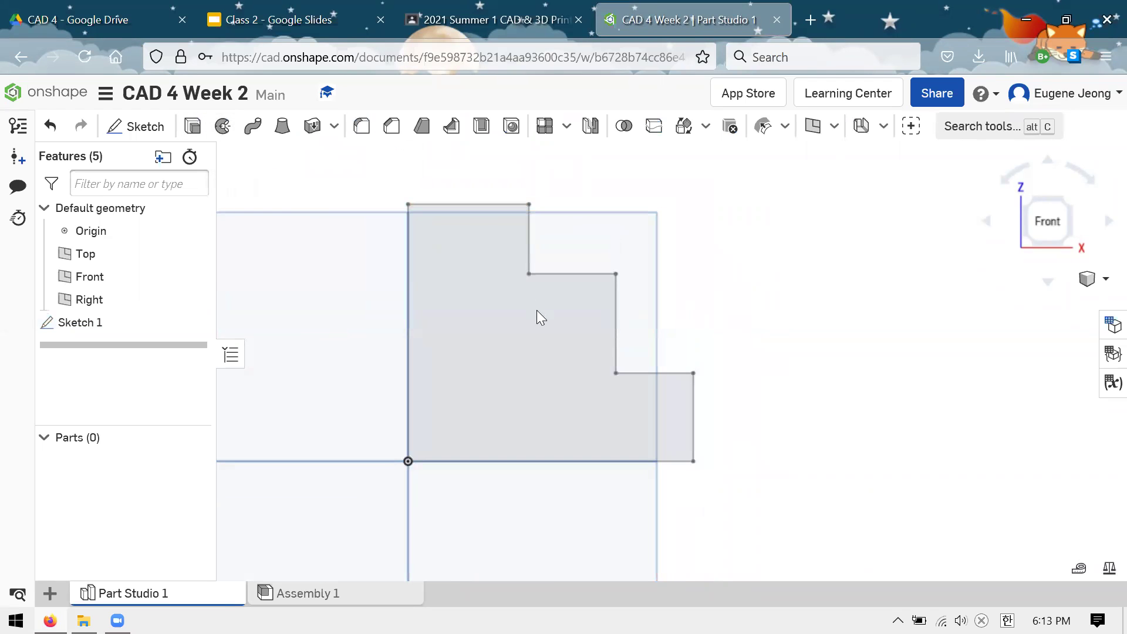
# Revolve the stepped sketch about its vertical edge to create the three-tier cake Part 1
pyautogui.hotkey('shift', 'w')
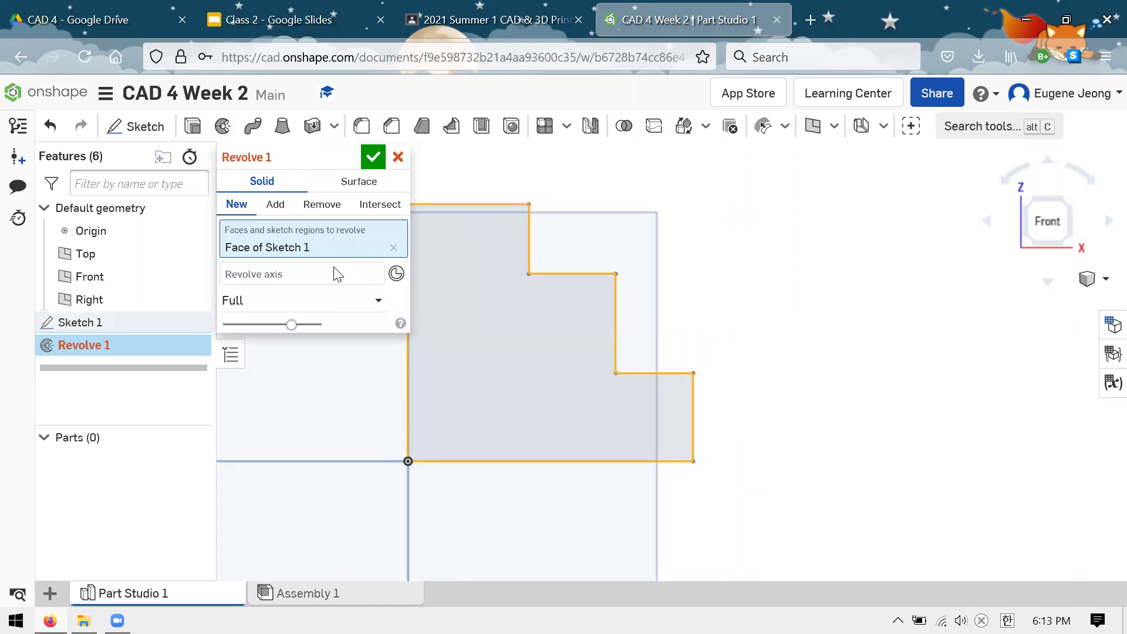
pyautogui.click(338, 274)
pyautogui.scroll(-2, 600, 269)
pyautogui.click(464, 311)
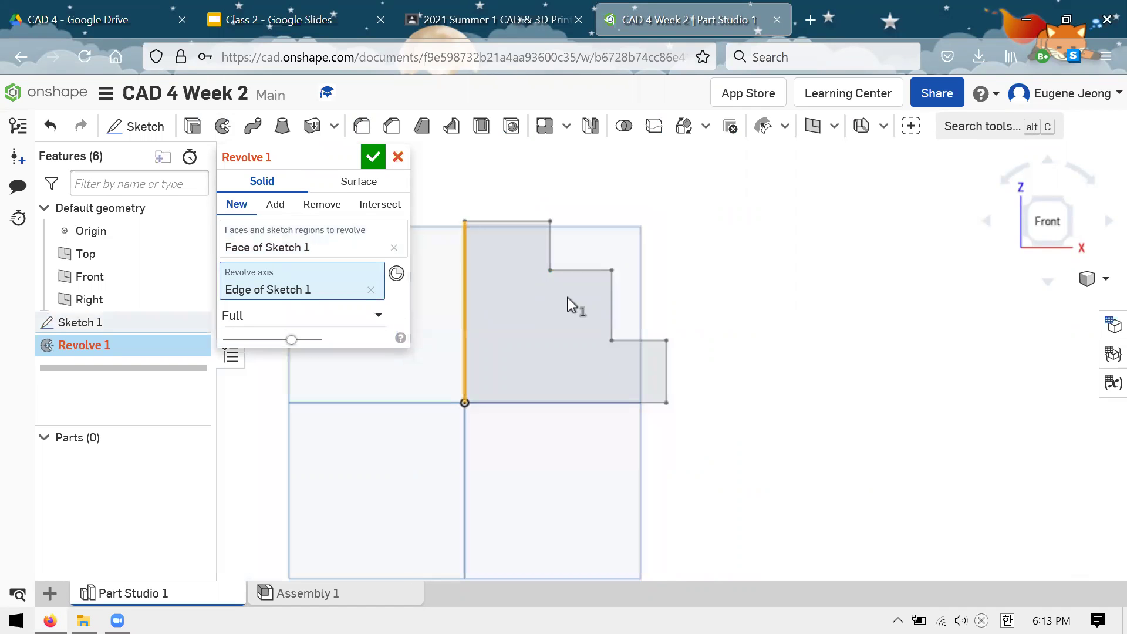
pyautogui.scroll(-2, 709, 322)
pyautogui.scroll(3, 675, 328)
pyautogui.scroll(-3, 587, 300)
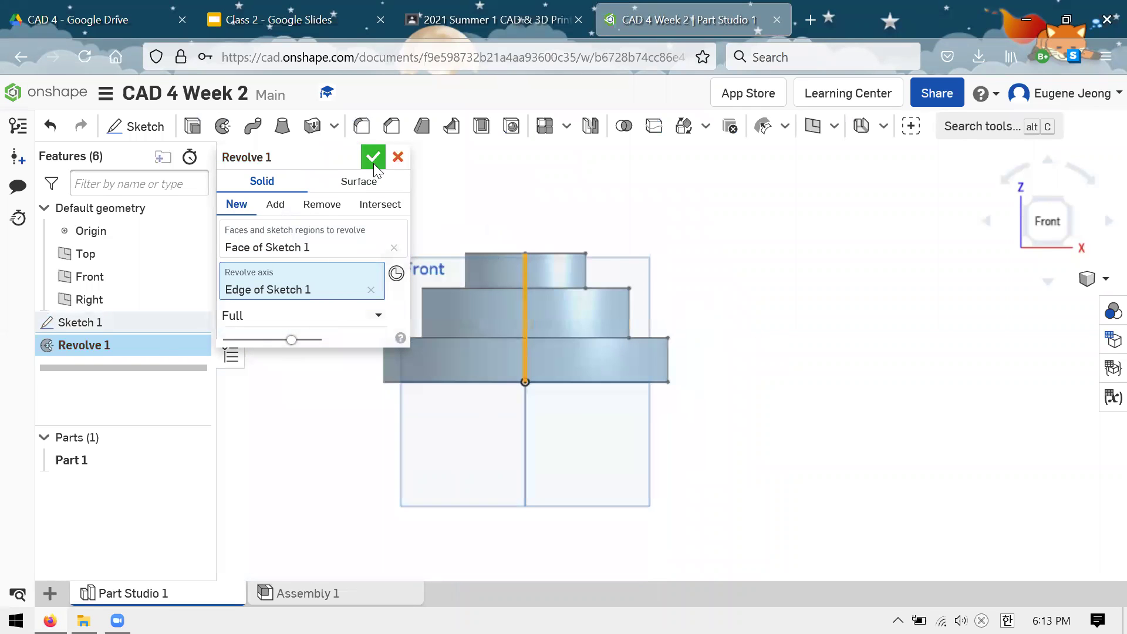
pyautogui.click(374, 170)
# View the cake isometrically and orbit around it, then switch to the class slide presentation
pyautogui.hotkey('shift', '7')
pyautogui.moveTo(655, 264); pyautogui.dragTo(444, 353, button='right')
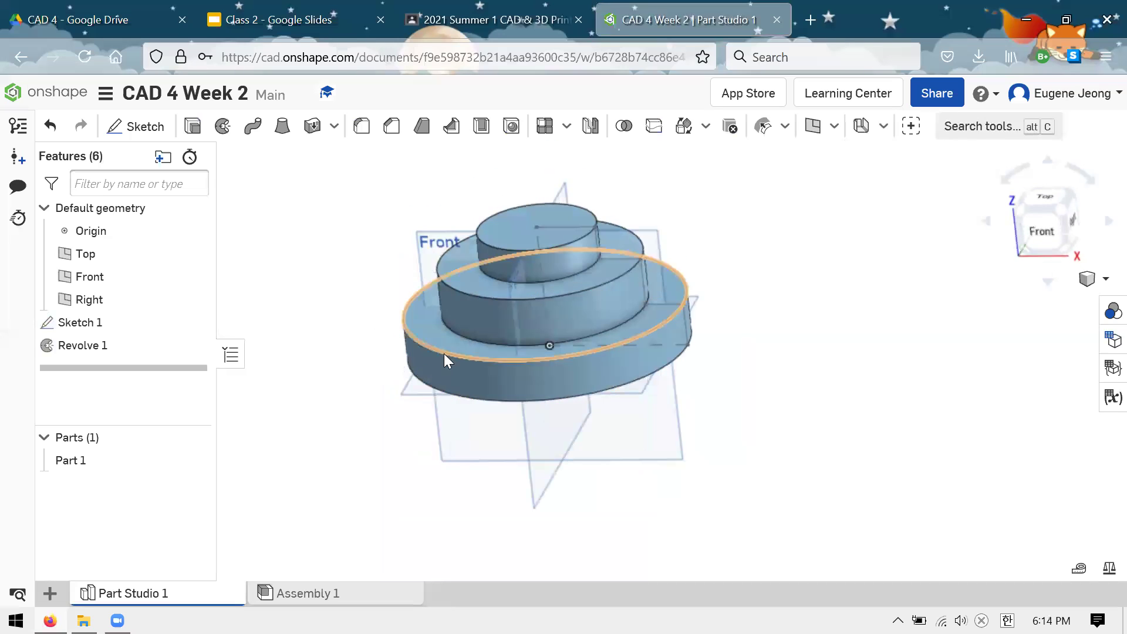
pyautogui.click(102, 350)
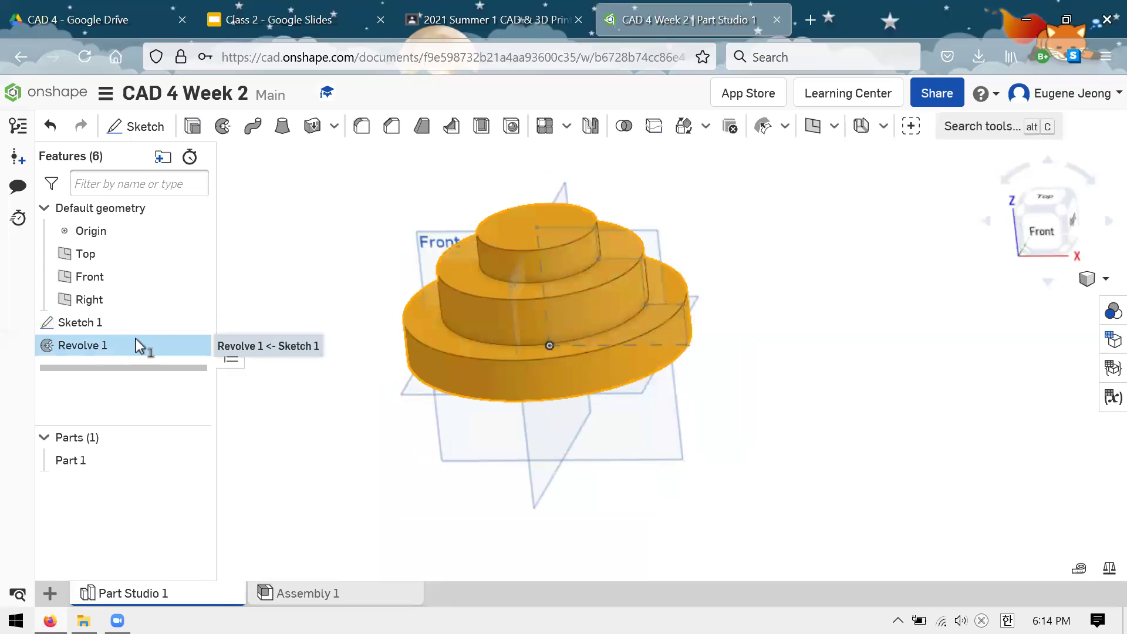
pyautogui.click(292, 290)
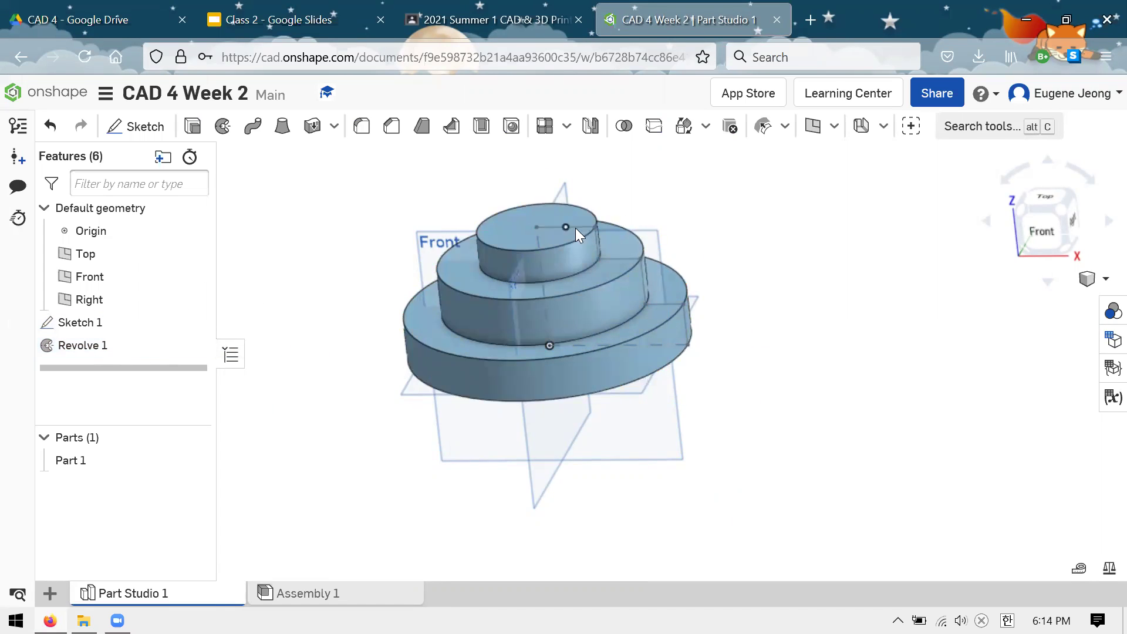
pyautogui.scroll(3, 575, 229)
pyautogui.scroll(-3, 540, 319)
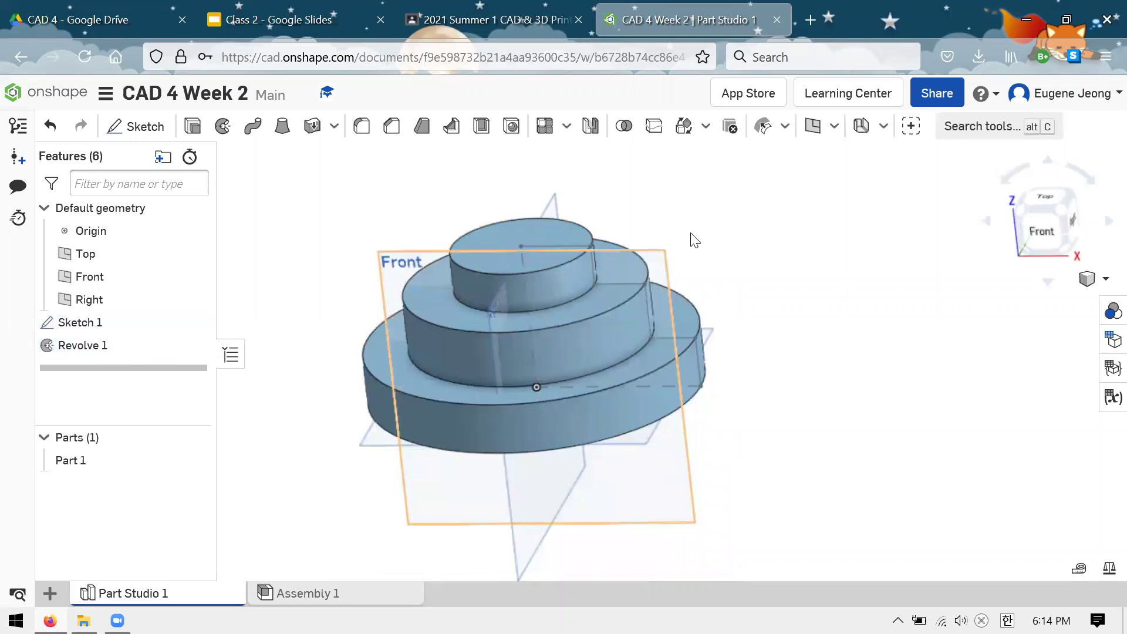
pyautogui.moveTo(675, 252); pyautogui.dragTo(664, 284, button='right')
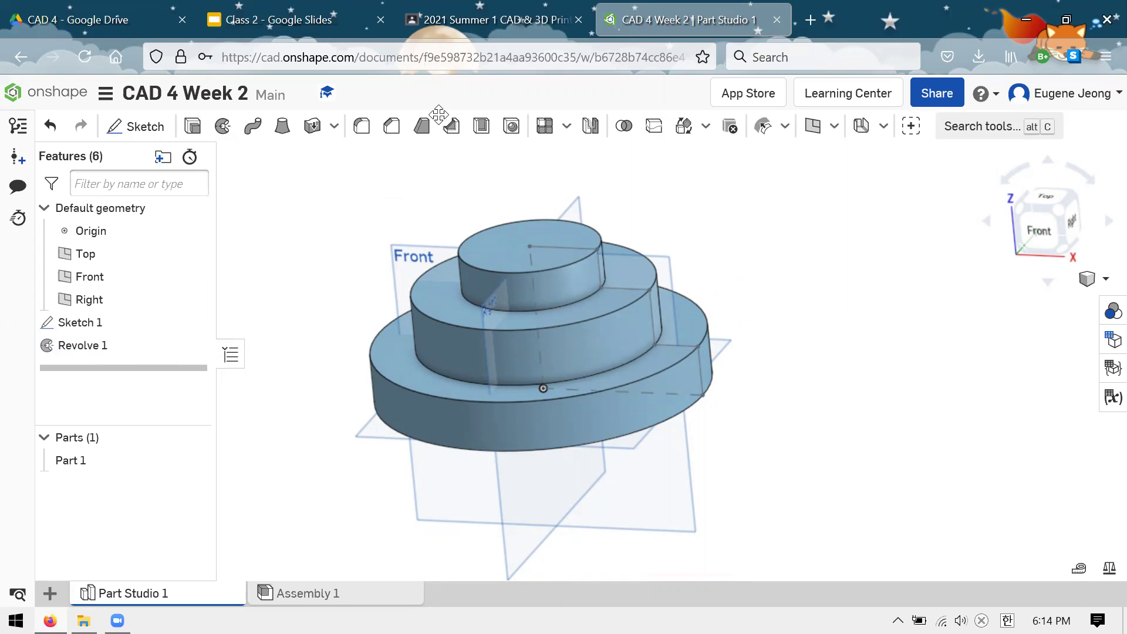
pyautogui.click(288, 20)
pyautogui.scroll(-3, 130, 245)
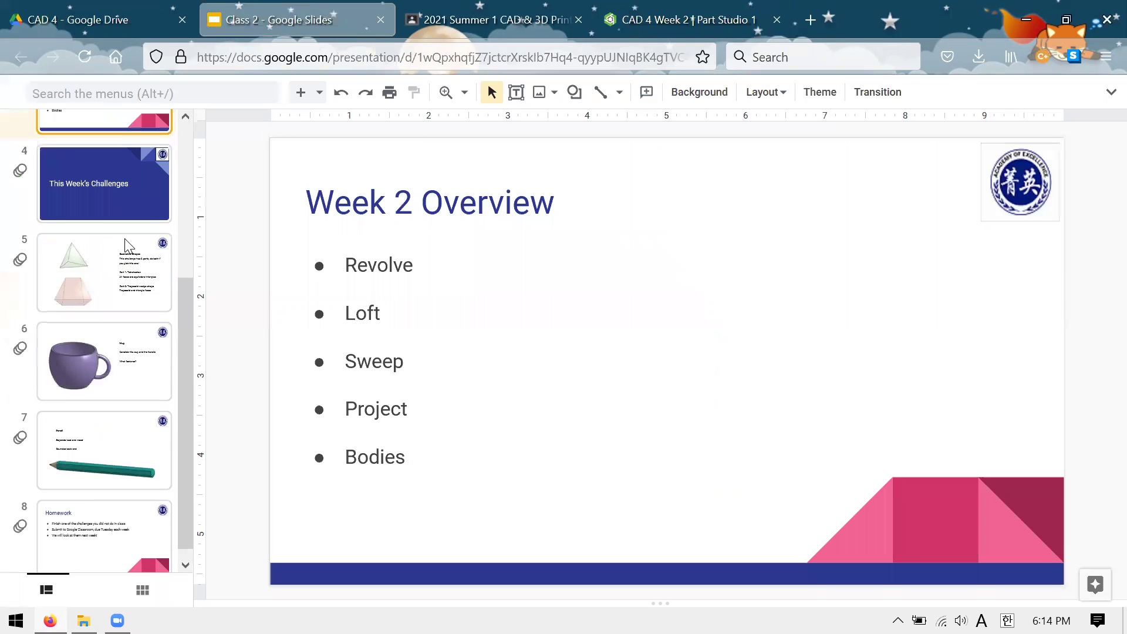
# Flip back and forth between the mug and pencil challenge slides
pyautogui.click(107, 368)
pyautogui.click(94, 406)
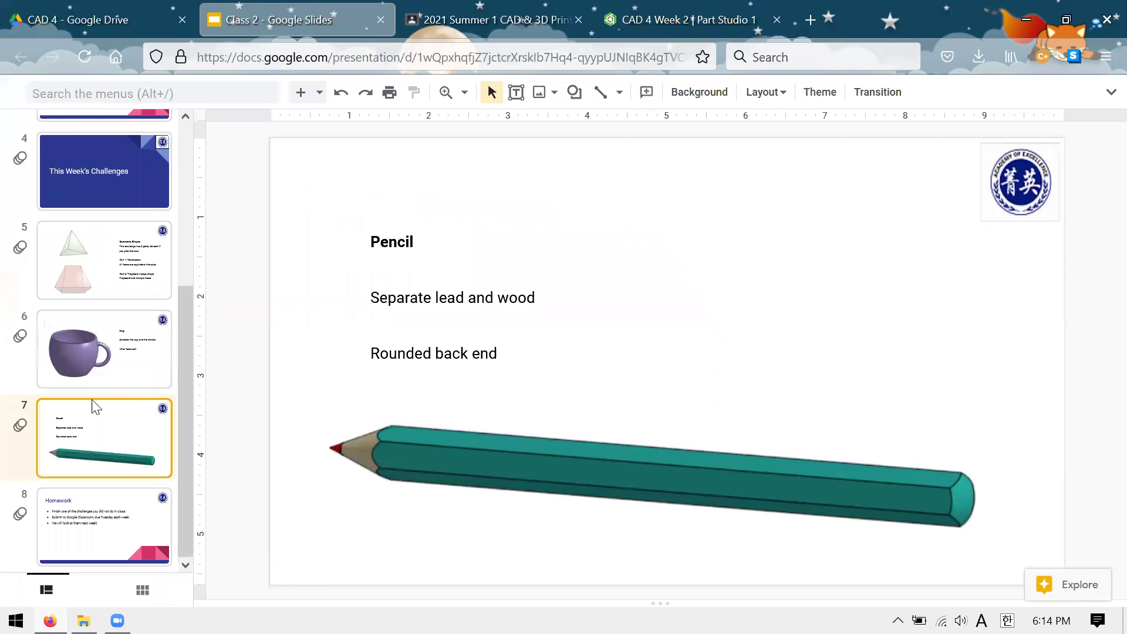
pyautogui.press('Up')
pyautogui.press('Down')
pyautogui.press('Up')
pyautogui.press('Down')
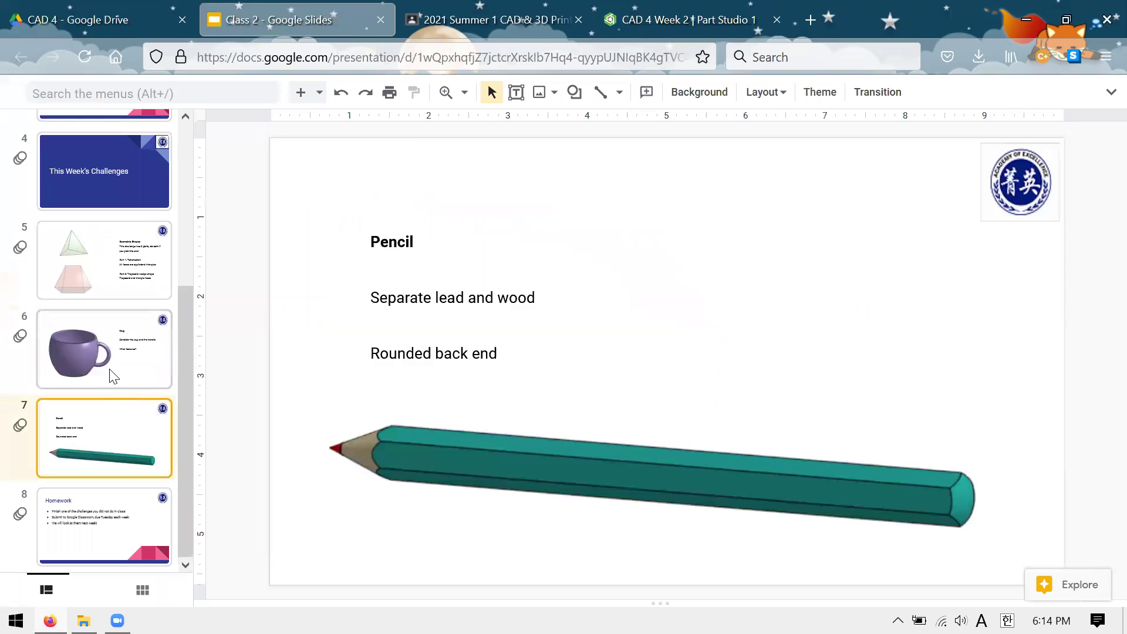
pyautogui.click(115, 353)
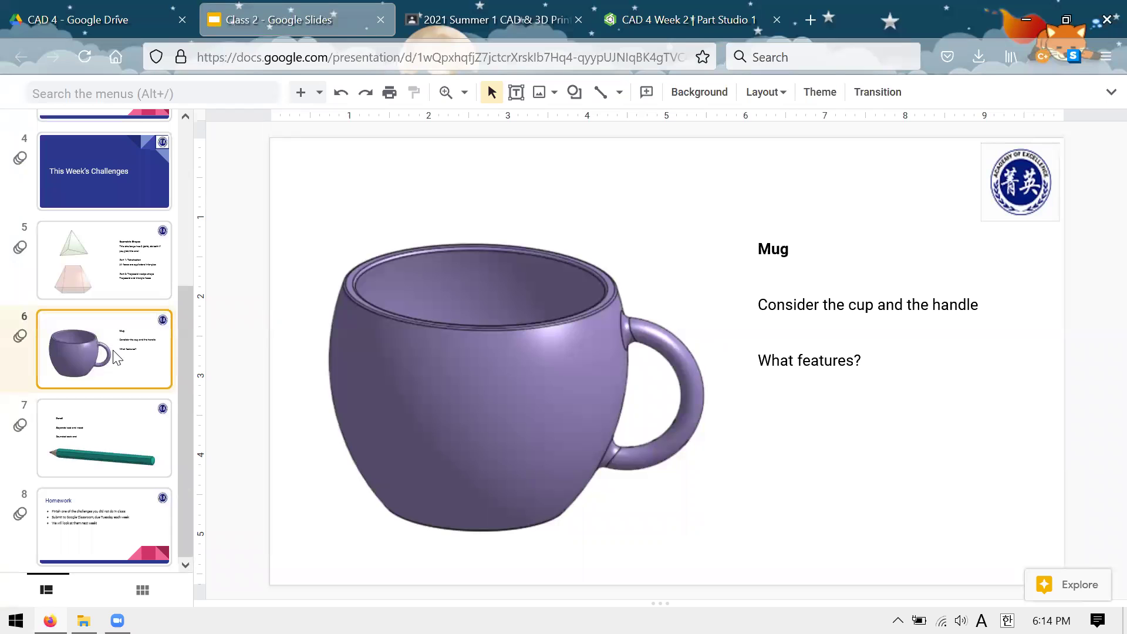
pyautogui.click(118, 422)
# Return to the Week 2 Overview slide, then go back to the Onshape Part Studio
pyautogui.scroll(2, 118, 376)
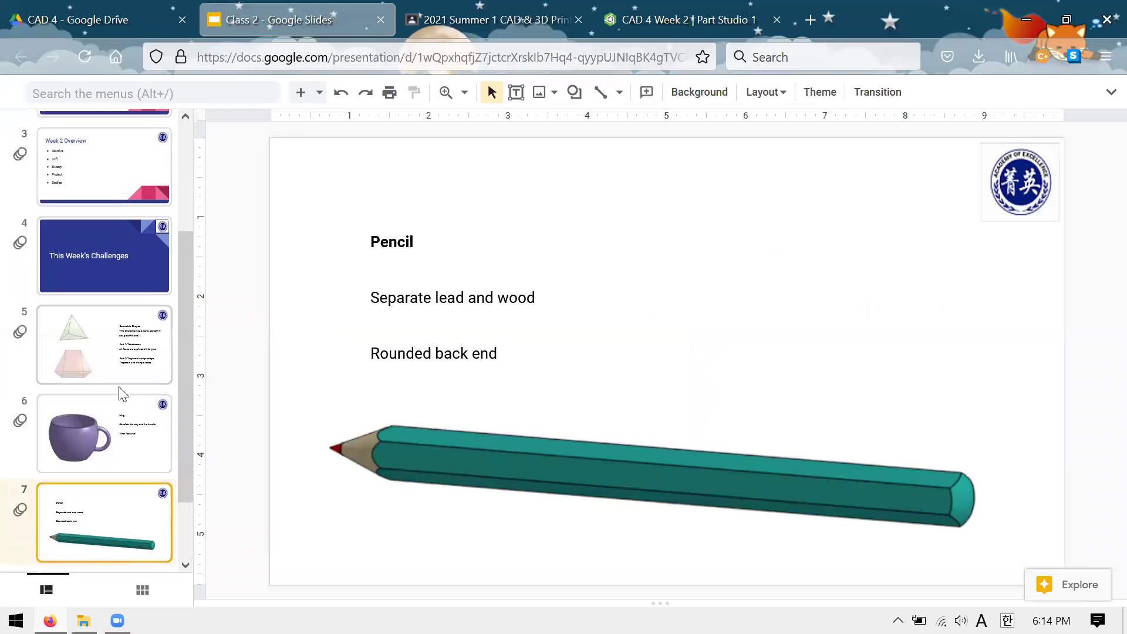
pyautogui.scroll(3, 108, 440)
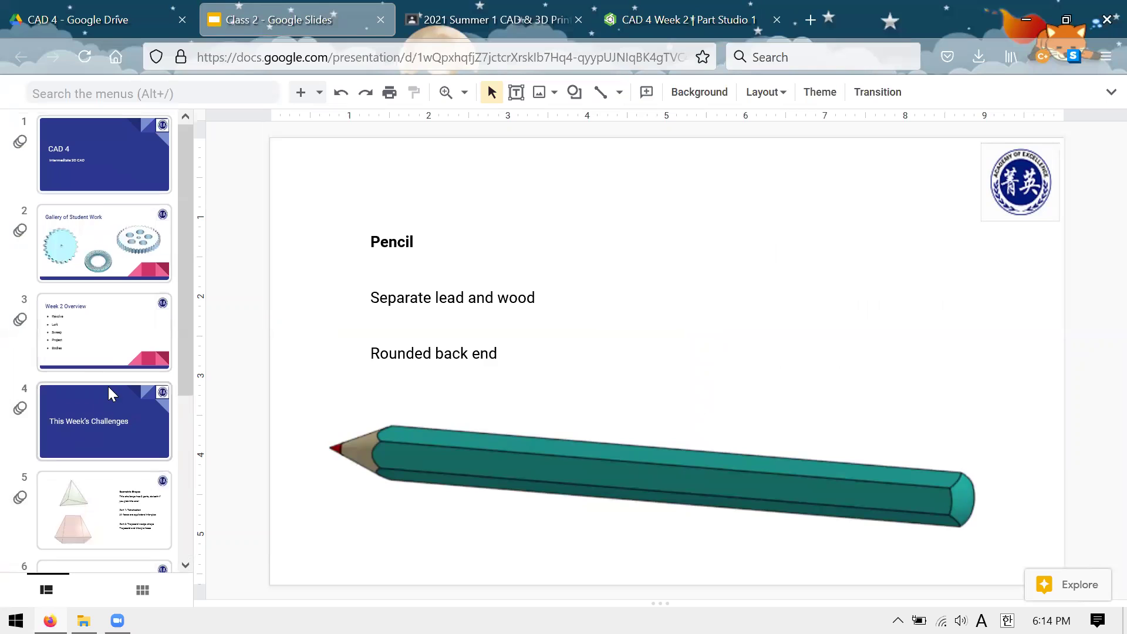
pyautogui.click(109, 338)
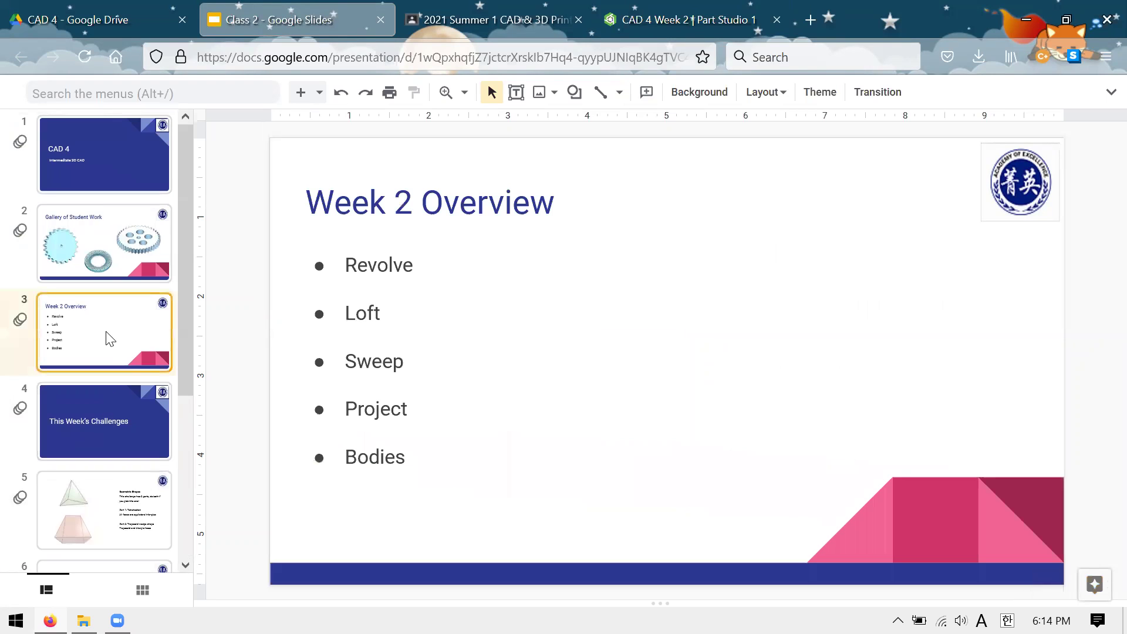
pyautogui.click(678, 7)
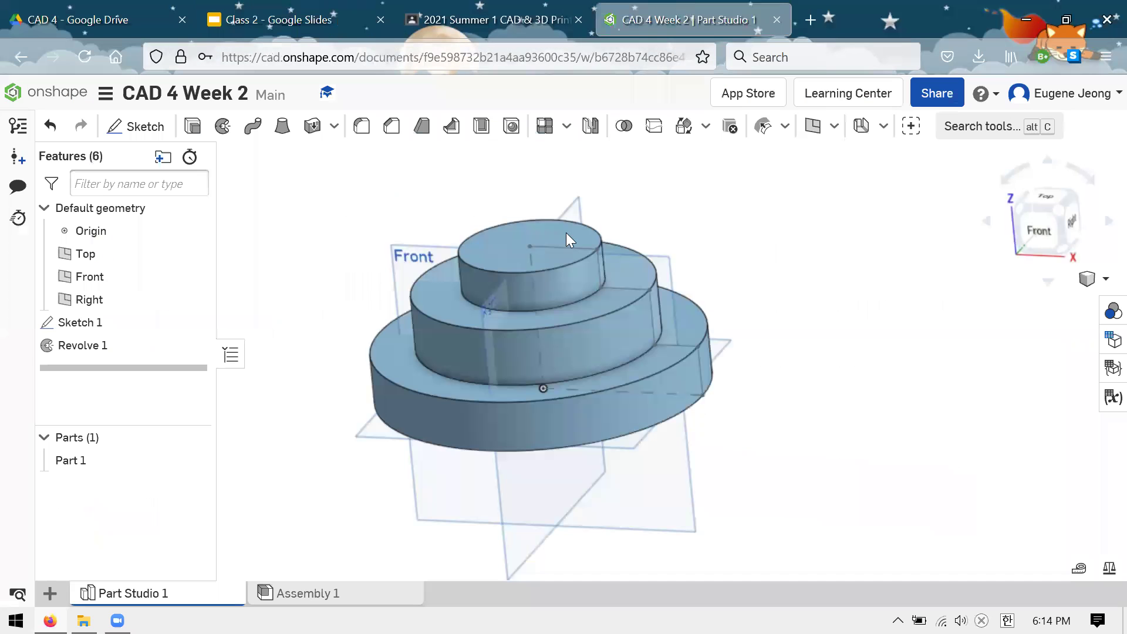
# Delete Revolve 1 and Sketch 1 to clear the Part Studio
pyautogui.click(126, 345)
pyautogui.press('Delete')
pyautogui.click(125, 323)
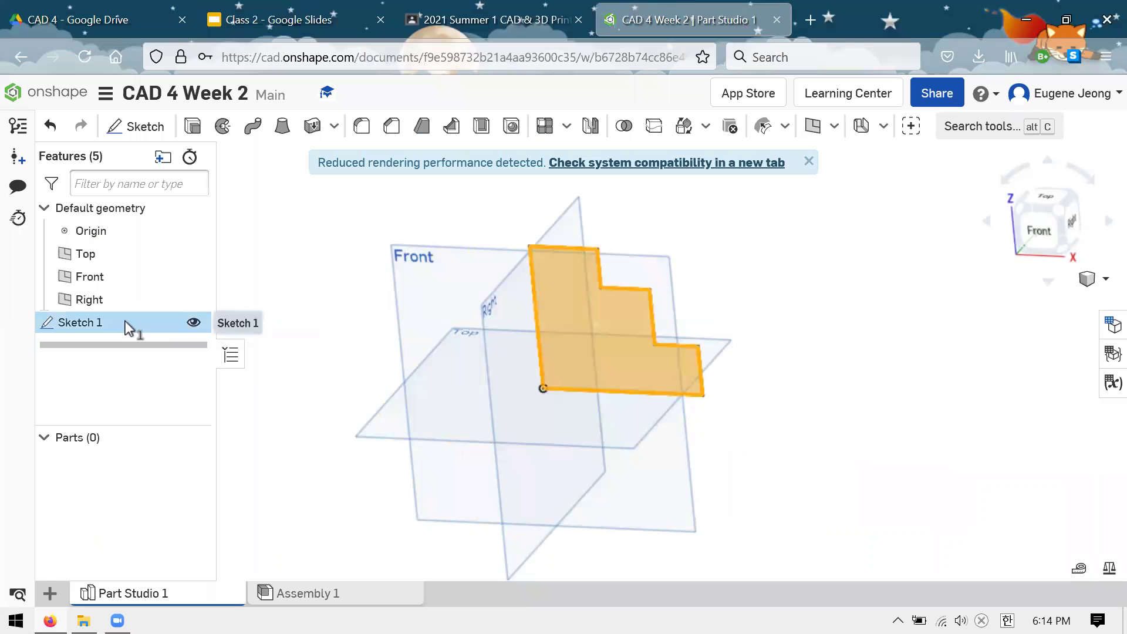
pyautogui.press('Delete')
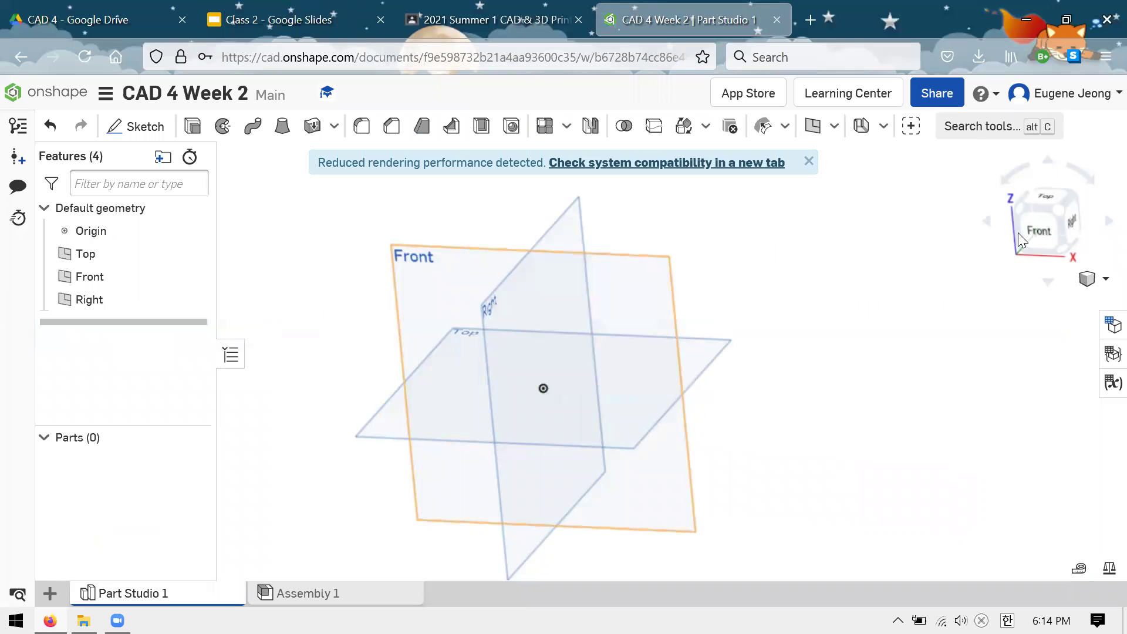
# Orbit the default planes into an isometric view and dismiss the rendering performance notice
pyautogui.press('n')
pyautogui.scroll(3, 488, 359)
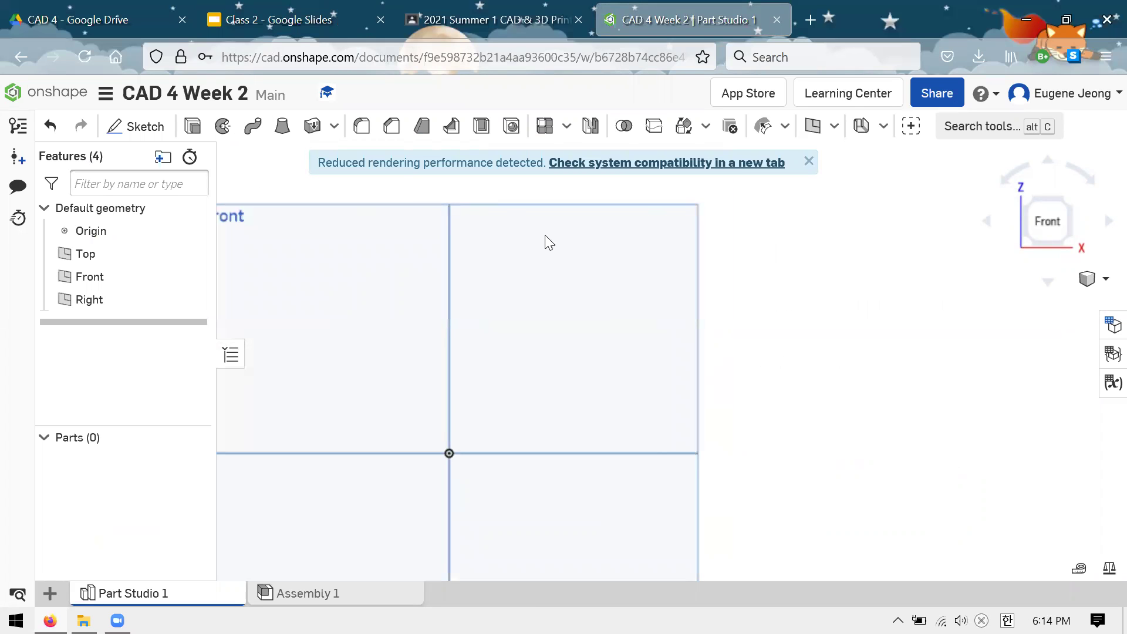
pyautogui.moveTo(549, 242); pyautogui.dragTo(634, 345, button='right')
pyautogui.scroll(-2, 644, 339)
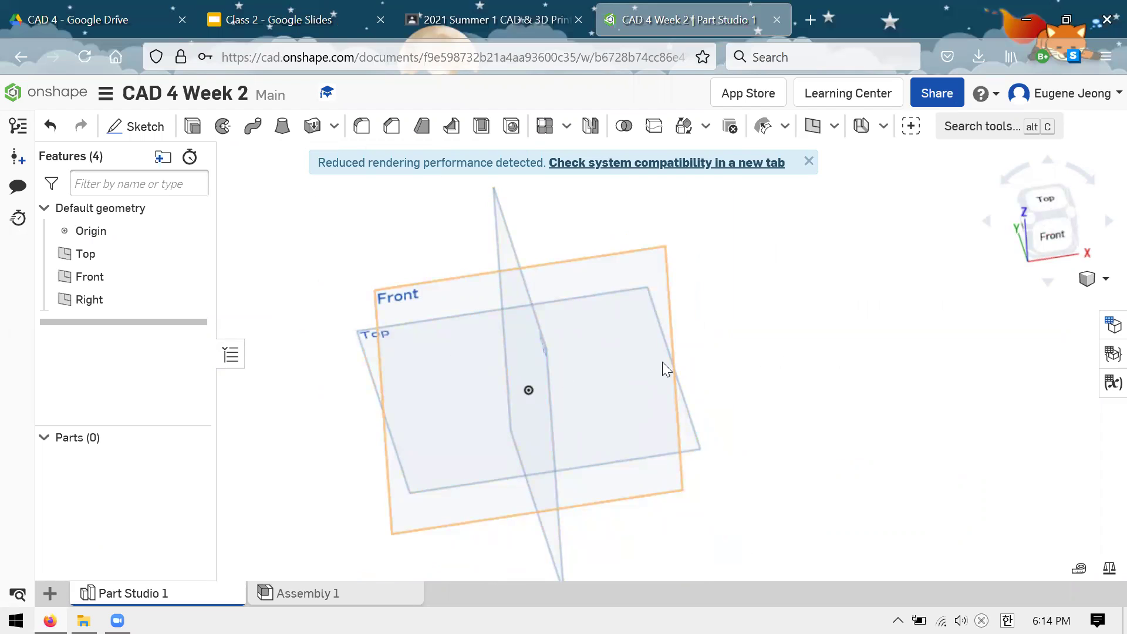
pyautogui.moveTo(663, 363); pyautogui.dragTo(690, 361, button='right')
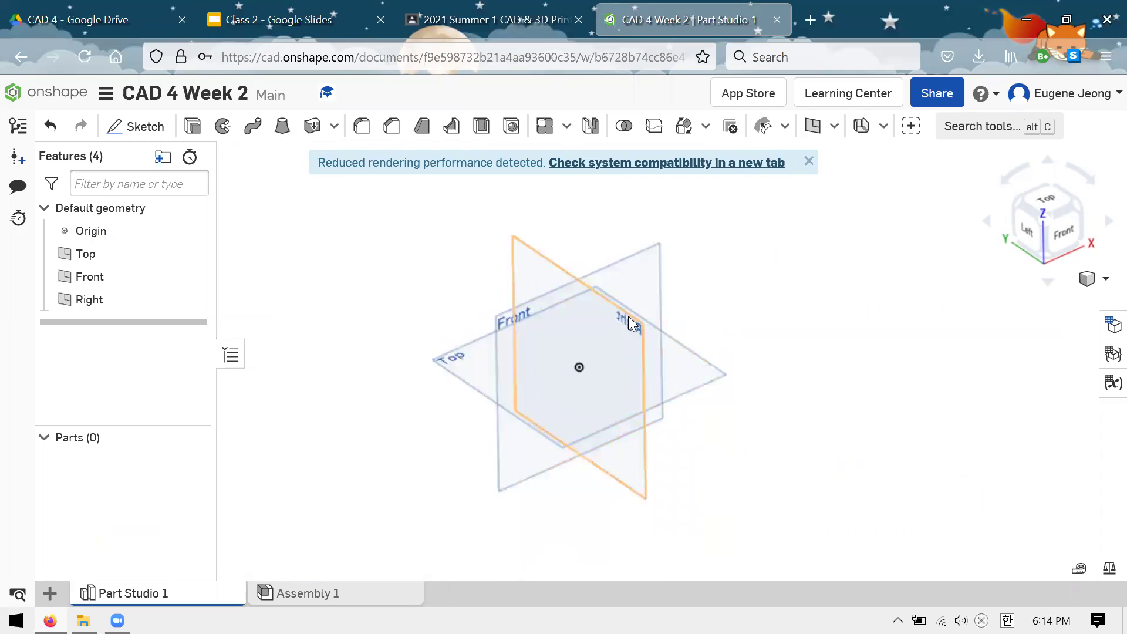
pyautogui.scroll(3, 628, 317)
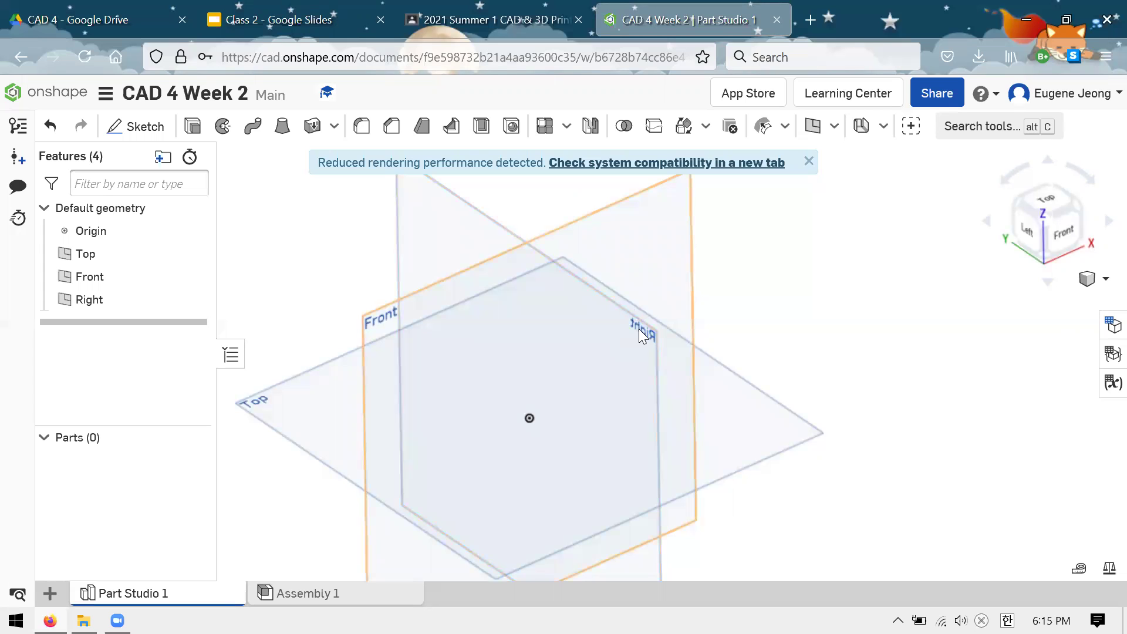
pyautogui.moveTo(687, 274)
pyautogui.mouseDown(button='right')
pyautogui.moveTo(708, 264)
pyautogui.moveTo(688, 286)
pyautogui.mouseUp(button='right')
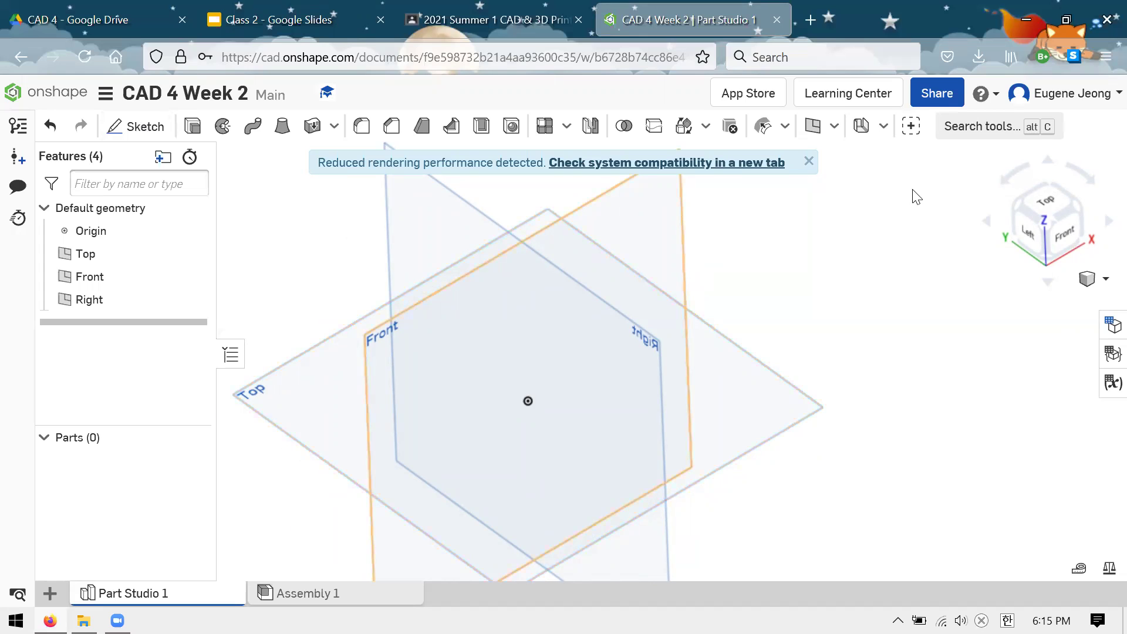
pyautogui.scroll(-2, 769, 250)
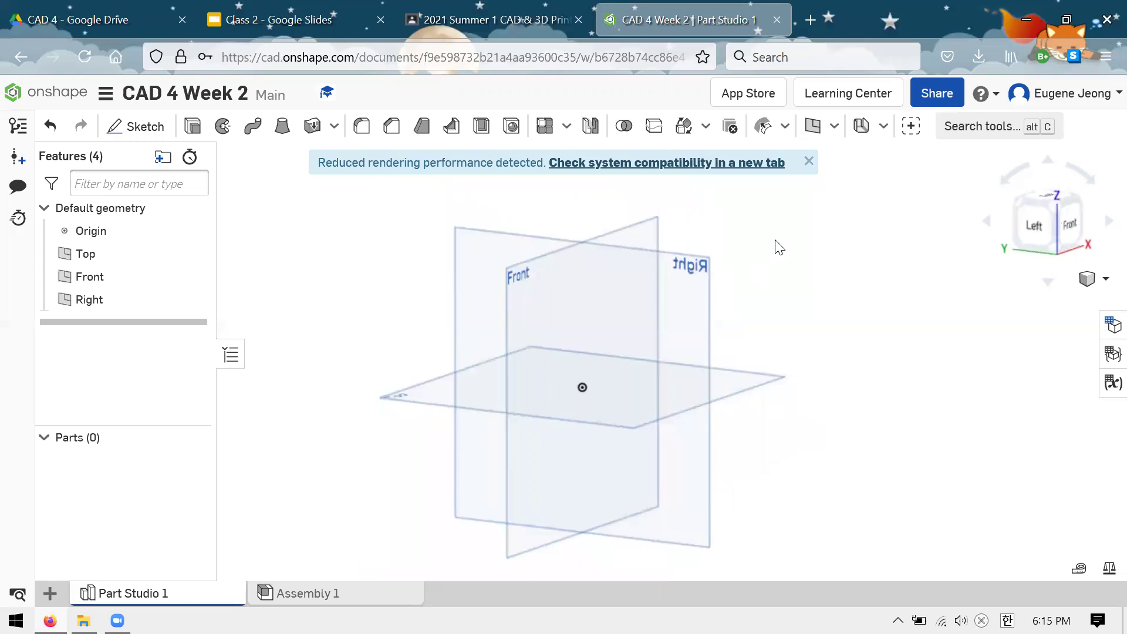
pyautogui.moveTo(777, 246)
pyautogui.mouseDown(button='right')
pyautogui.moveTo(772, 261)
pyautogui.moveTo(785, 246)
pyautogui.mouseUp(button='right')
pyautogui.click(808, 164)
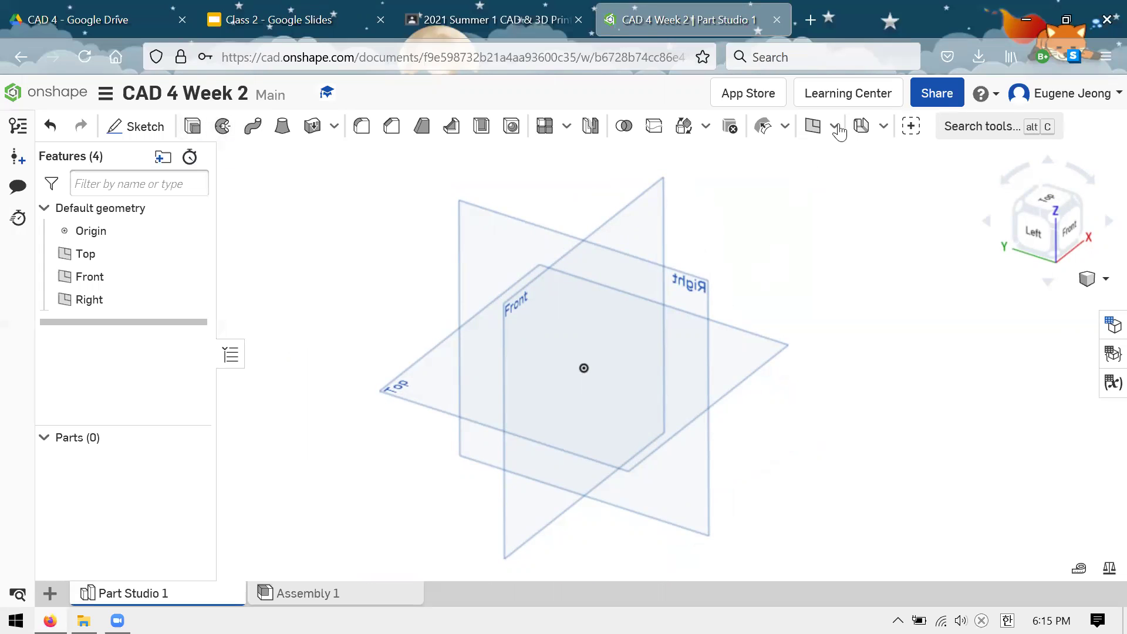
# Add Plane 1 at a 1 in offset from the Top plane and start a sketch on it
pyautogui.click(813, 125)
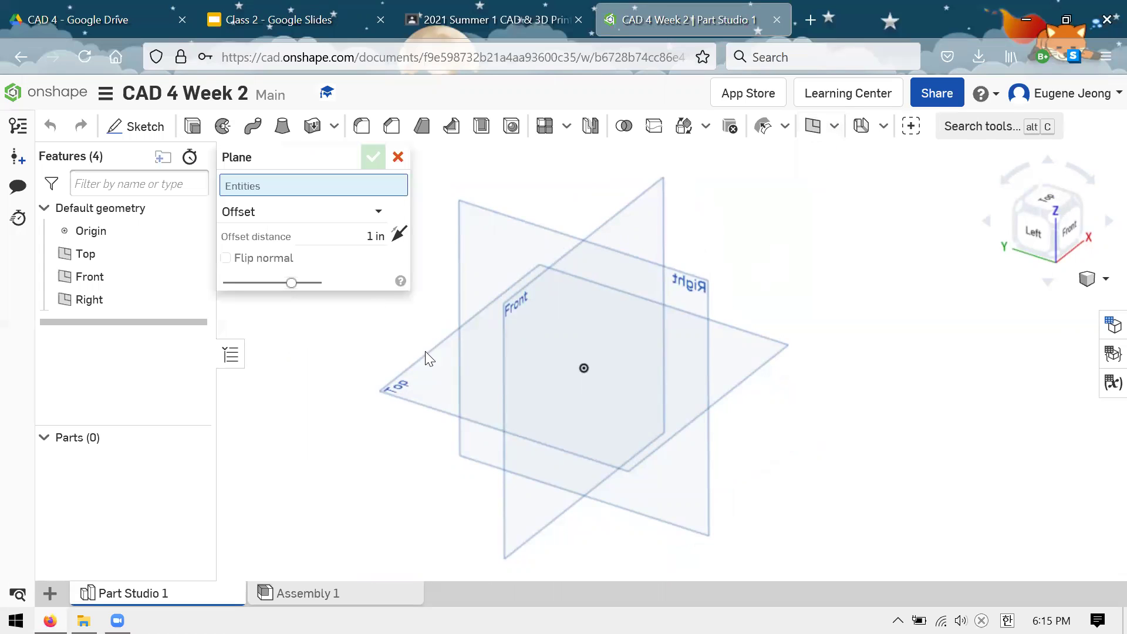
pyautogui.click(432, 384)
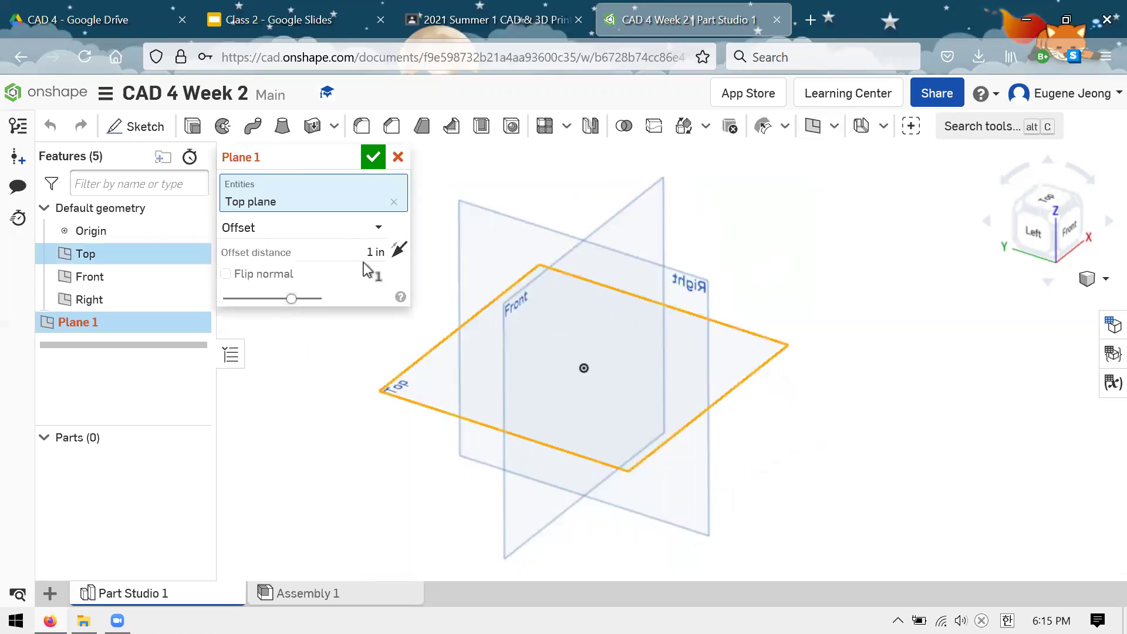
pyautogui.click(373, 157)
pyautogui.scroll(3, 470, 293)
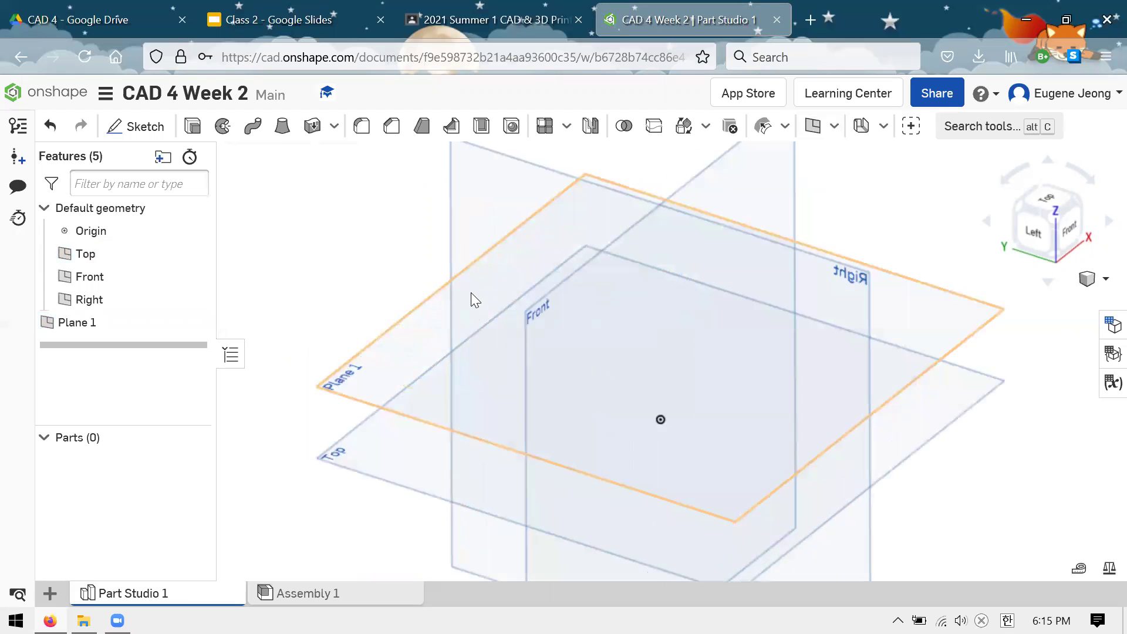
pyautogui.scroll(-2, 470, 293)
pyautogui.scroll(1, 669, 277)
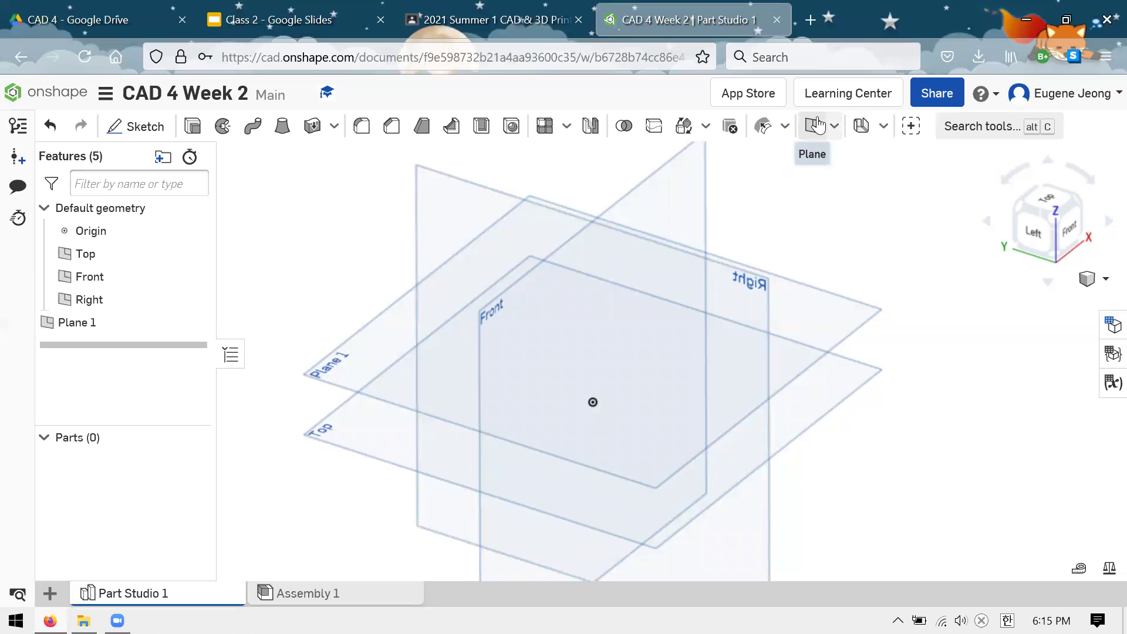
pyautogui.click(141, 126)
pyautogui.click(375, 356)
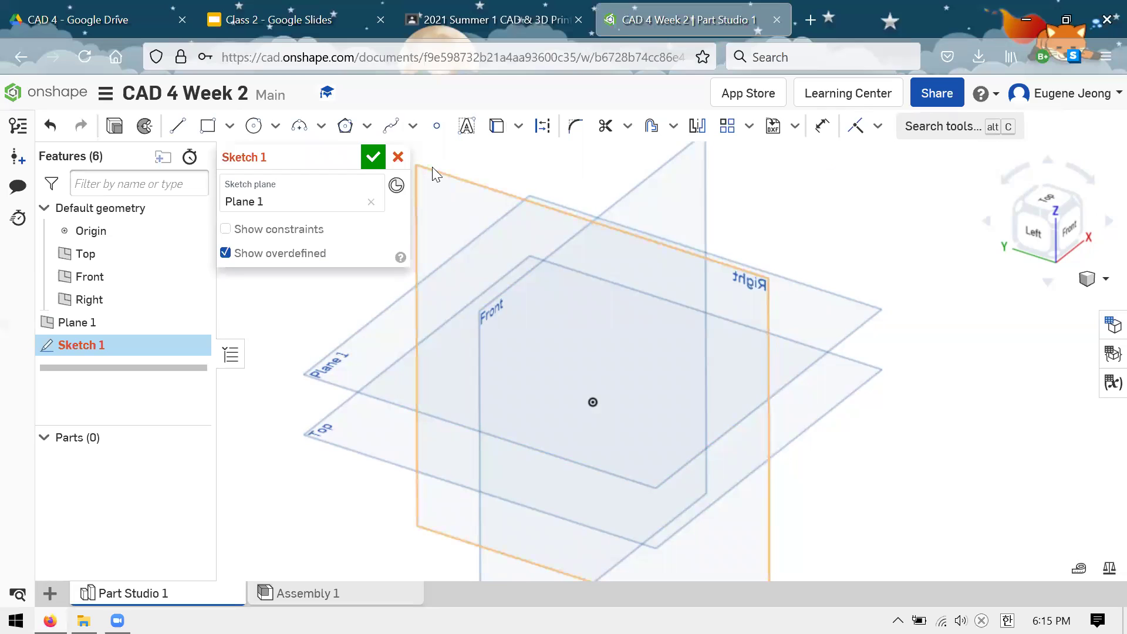
# Draw a Ø2.92 centre-point circle coincident with the origin and finish Sketch 1
pyautogui.press('n')
pyautogui.click(208, 126)
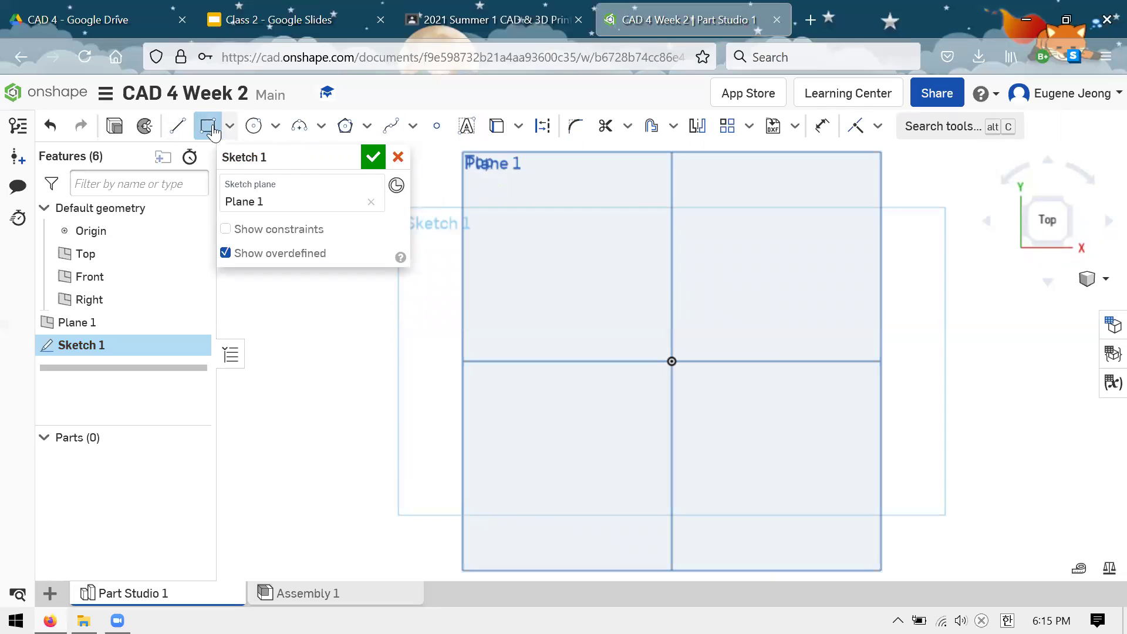
pyautogui.click(253, 126)
pyautogui.click(671, 361)
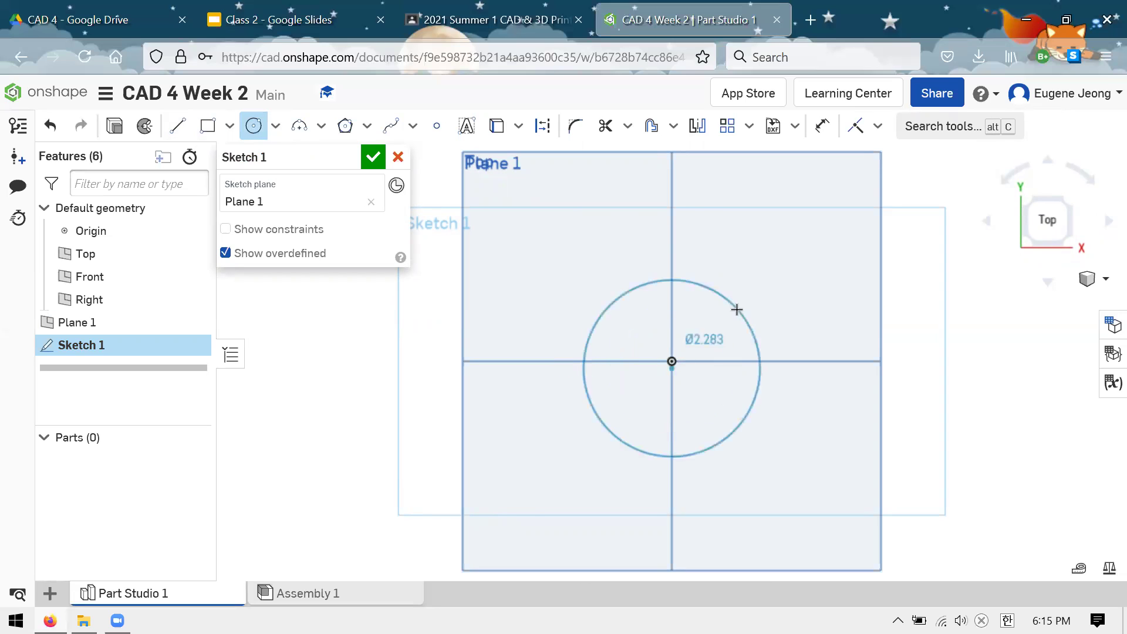
pyautogui.click(741, 296)
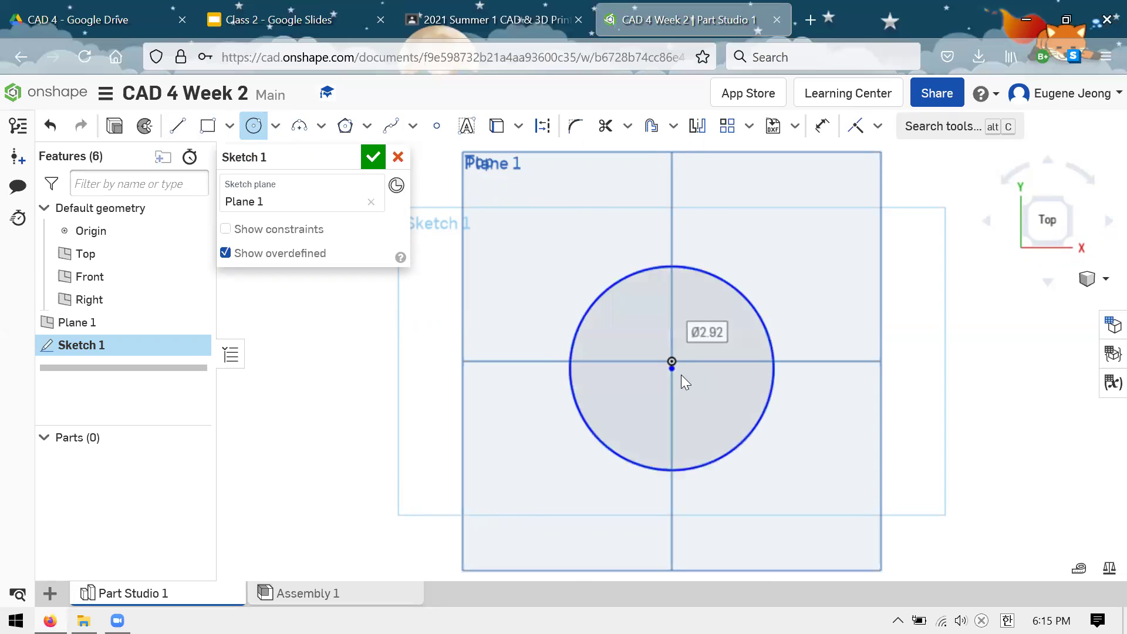
pyautogui.press('Escape')
pyautogui.press('i')
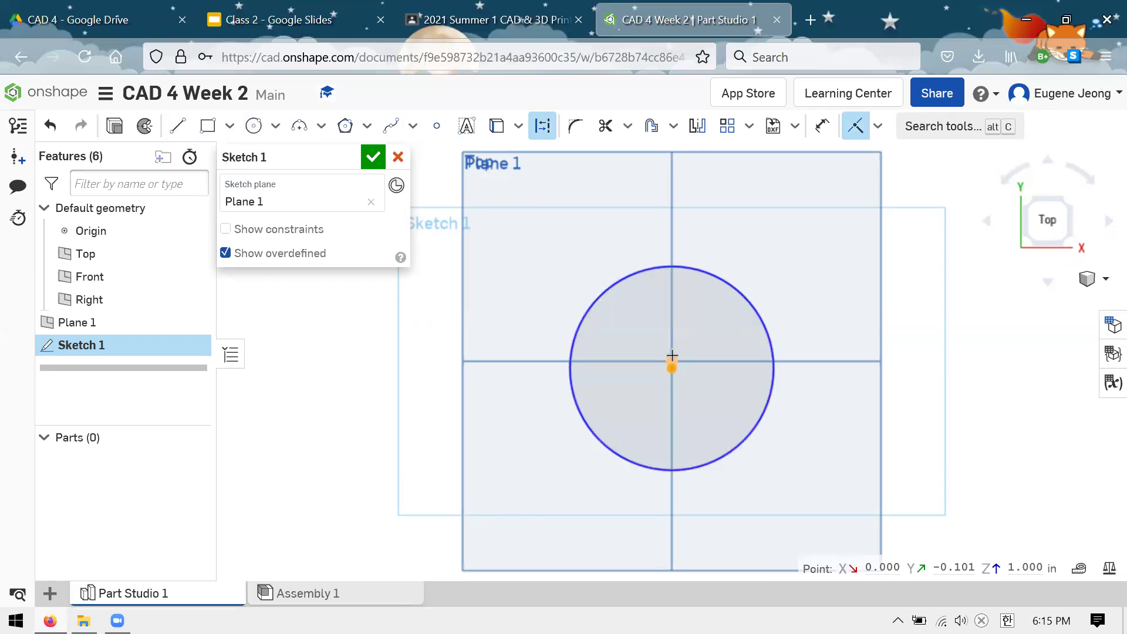
pyautogui.click(671, 360)
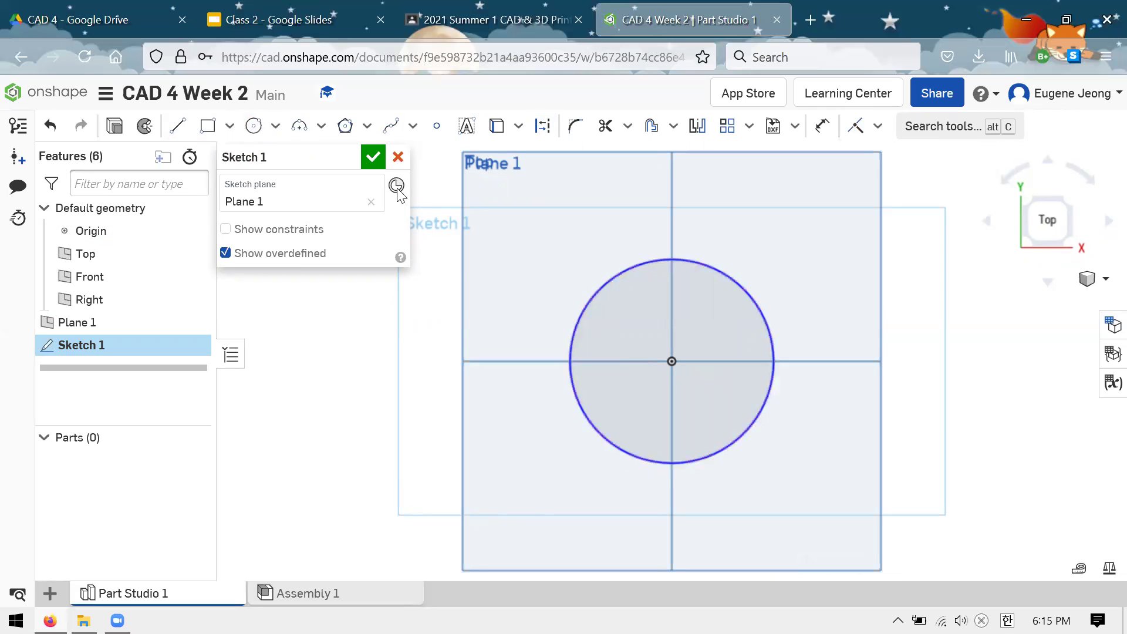
pyautogui.click(374, 157)
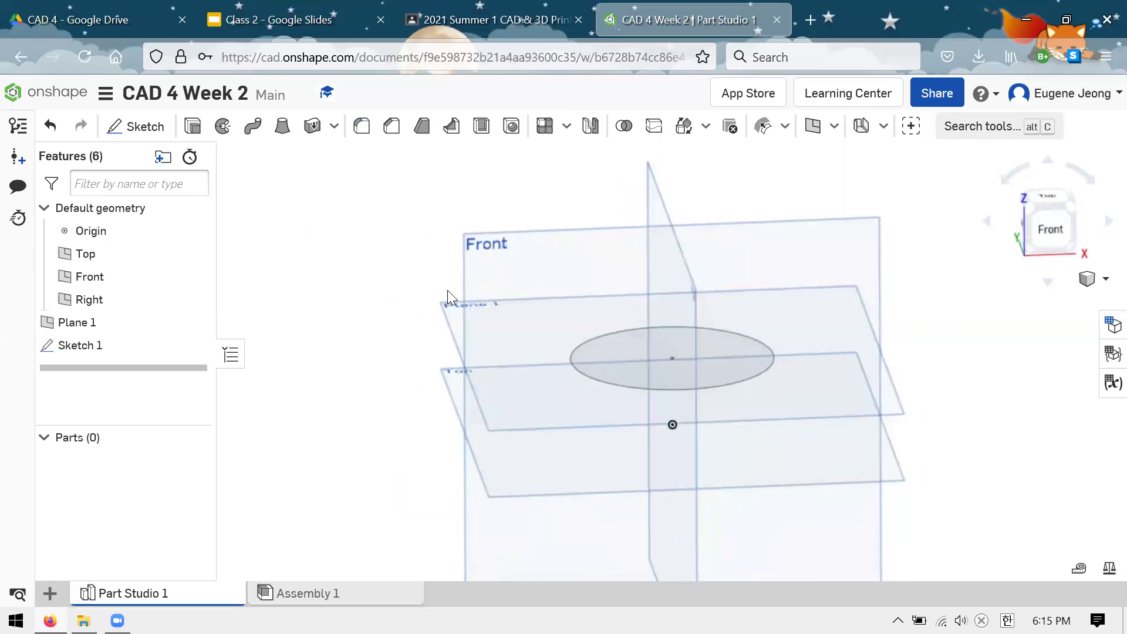
# Sketch a 3.863 by 3.169 centre-point rectangle around the origin on Top as Sketch 2
pyautogui.click(456, 387)
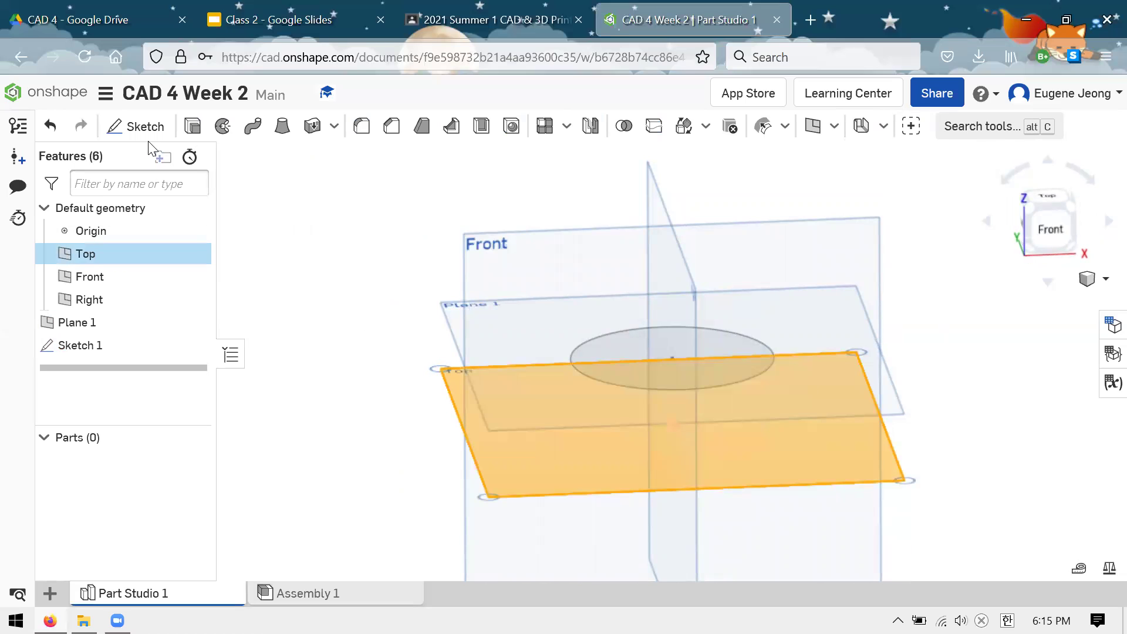
pyautogui.click(138, 126)
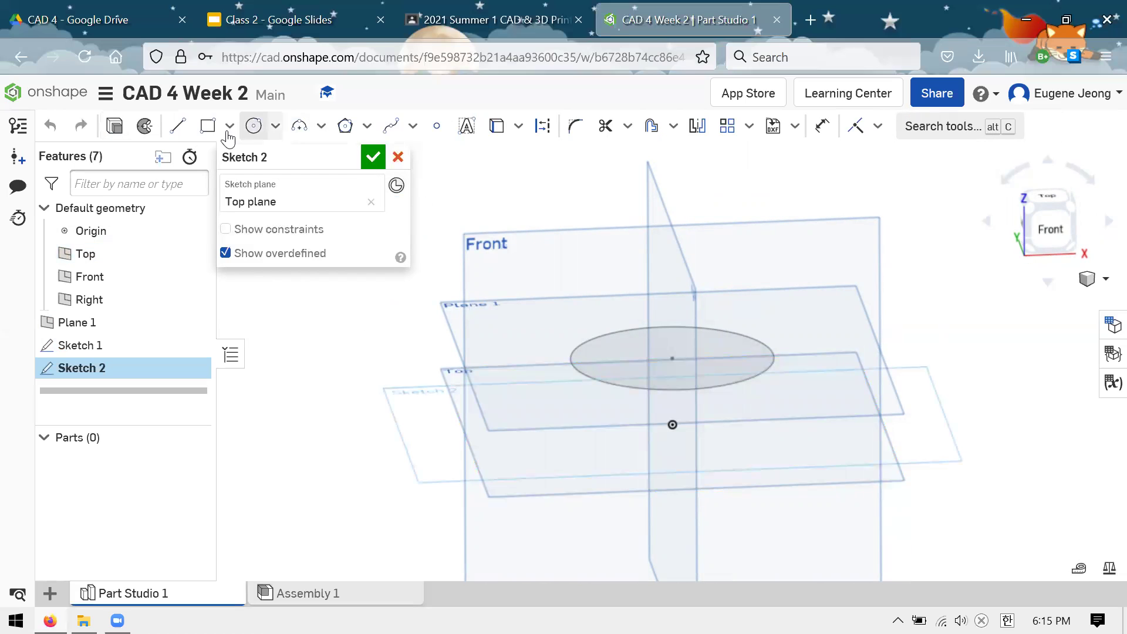
pyautogui.click(229, 127)
pyautogui.click(256, 183)
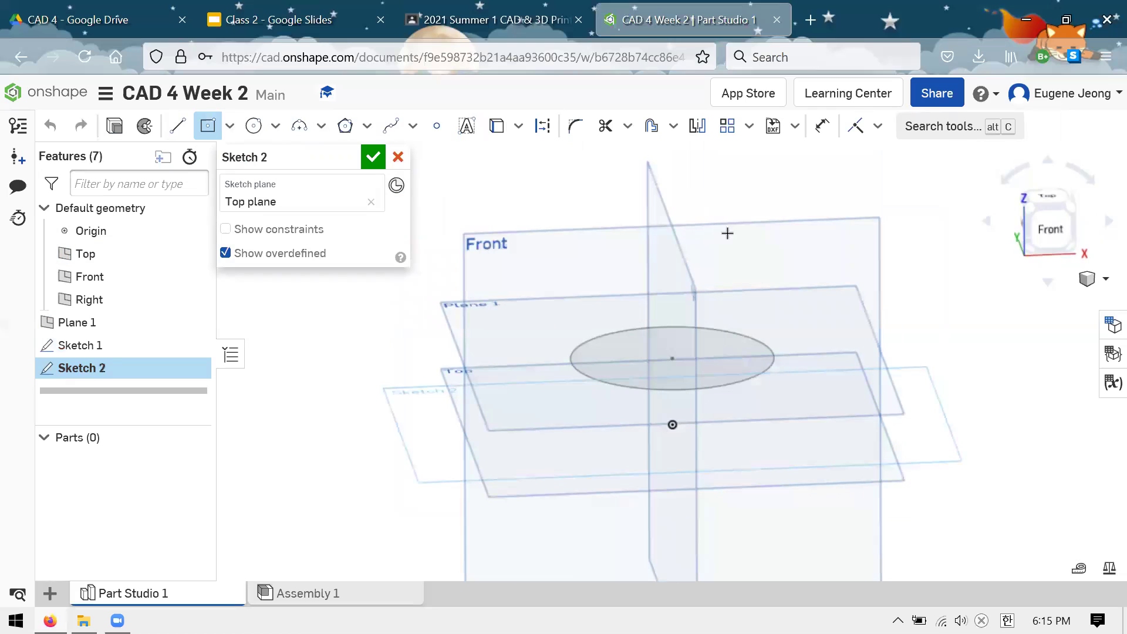
pyautogui.press('n')
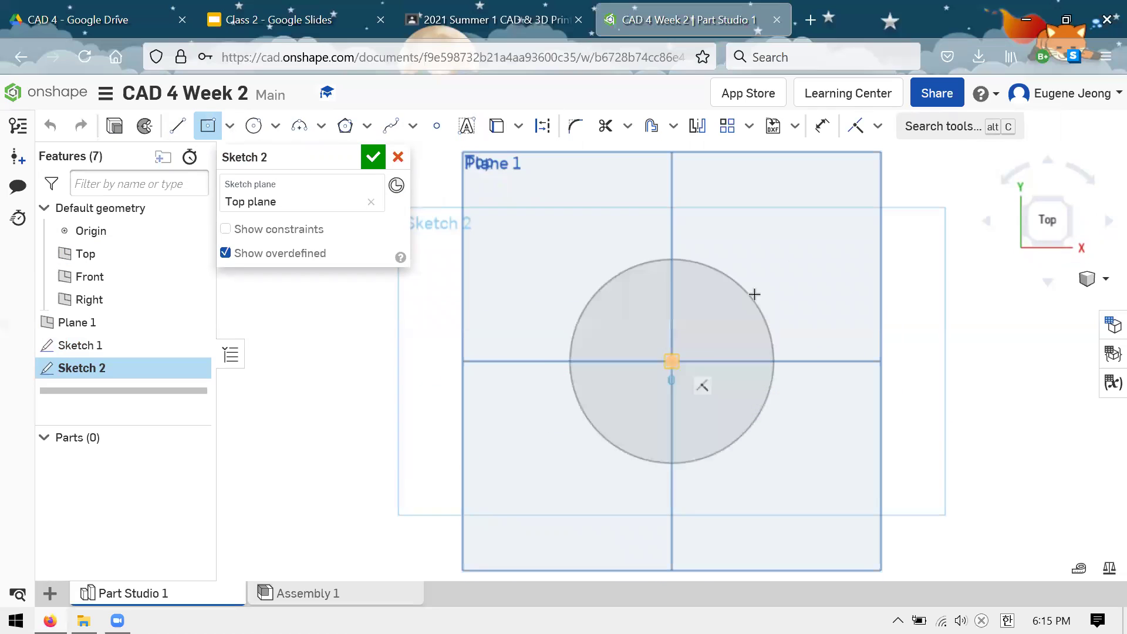
pyautogui.click(672, 361)
pyautogui.click(782, 226)
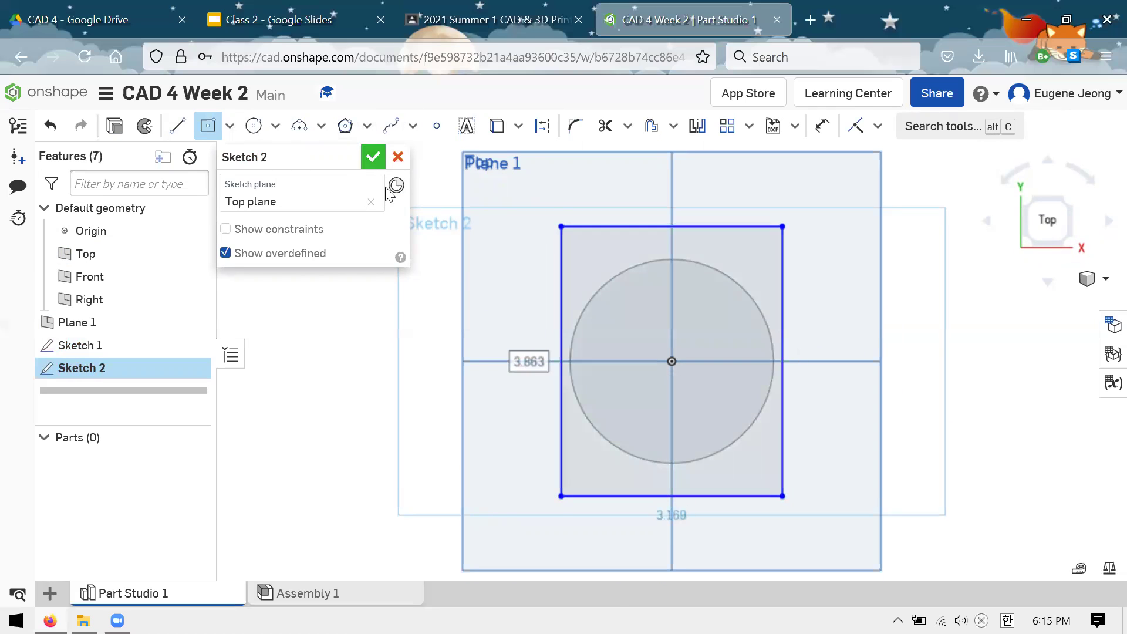
pyautogui.click(373, 157)
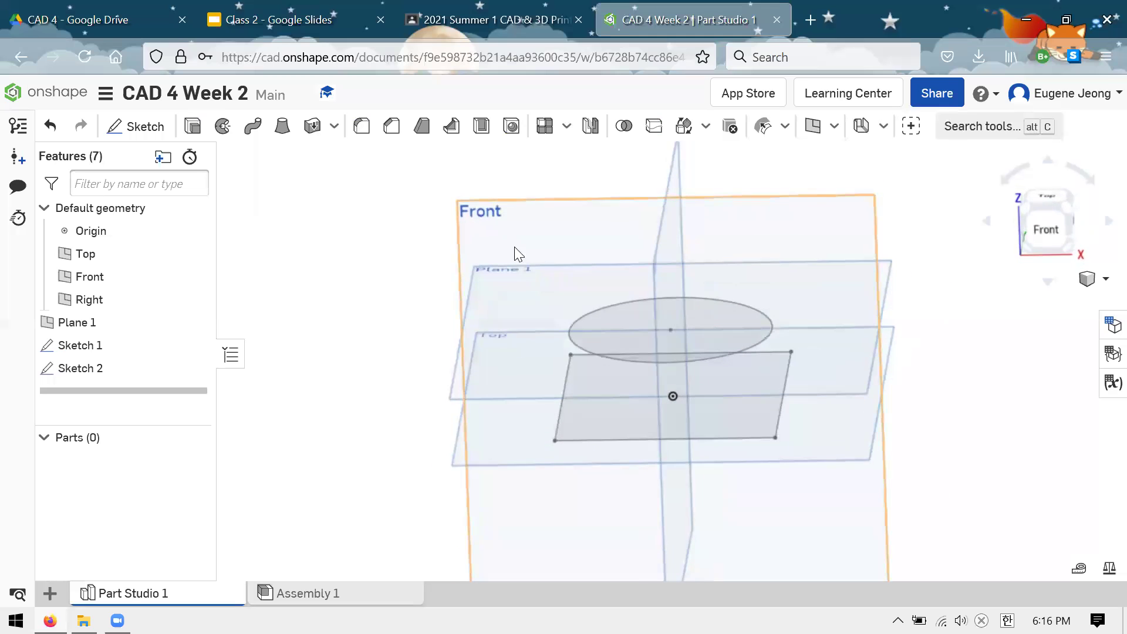
pyautogui.scroll(-2, 470, 200)
pyautogui.scroll(4, 440, 171)
pyautogui.scroll(-2, 587, 240)
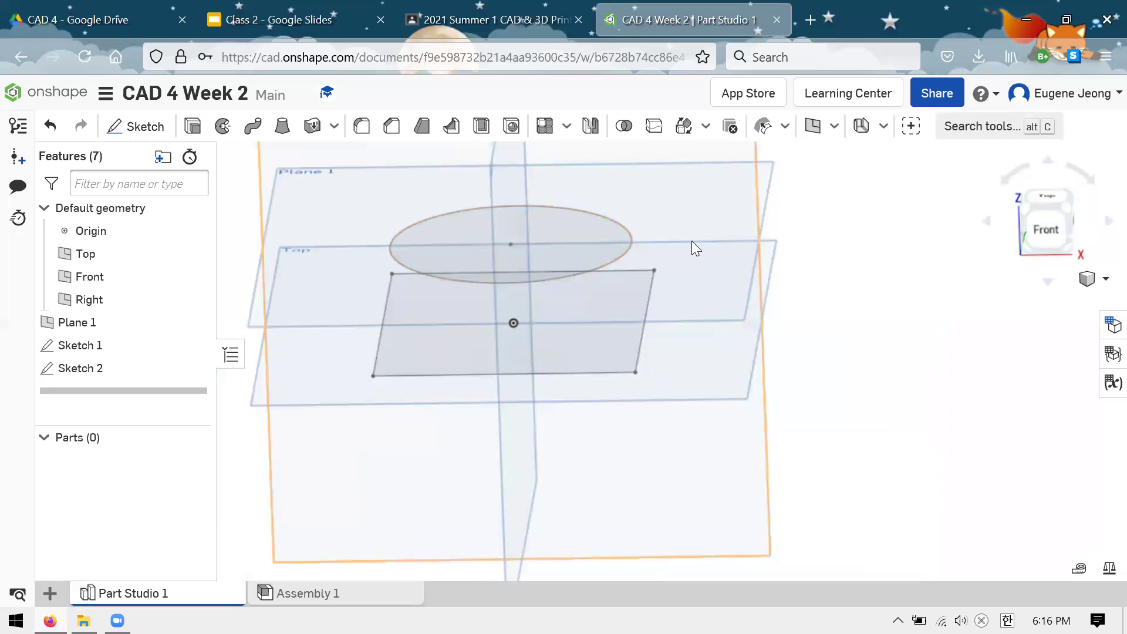
pyautogui.moveTo(692, 241); pyautogui.dragTo(715, 237, button='right')
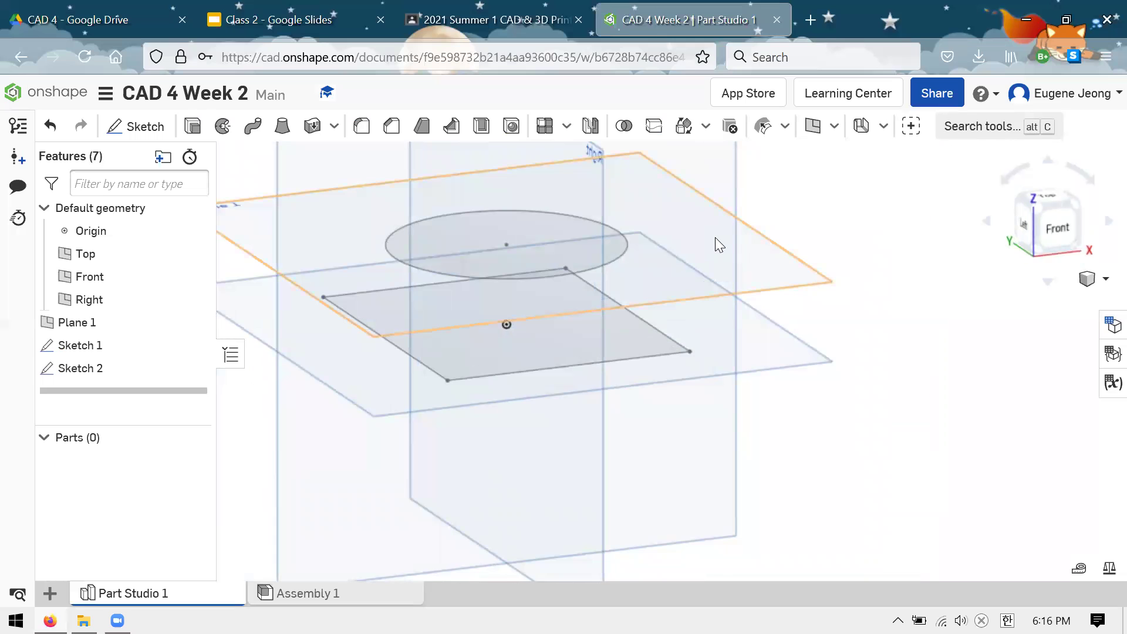